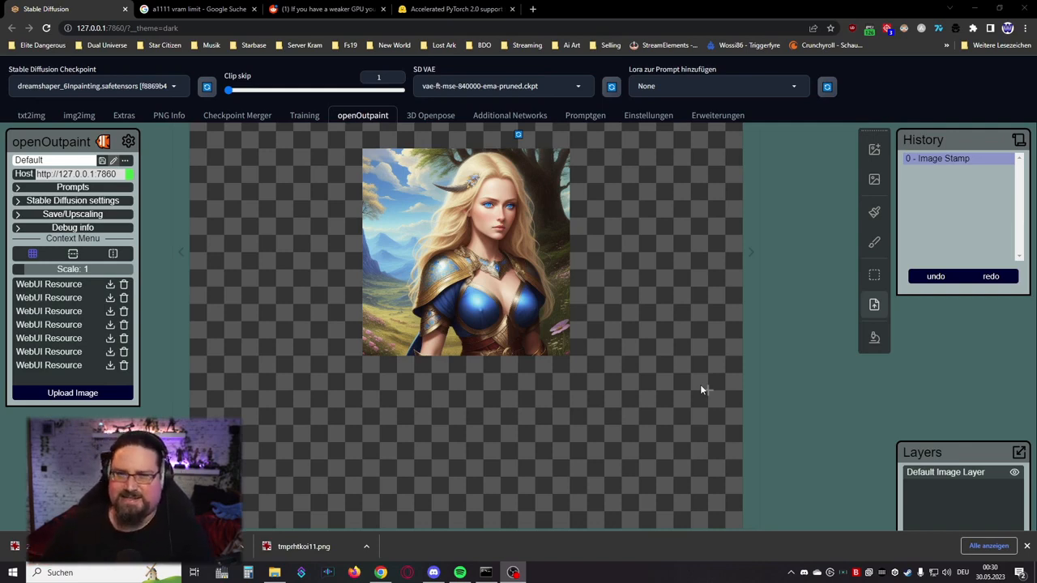
Step: Outpaint the empty area around the blonde warrior portrait with the Dream tool
key(d)
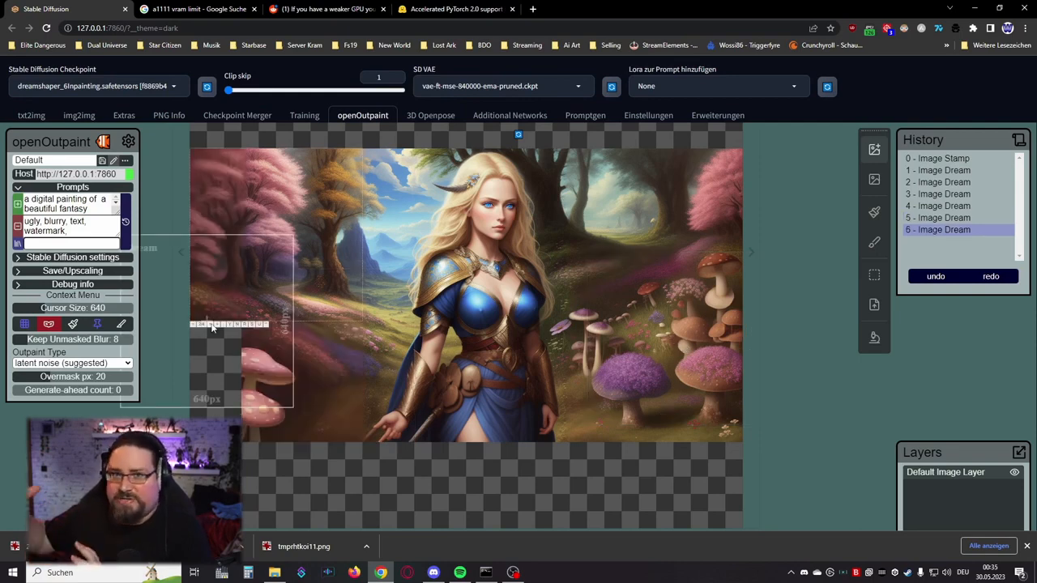
click(212, 326)
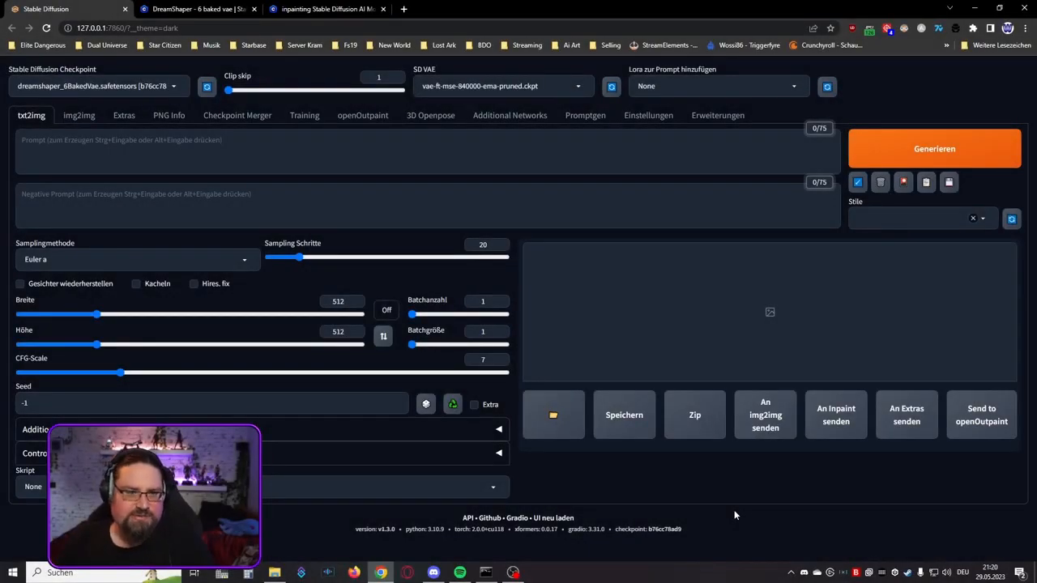
Step: Load the list of available extensions from the extension index
click(728, 117)
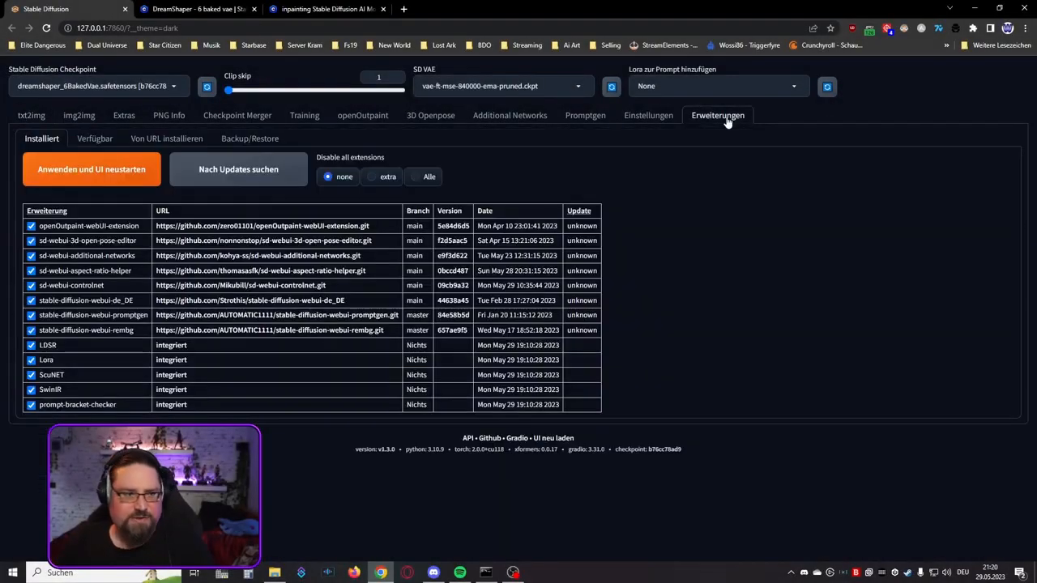
click(93, 140)
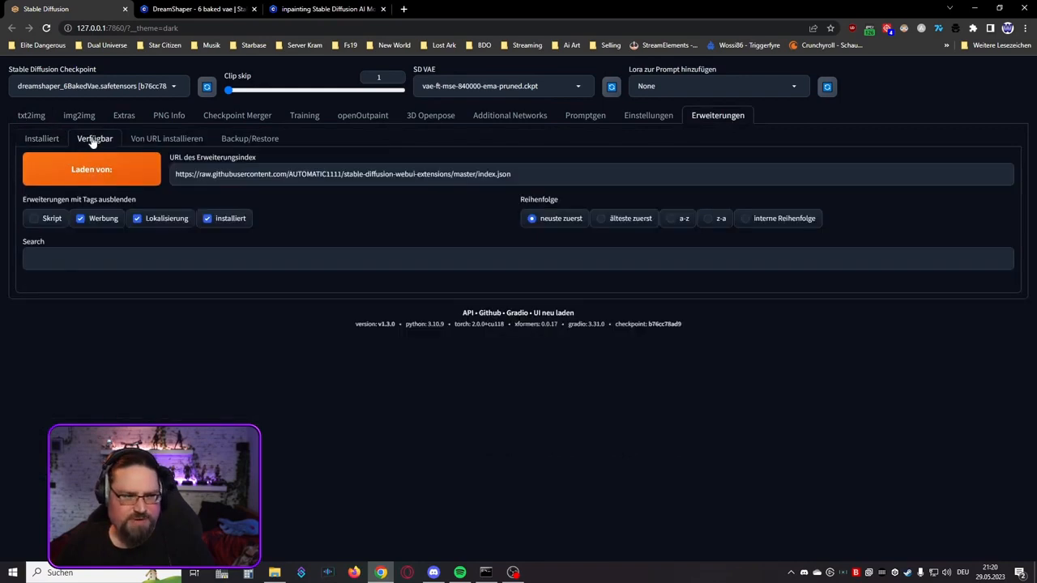
click(92, 177)
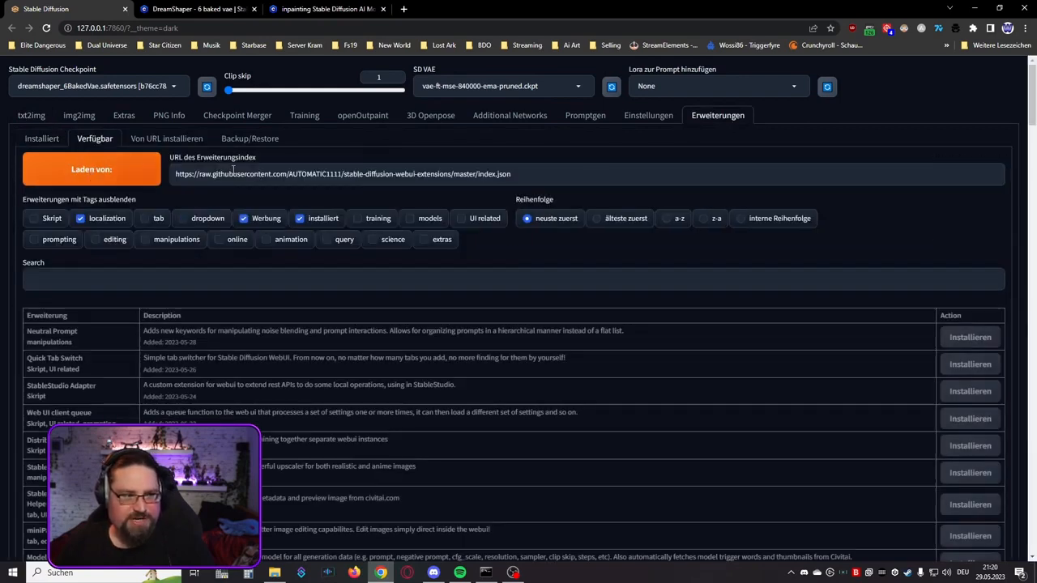
Step: Search the available extensions, including already installed ones, for "outpai" and return to the installed extensions
click(300, 219)
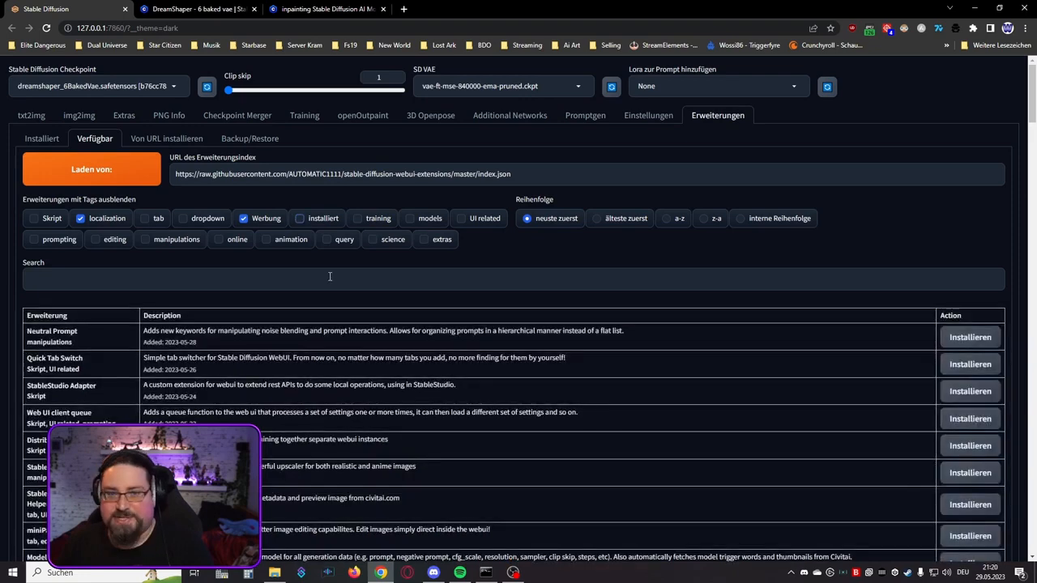
click(191, 276)
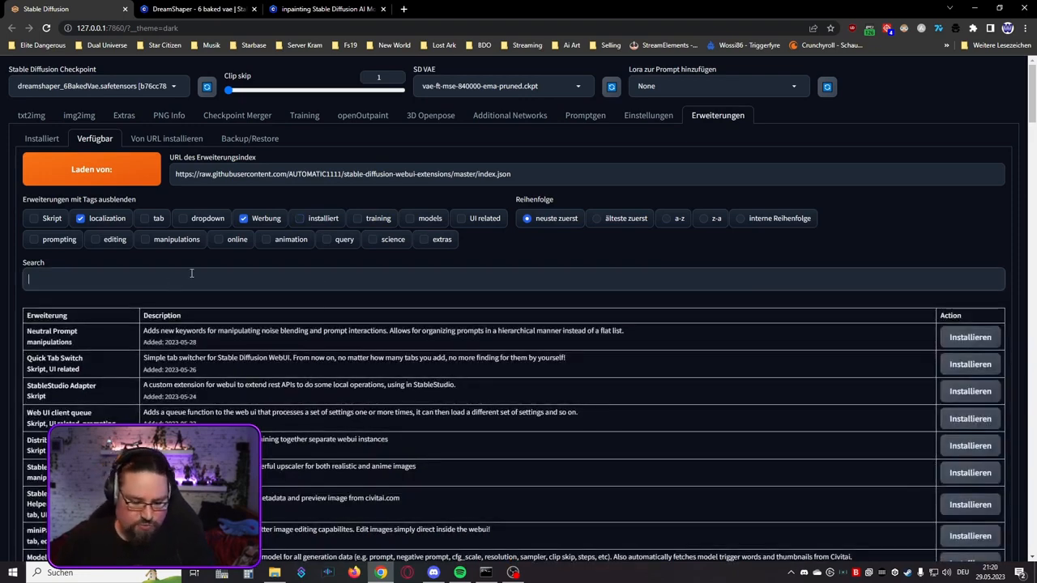
text(ou)
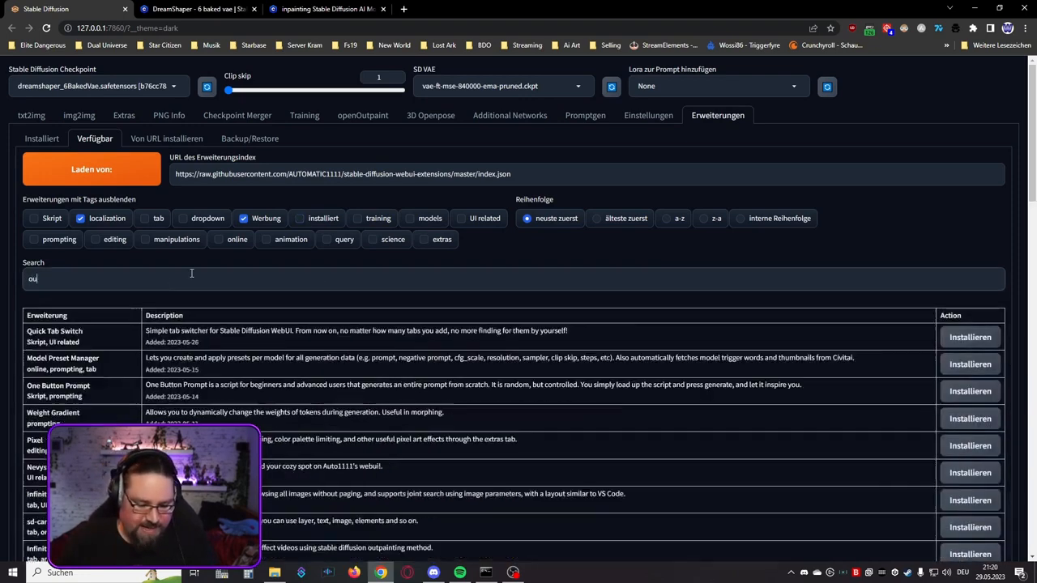
text(tpai)
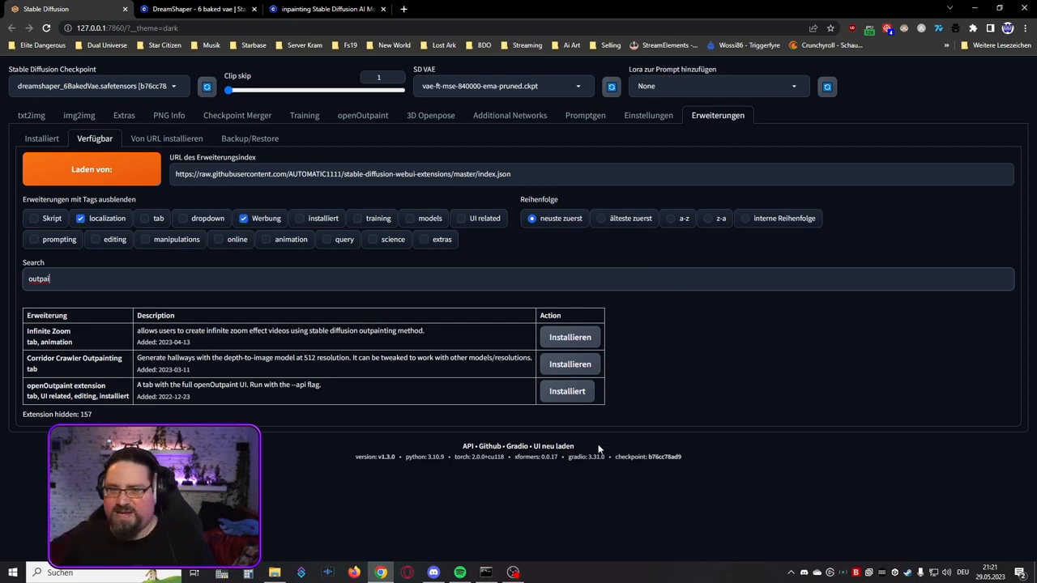
click(43, 142)
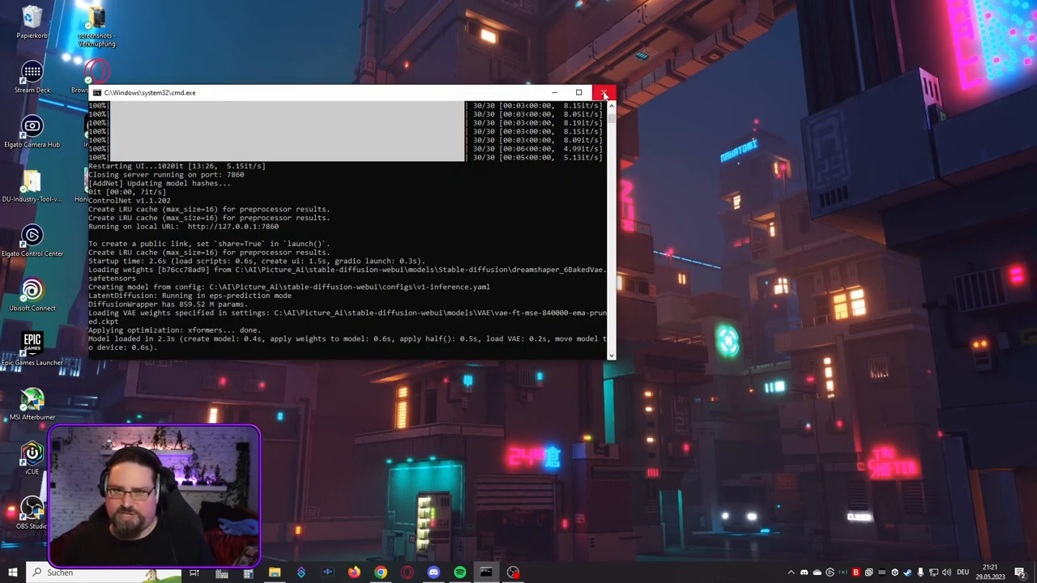
Step: Close the running web UI console and open webui-user.bat from the stable-diffusion-webui folder in Notepad++
click(605, 94)
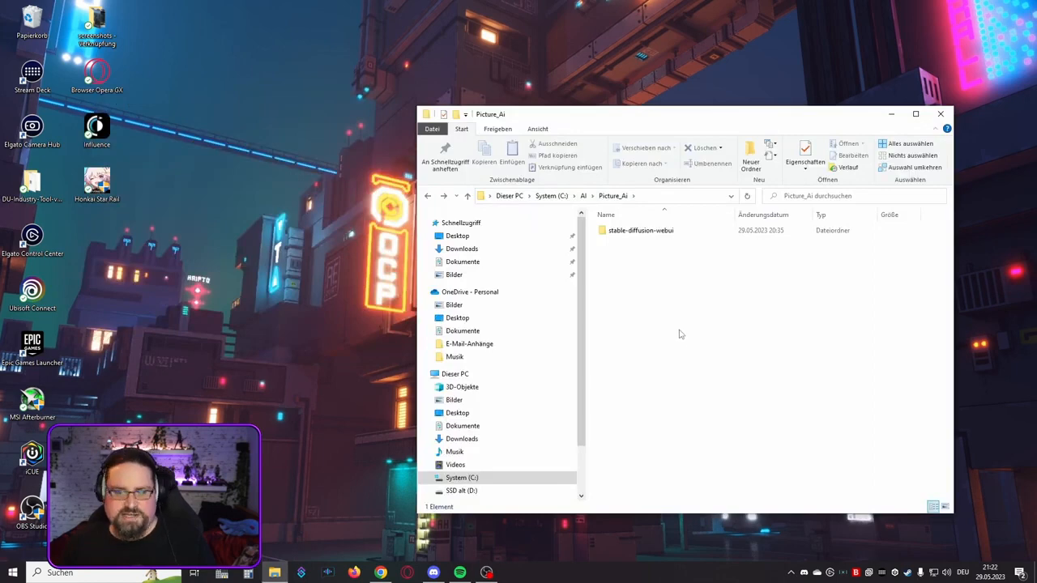
double_click(648, 231)
scroll(716, 327, down, 6)
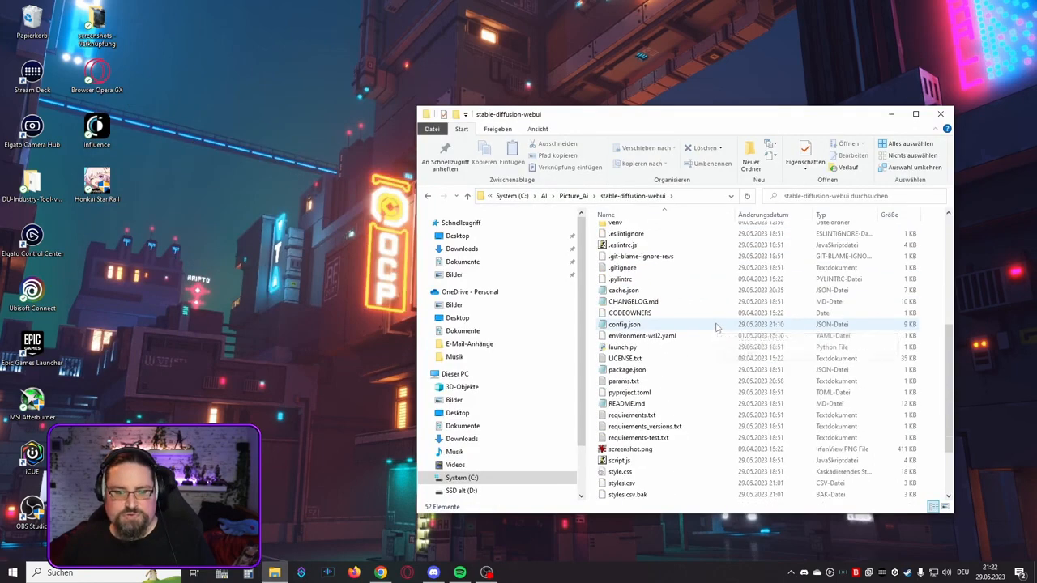
scroll(717, 327, down, 3)
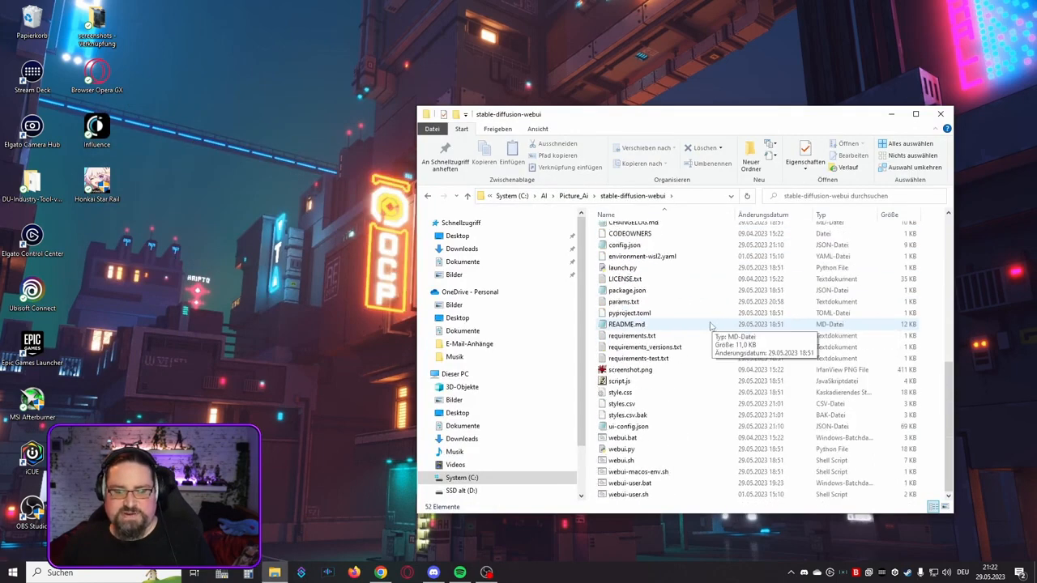
right_click(638, 485)
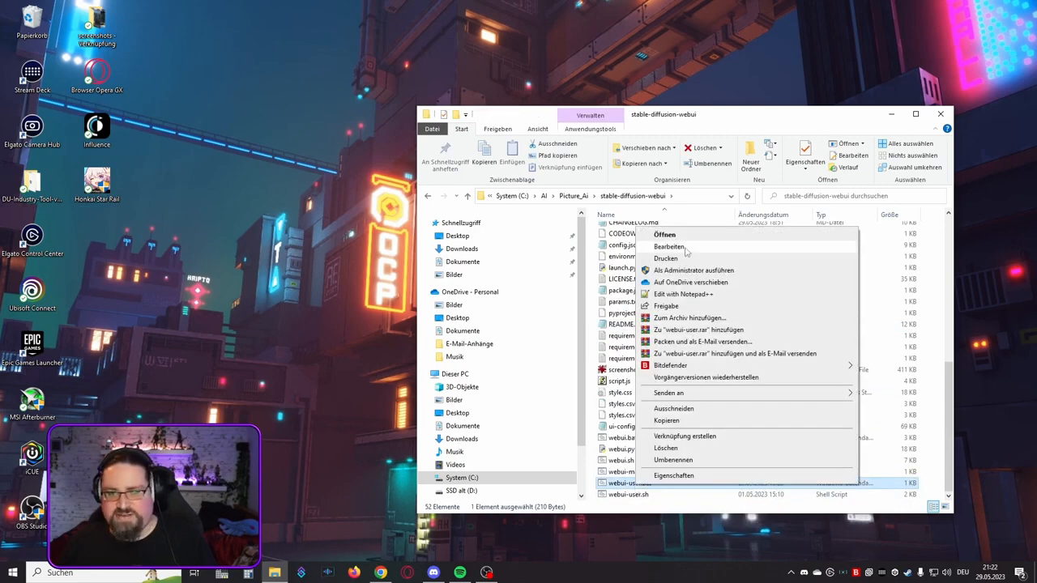
click(681, 297)
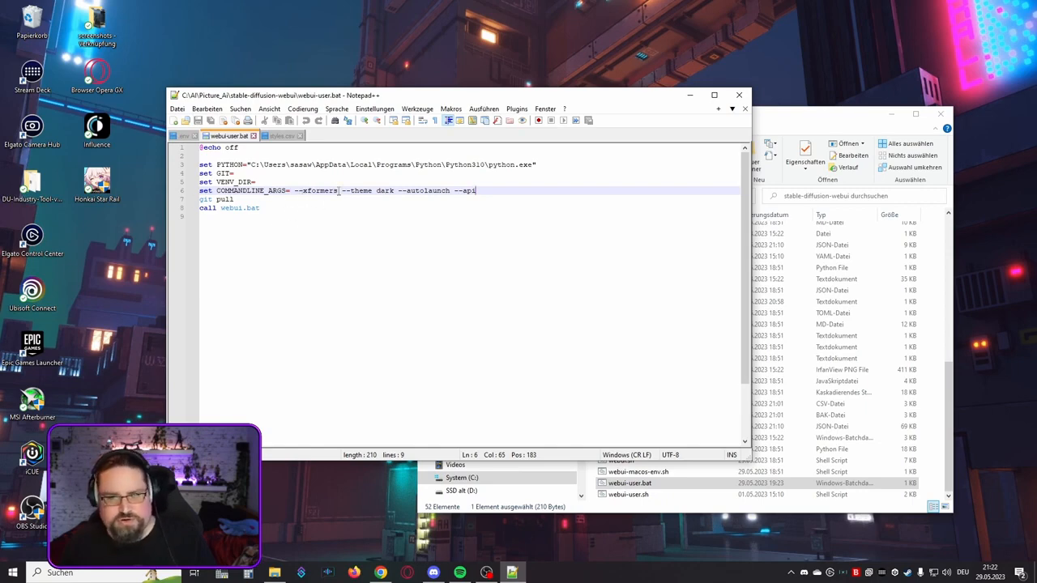
Step: Check the --api argument in the COMMANDLINE_ARGS line, close the file and launch webui-user.bat
click(456, 192)
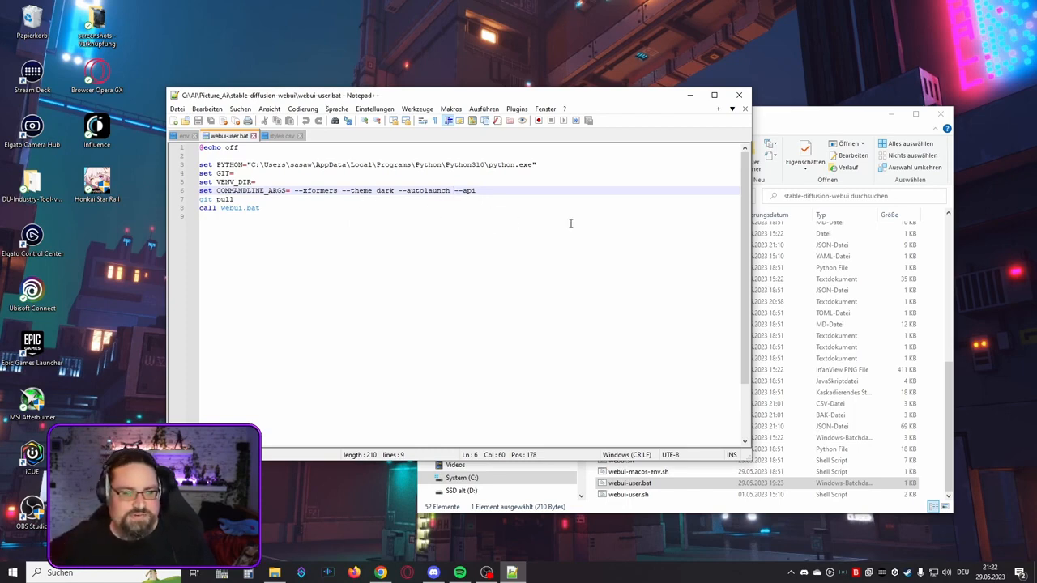
drag(455, 191, 477, 191)
click(457, 191)
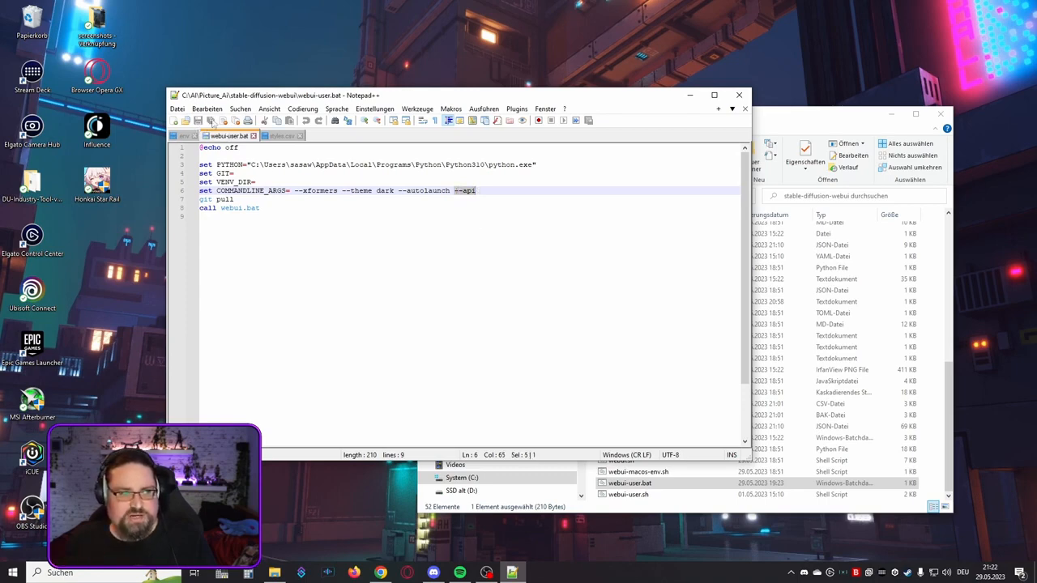
click(739, 95)
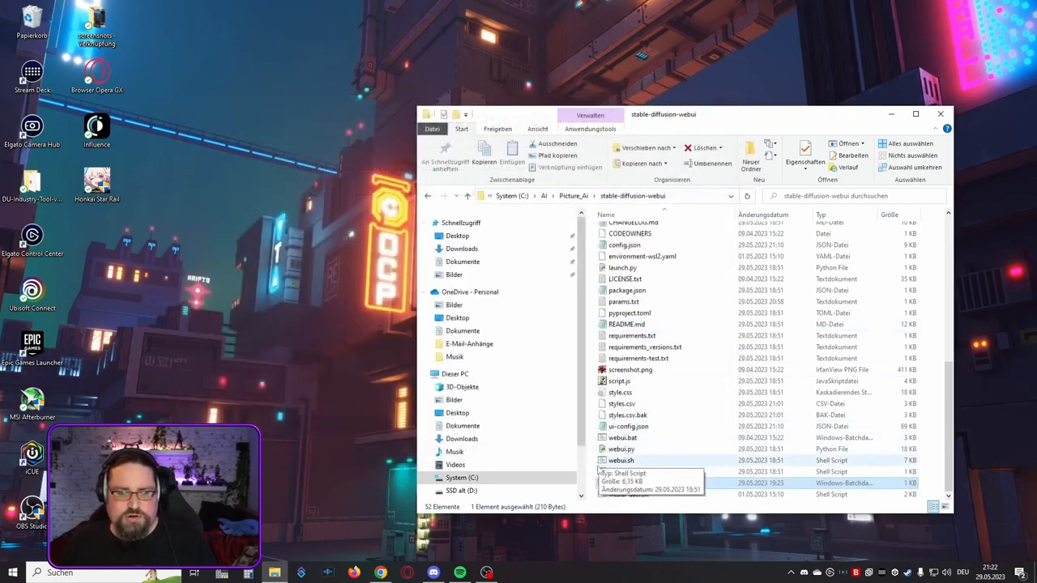
double_click(624, 484)
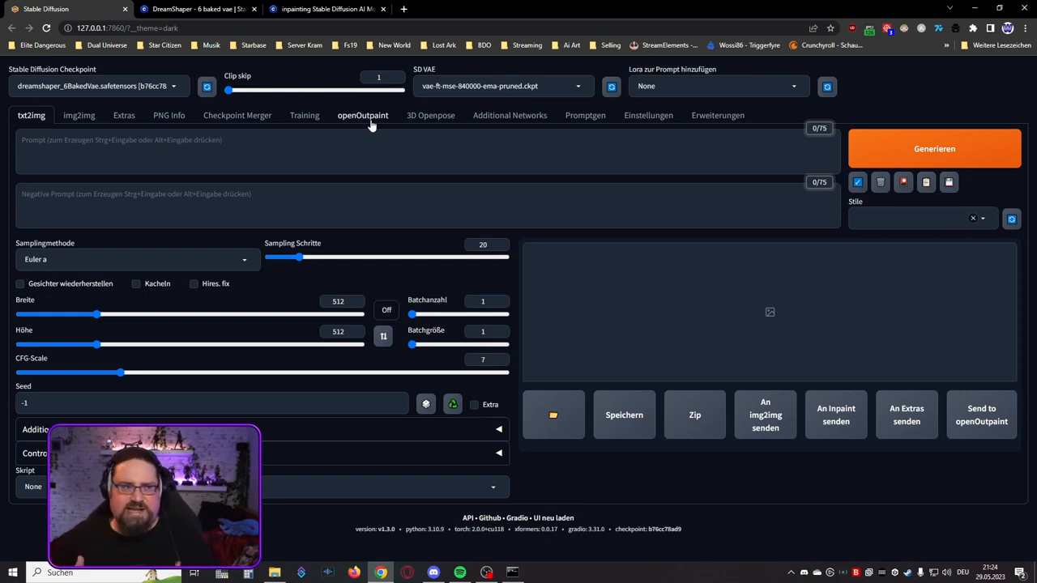
Step: Switch to the DreamShaper model page on Civitai and show its 6-inpainting version
click(184, 9)
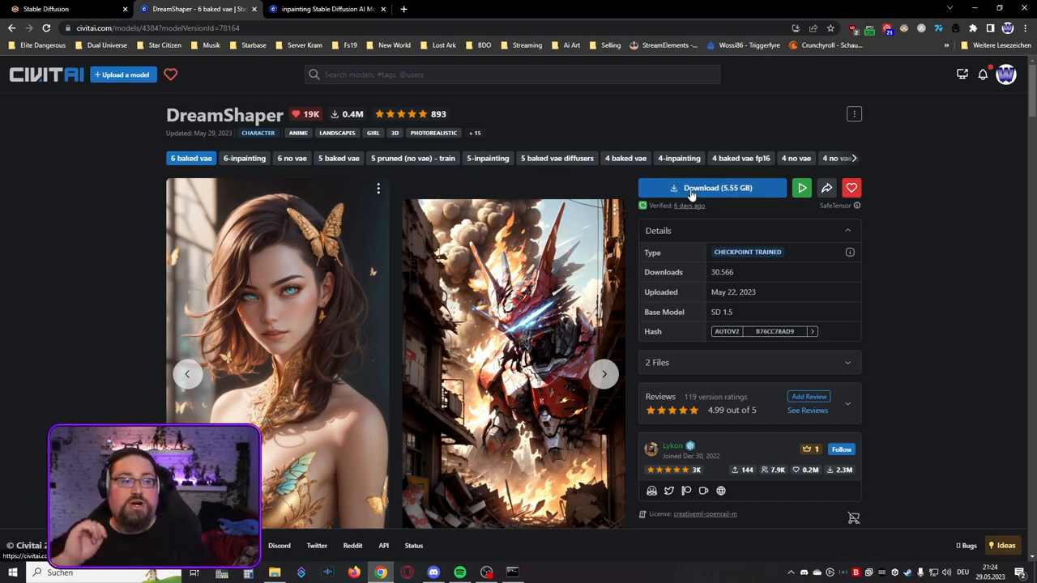
click(239, 160)
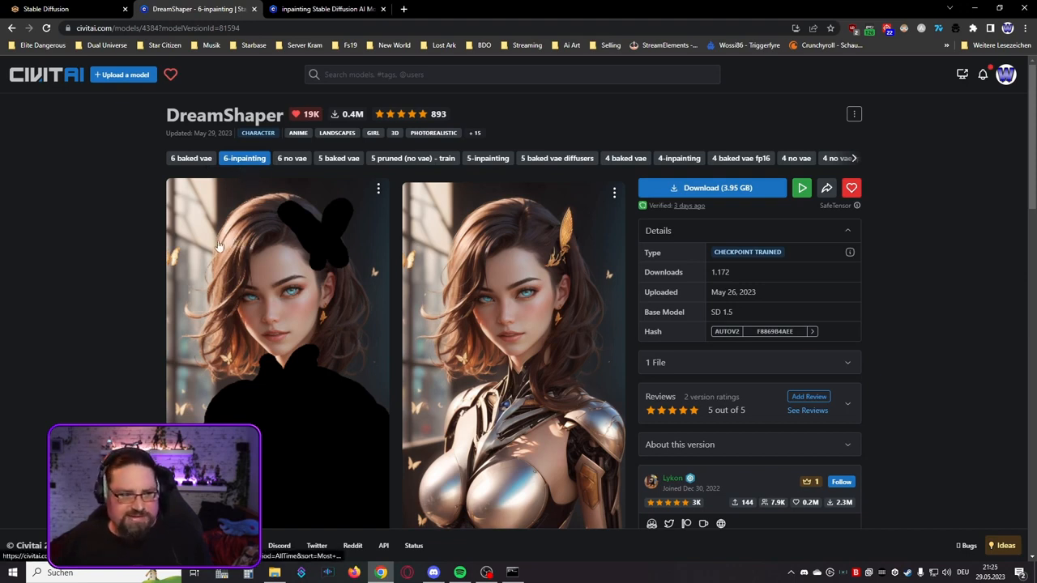
Step: Search Civitai for "inpaintin" and browse the models under the inpainting tag
click(373, 75)
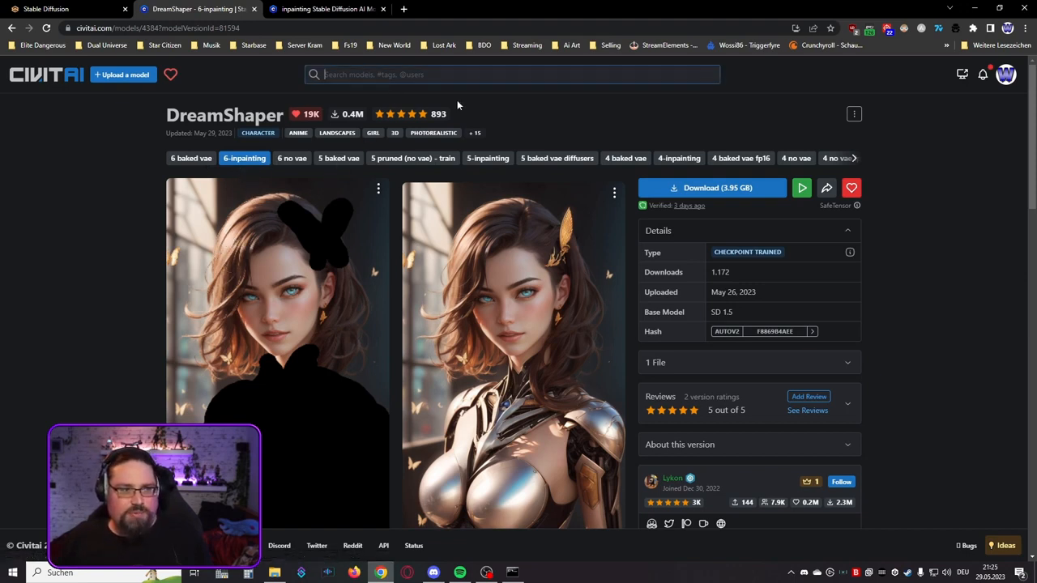
text(inpain)
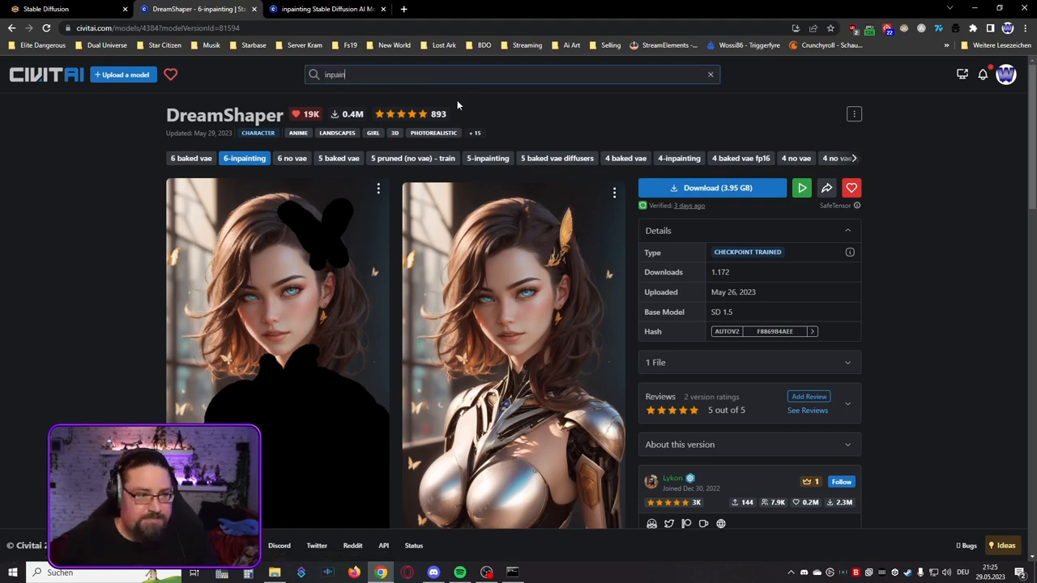
text(tin)
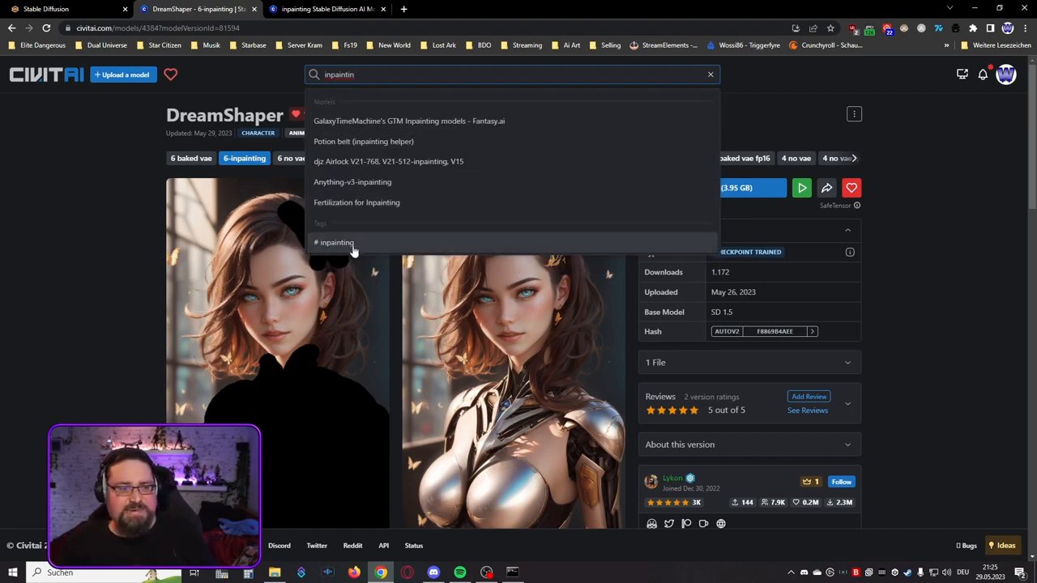
click(359, 247)
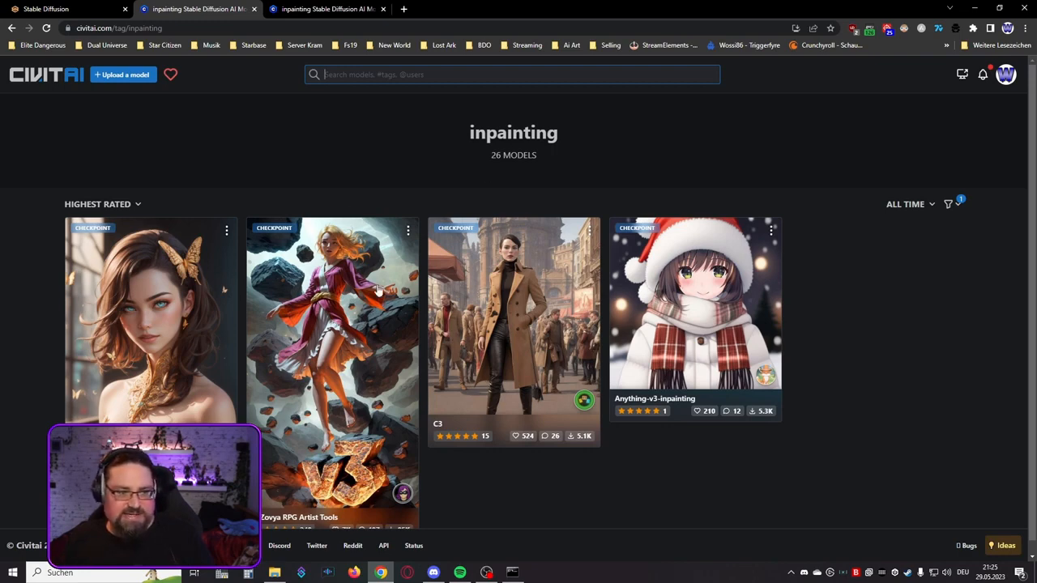
scroll(339, 329, down, 1)
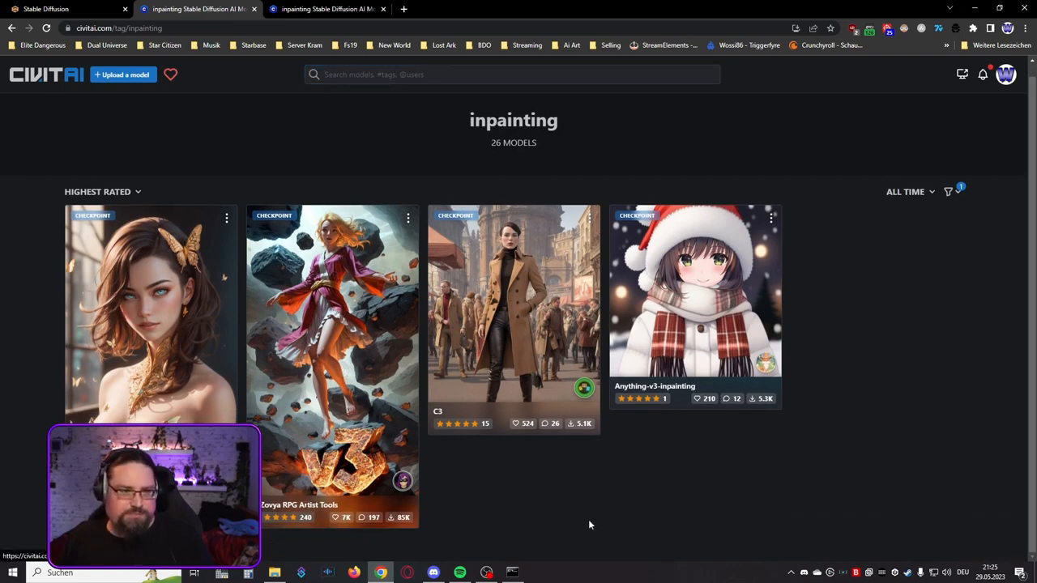
Step: Open the A-Zovya RPG Artist Tools model and show its V3 Inpainting version
click(327, 361)
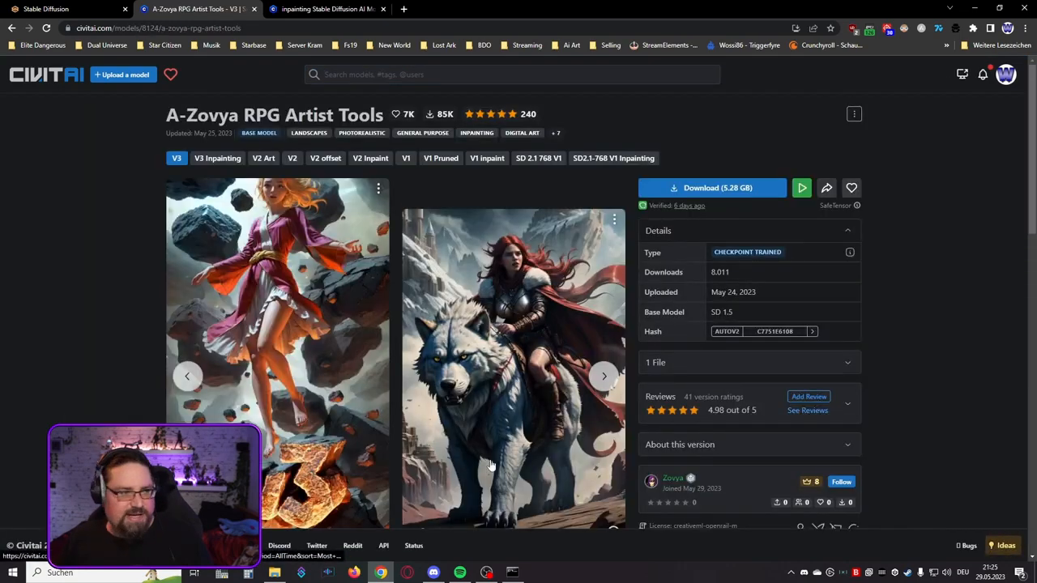
click(212, 160)
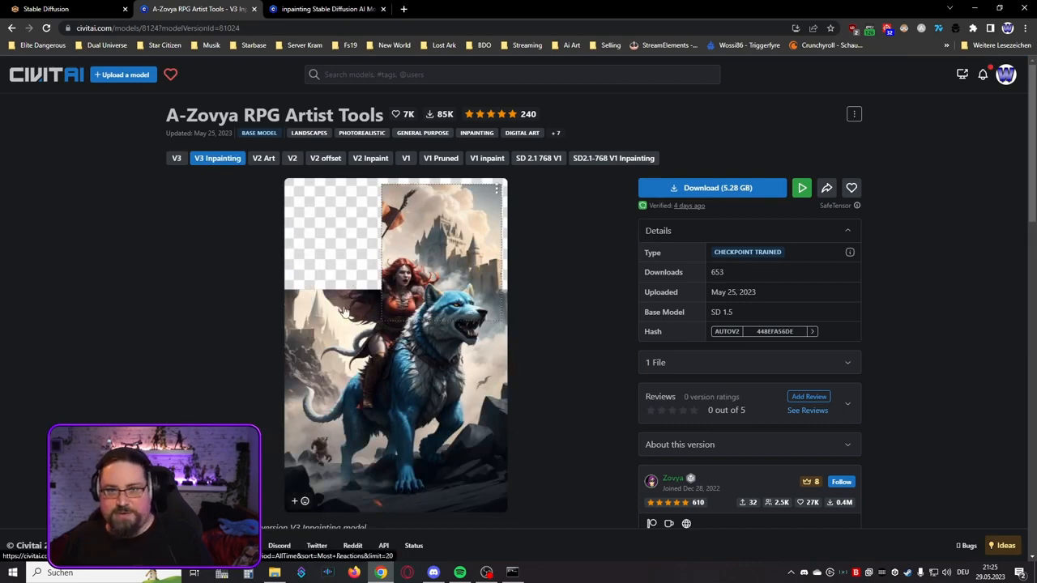
Step: Switch back to the Stable Diffusion web UI and set 25 sampling steps and a 768 × 768 image size with a 1:1 aspect ratio
key(ctrl+1)
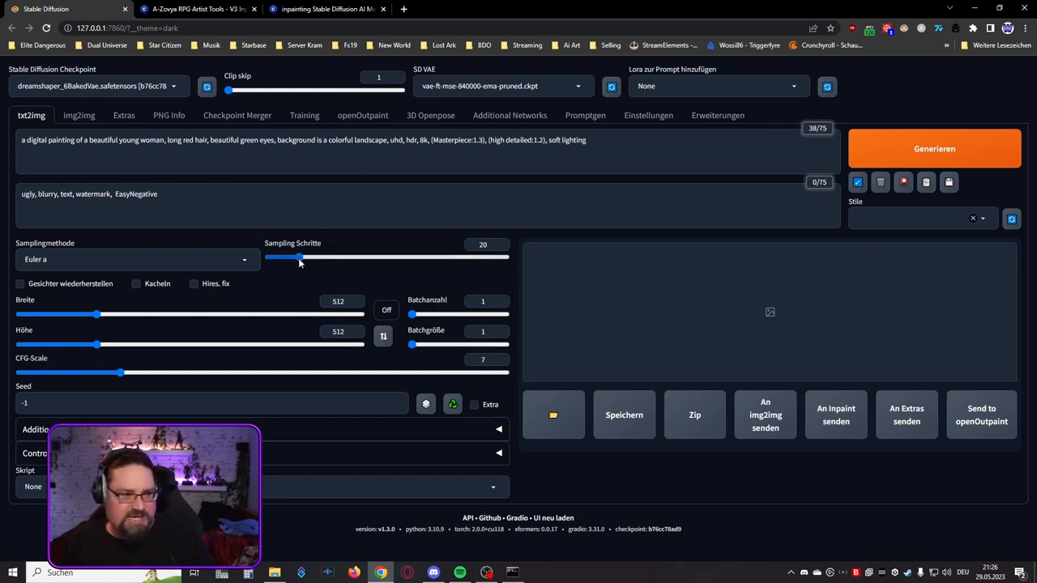
drag(299, 261, 308, 259)
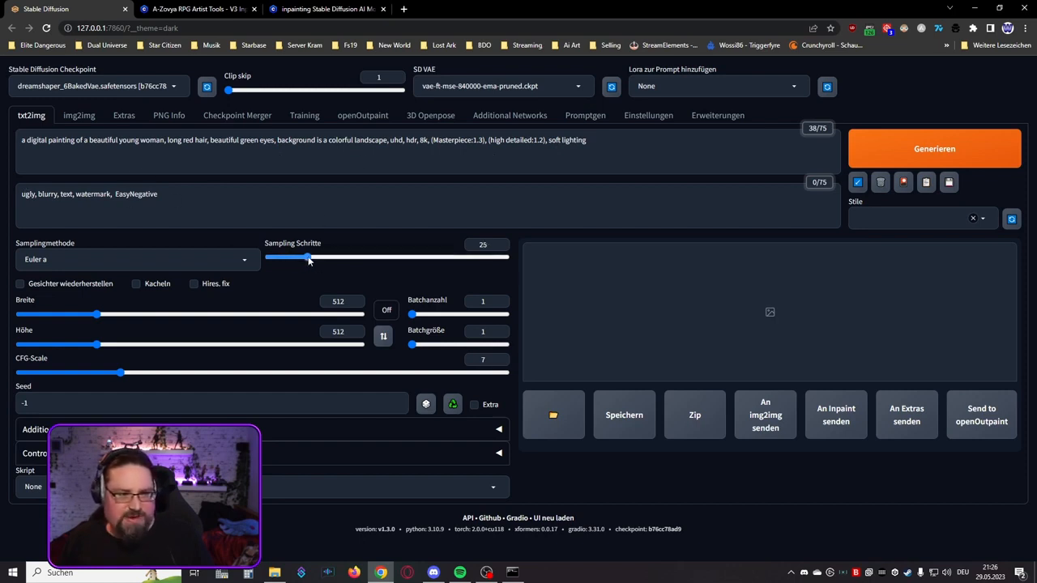
double_click(332, 299)
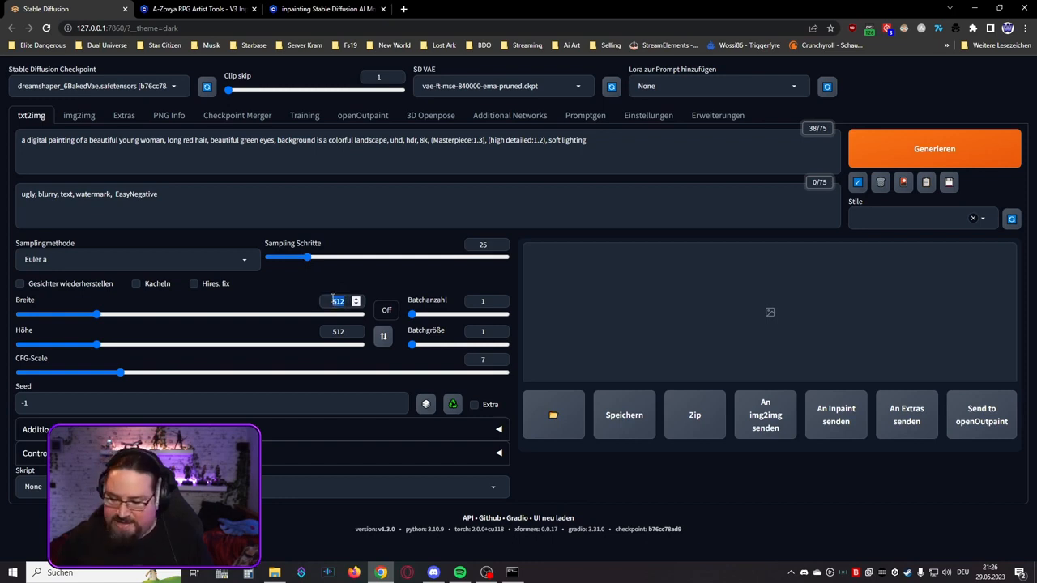
text(768)
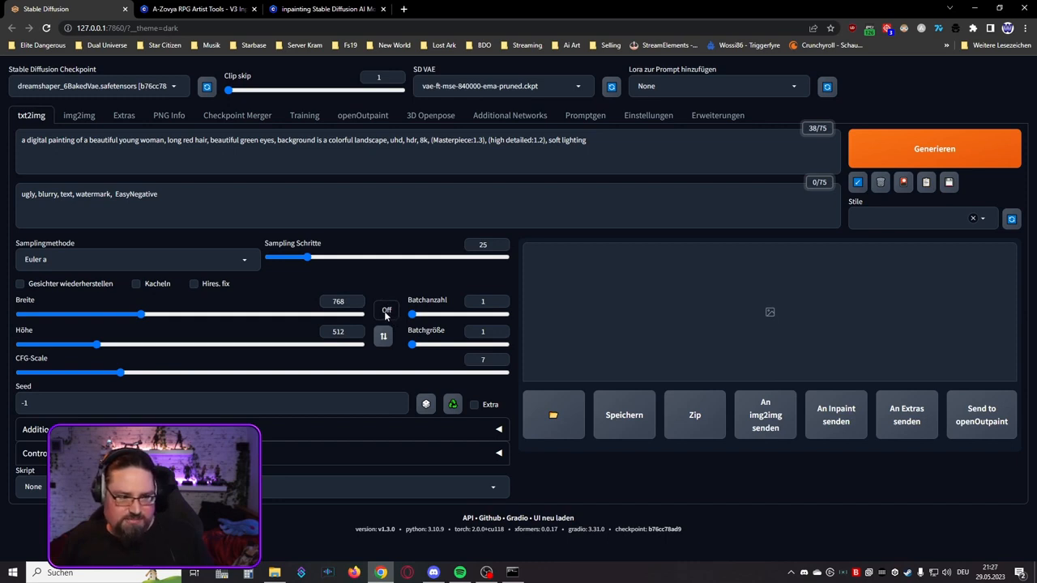
click(386, 311)
click(387, 334)
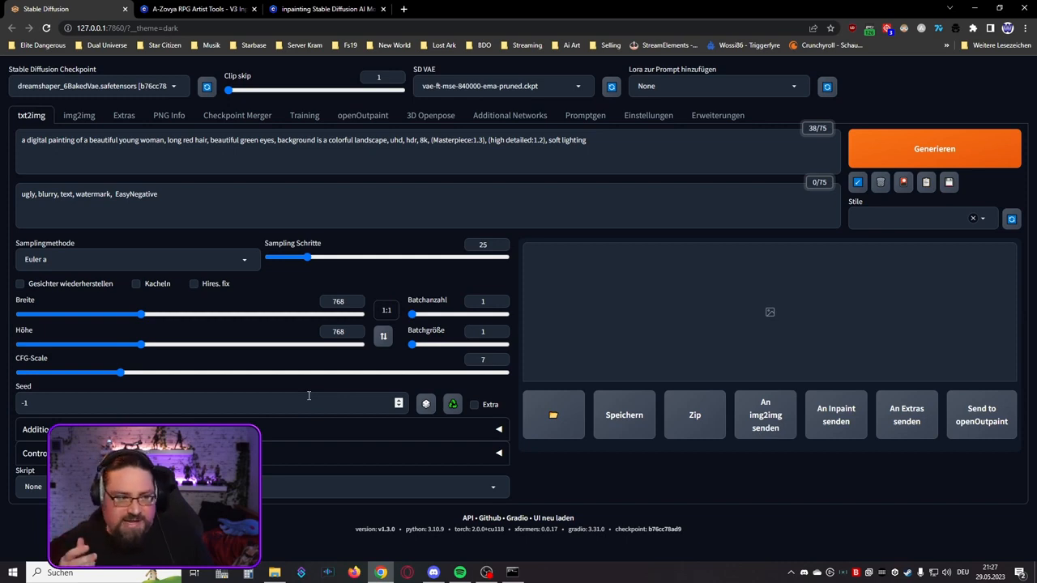
Step: Generate the image of the red-haired woman and enlarge the result
click(855, 158)
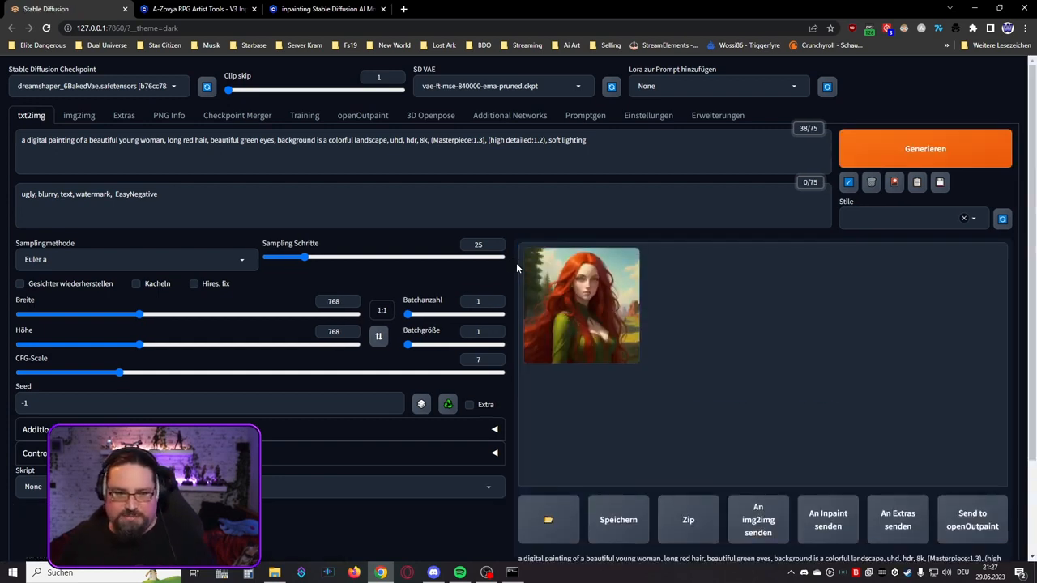
click(595, 301)
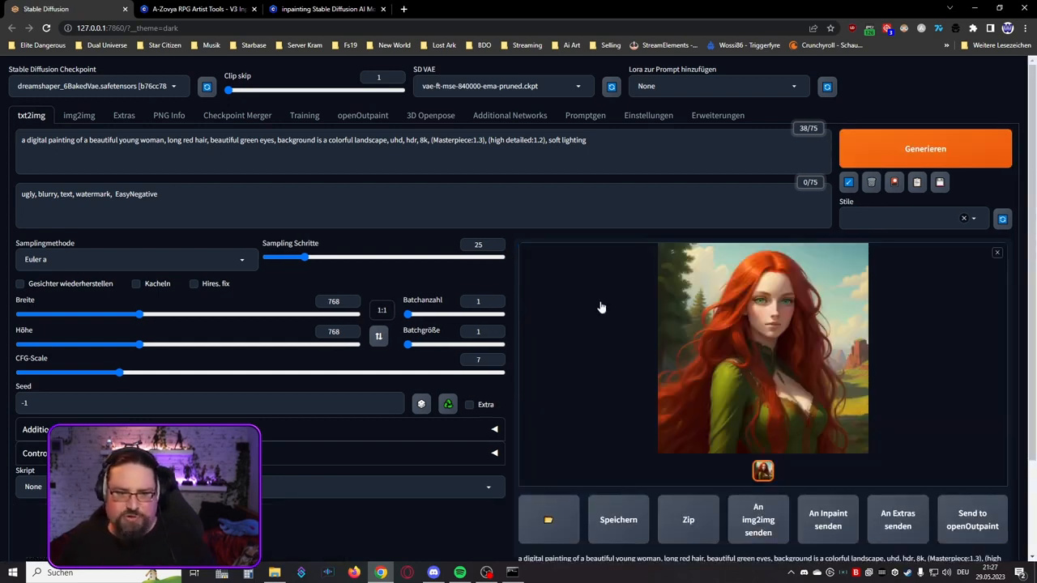
Step: Inspect the enlarged image of the red-haired woman, close the preview, and send the image to openOutpaint
click(807, 365)
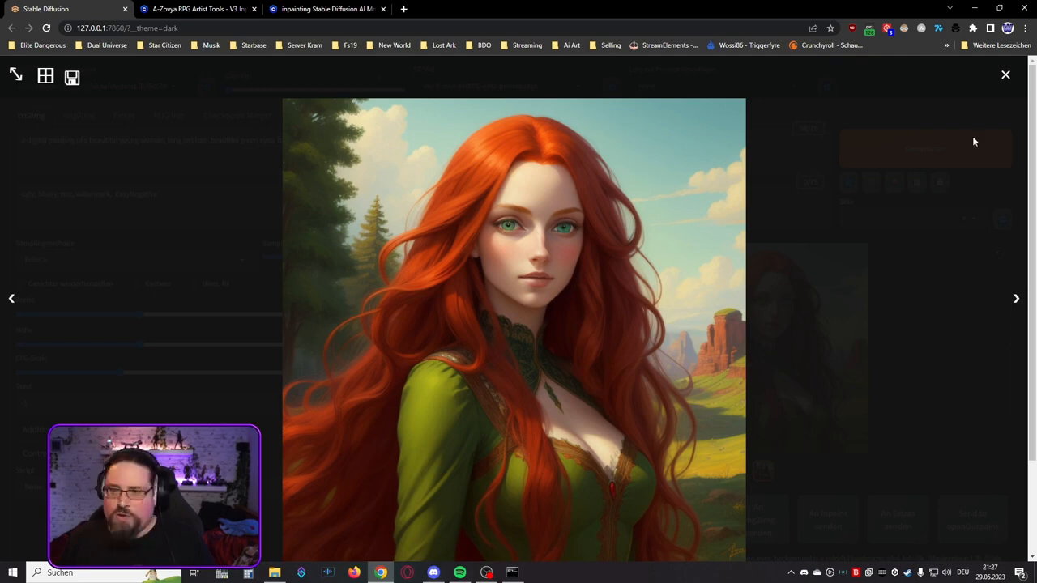
click(1005, 75)
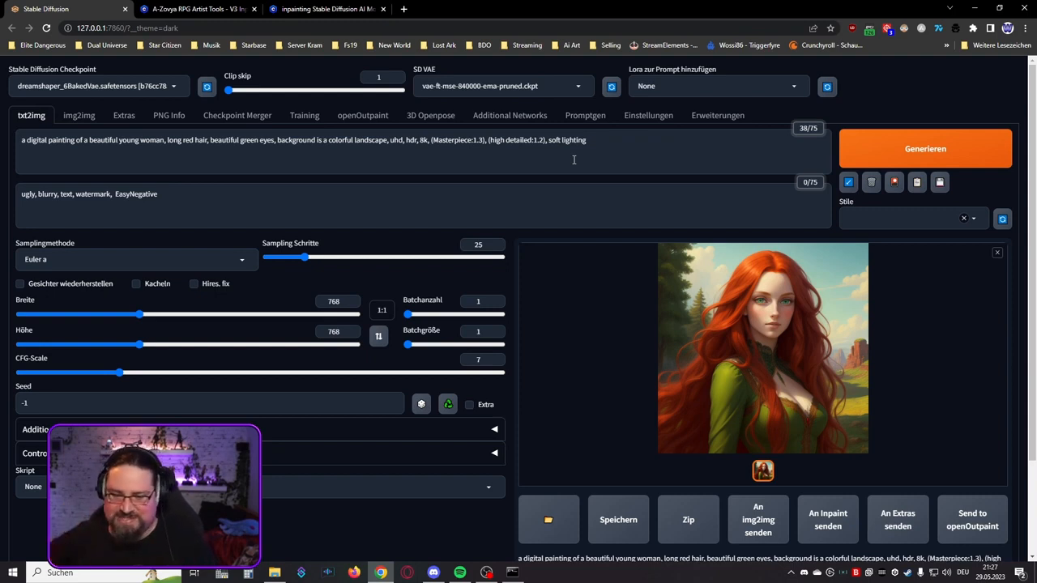
click(957, 514)
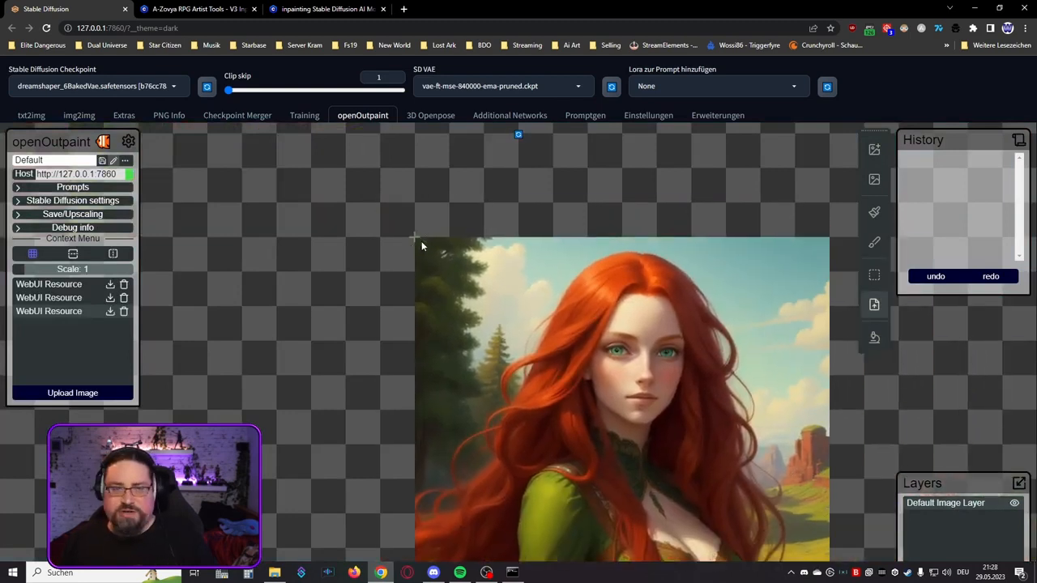
Step: Stamp the portrait at scale 1 onto the upper middle of the canvas, and drop the resource selection
scroll(397, 216, down, 1)
scroll(396, 209, down, 5)
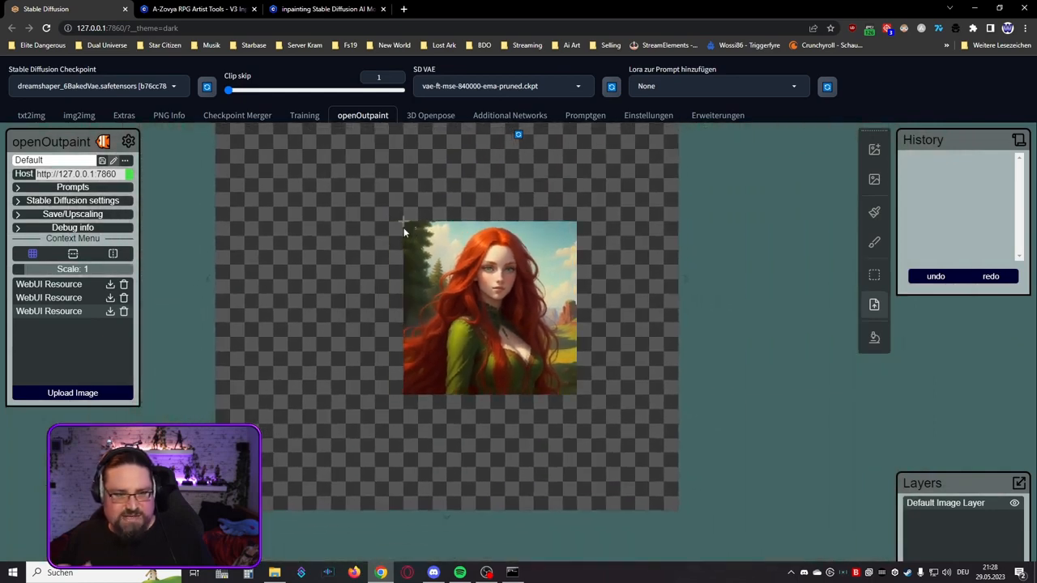
click(376, 169)
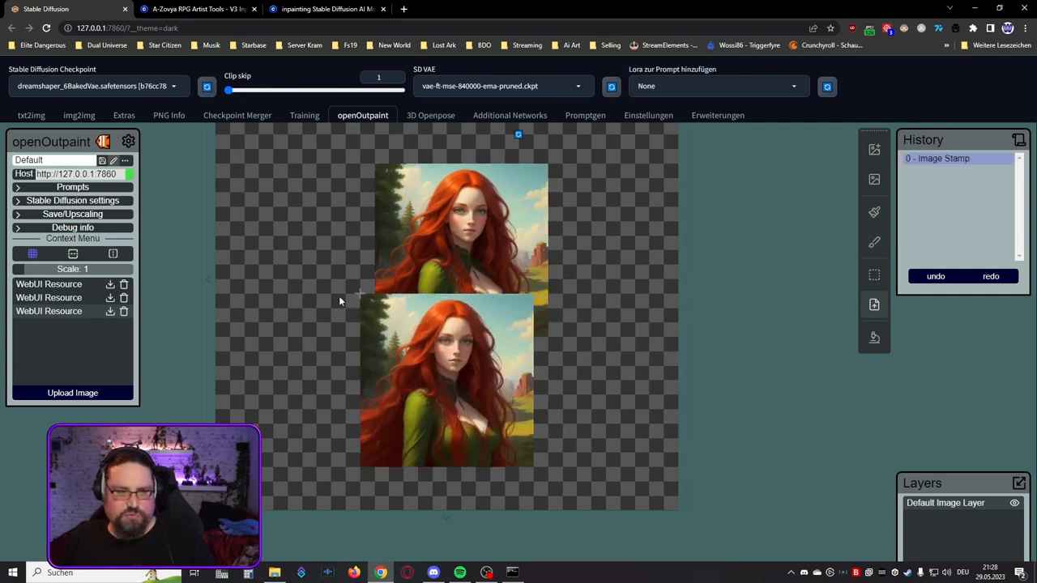
right_click(271, 252)
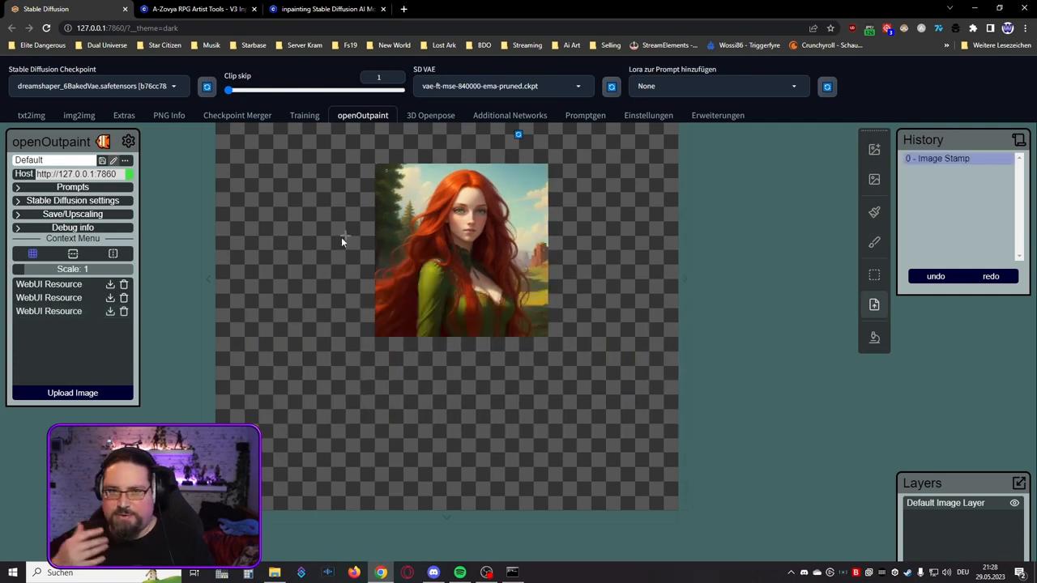
scroll(349, 237, up, 1)
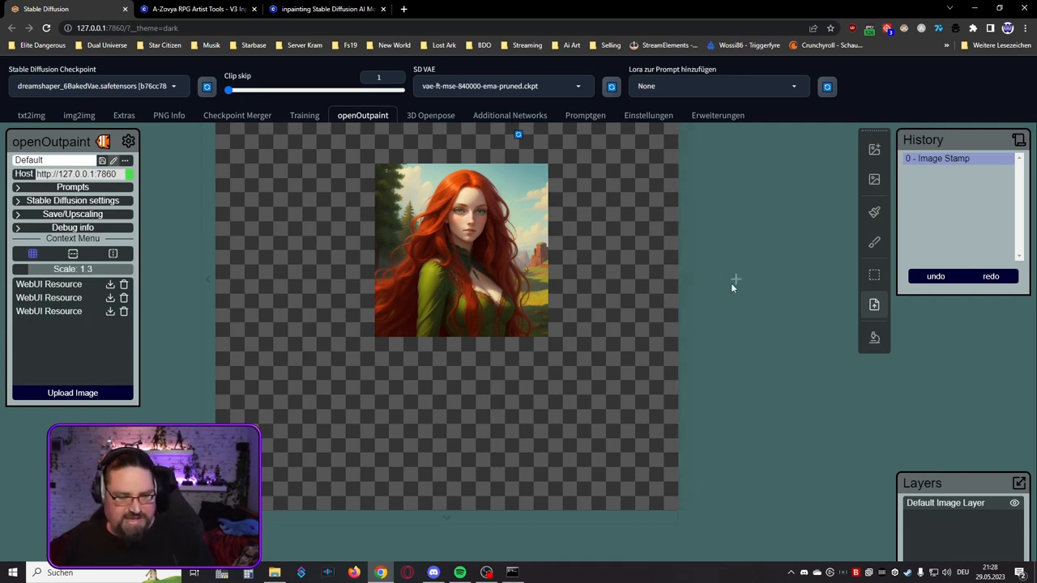
Step: Review openOutpaint's general settings and the full prompt transferred with the image
drag(616, 237, 674, 298)
scroll(674, 298, down, 2)
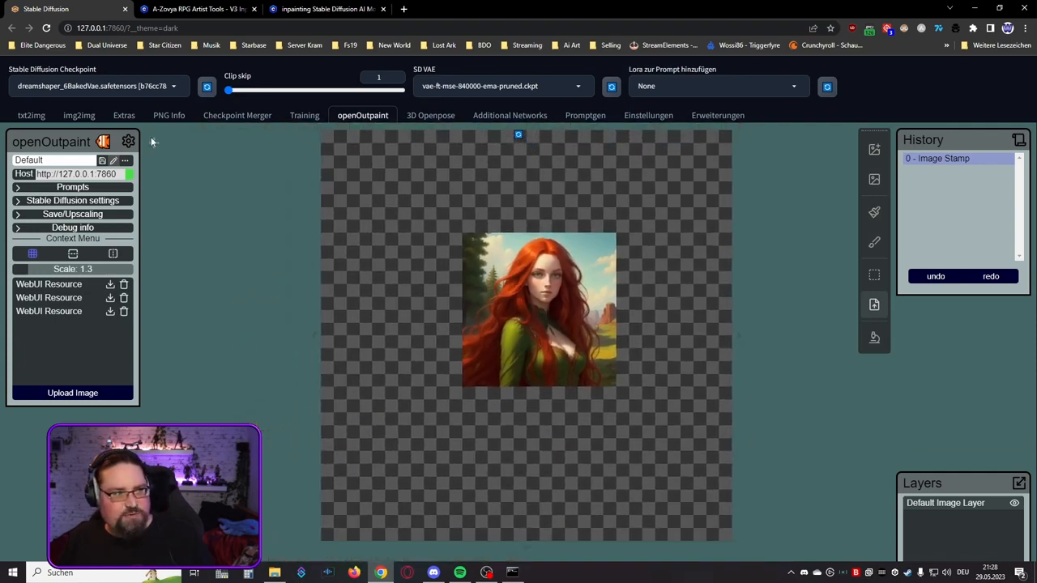
click(129, 142)
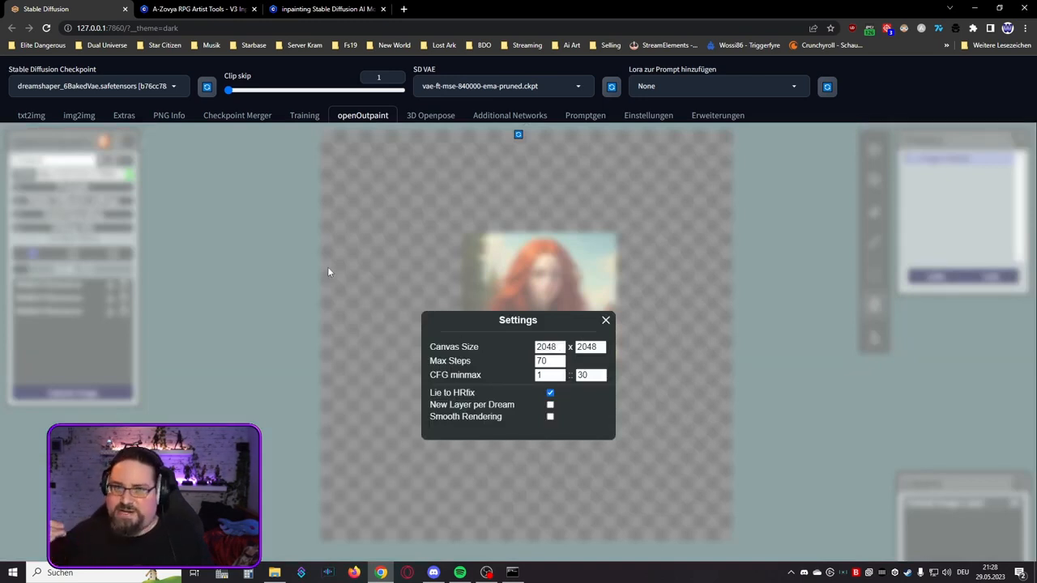
click(606, 322)
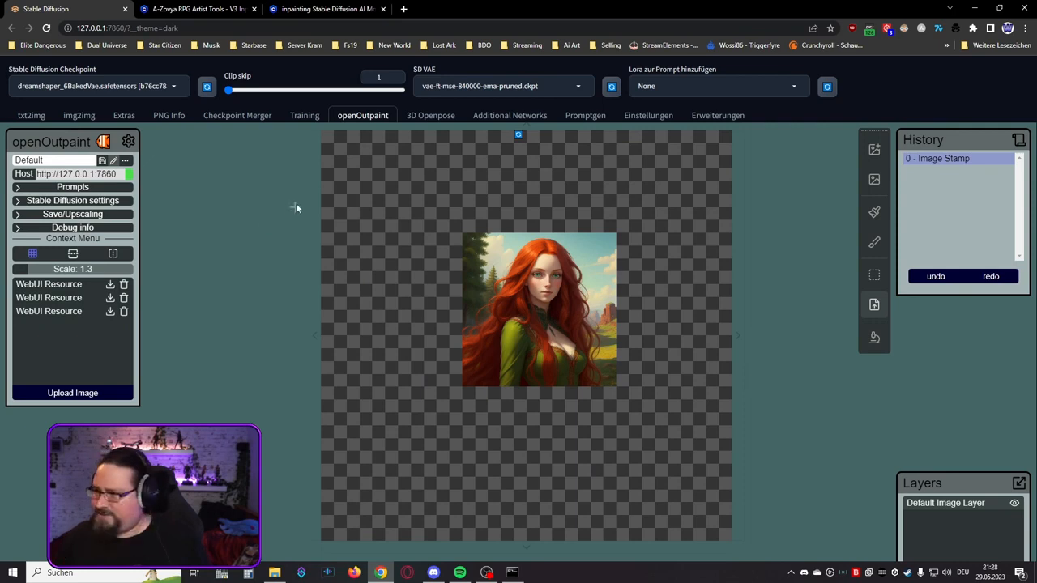
click(111, 189)
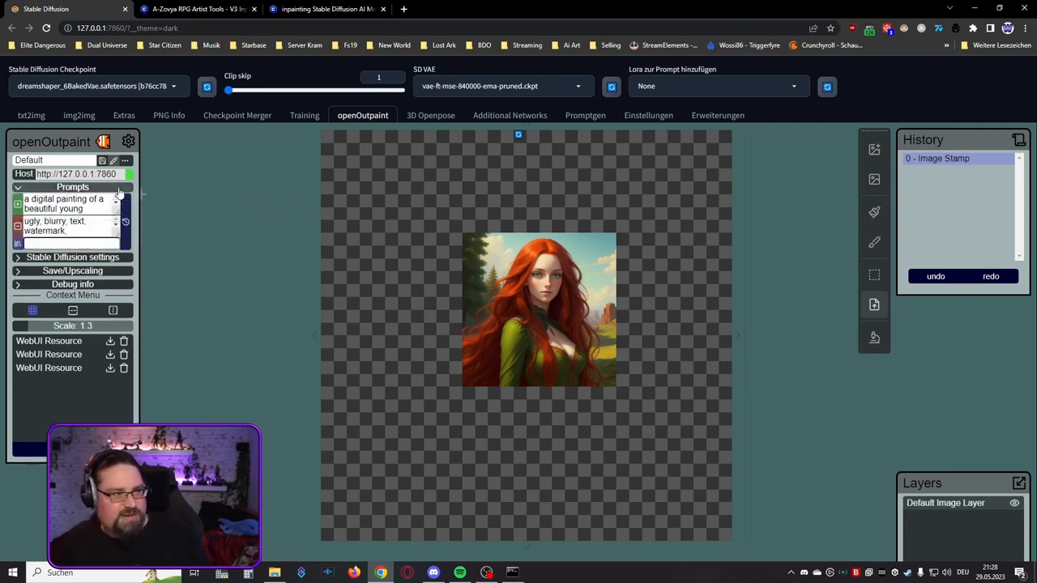
click(104, 204)
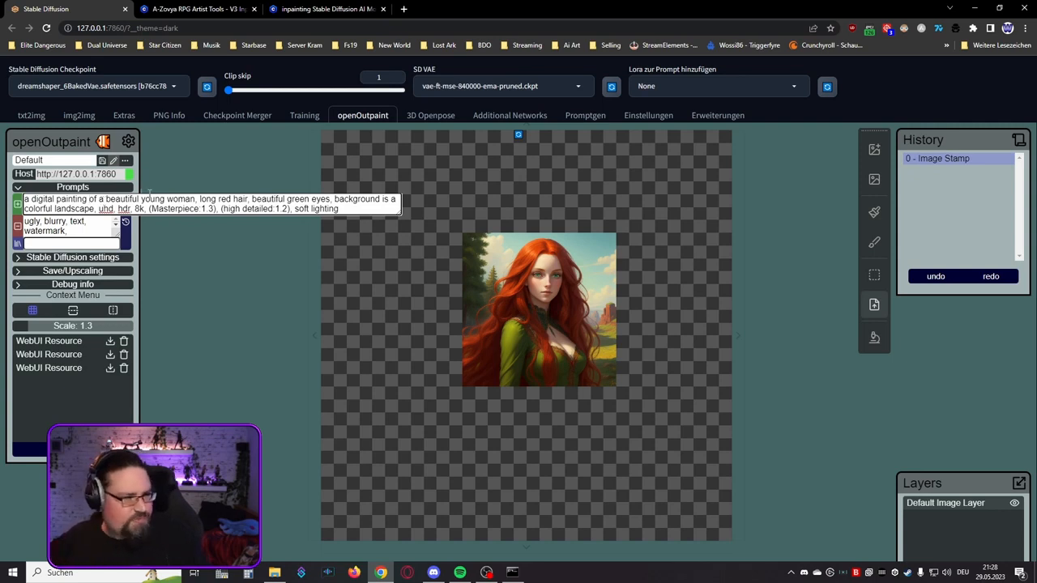
click(81, 187)
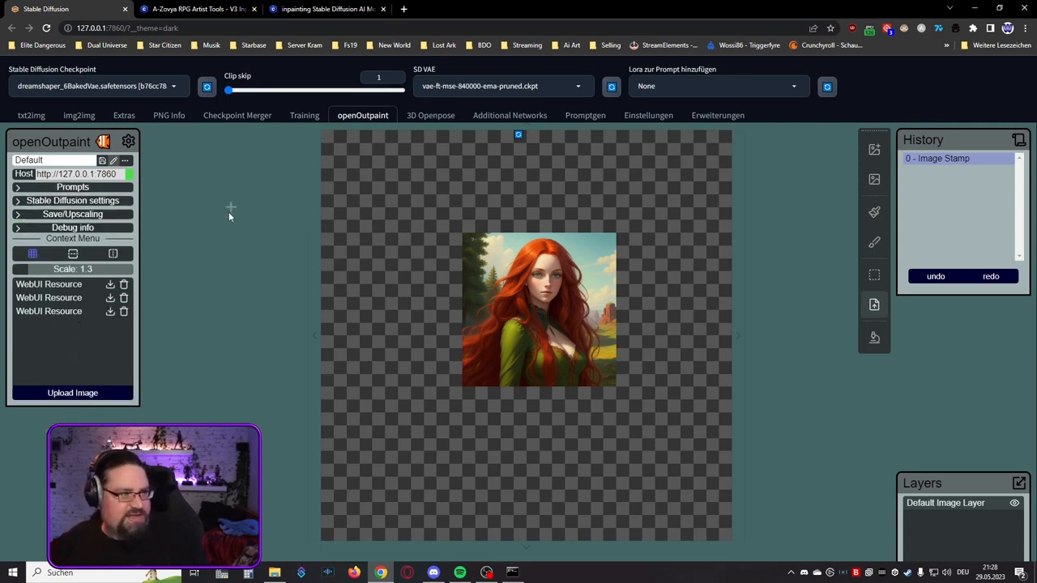
Step: Examine openOutpaint's Stable Diffusion settings and browse its model list for inpainting models
click(126, 203)
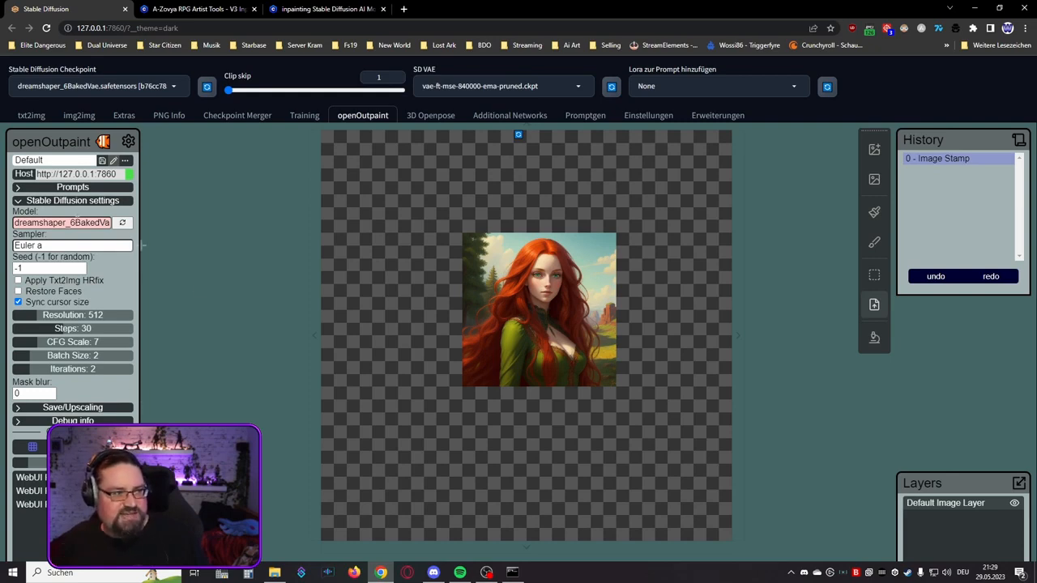
click(61, 222)
scroll(97, 275, down, 3)
scroll(73, 259, up, 3)
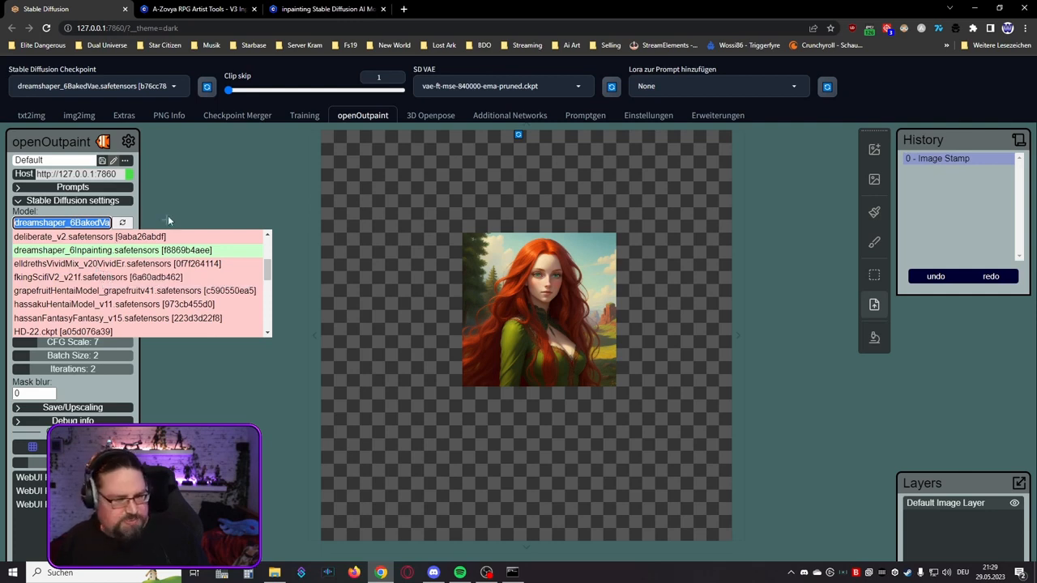
click(127, 211)
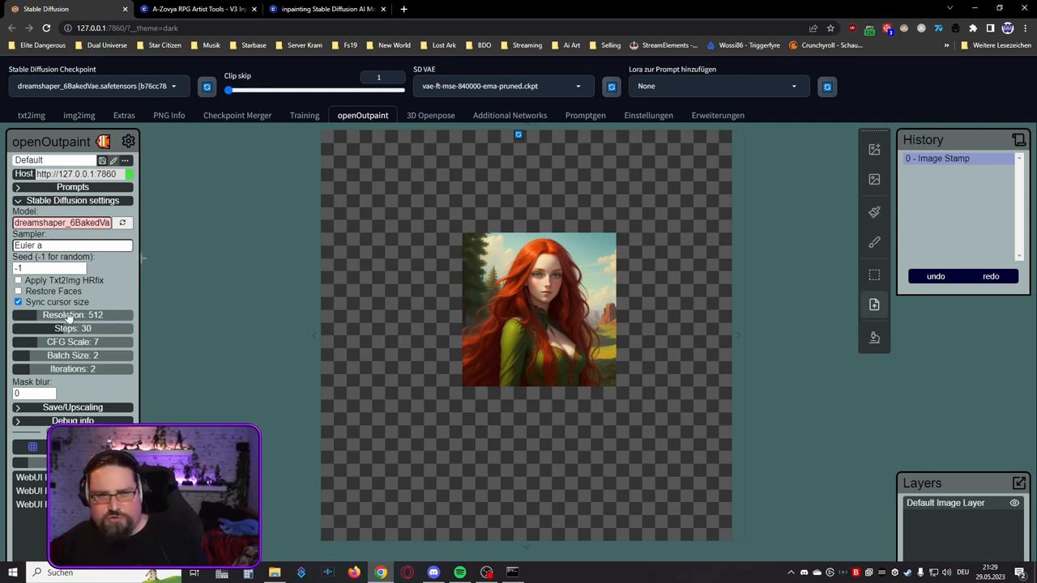
click(73, 200)
Step: Look through openOutpaint's Save/Upscaling options and its Debug info
click(81, 214)
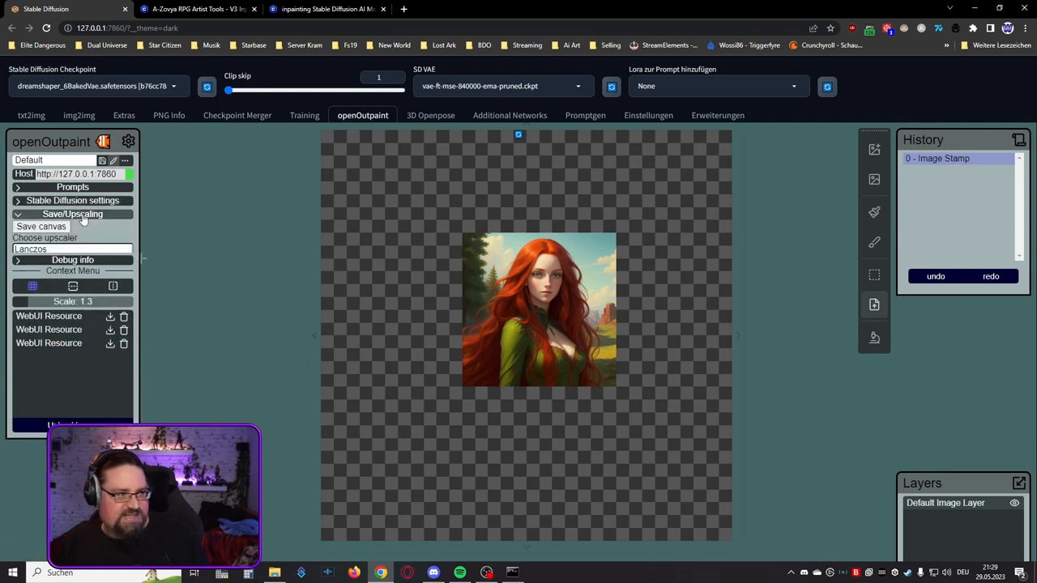
click(81, 214)
click(81, 228)
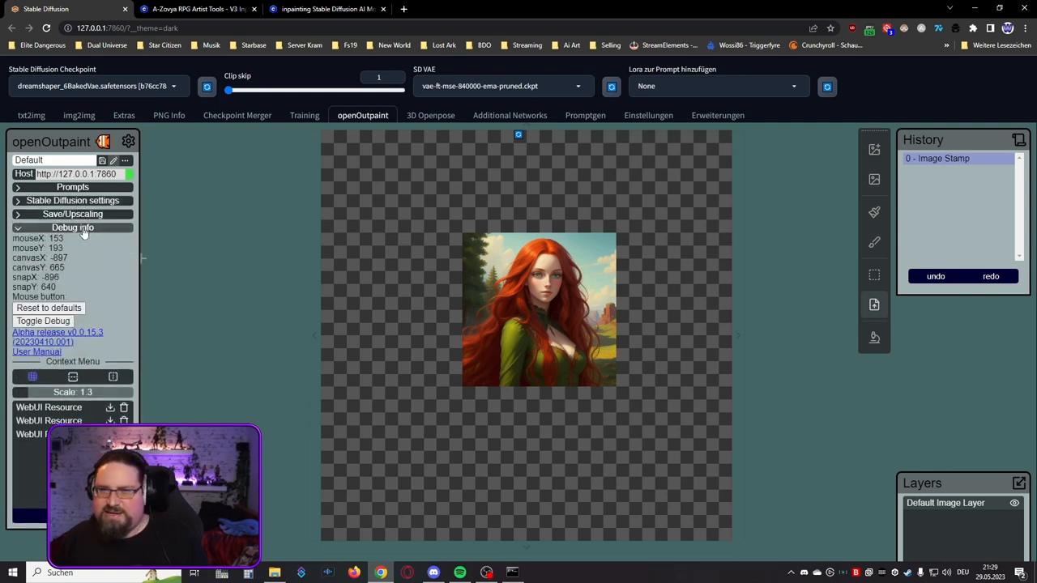
click(81, 227)
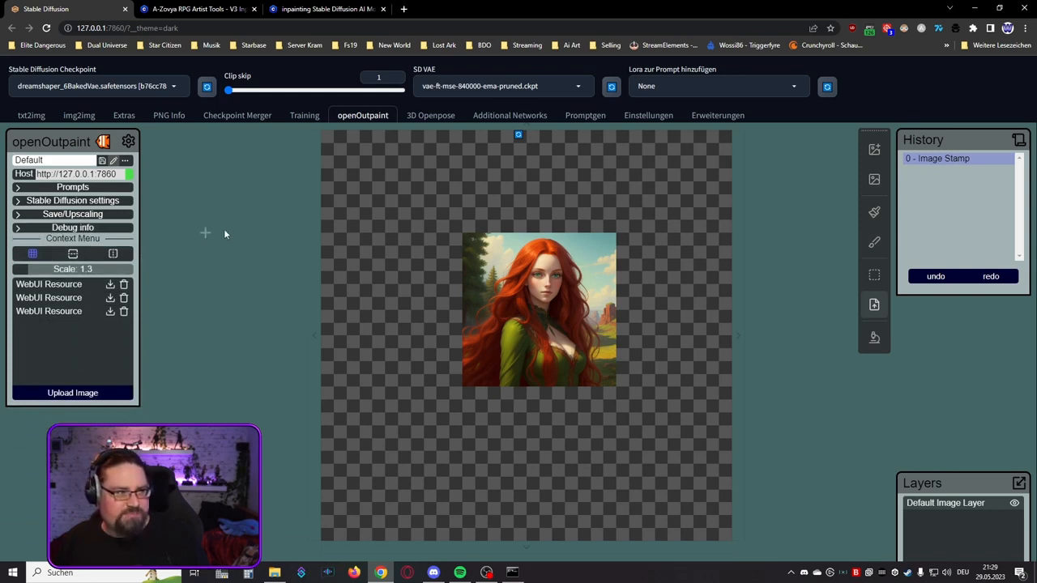
Step: Load the dreamshaper_6Inpainting.safetensors checkpoint and refresh openOutpaint's model selection to match it
click(173, 87)
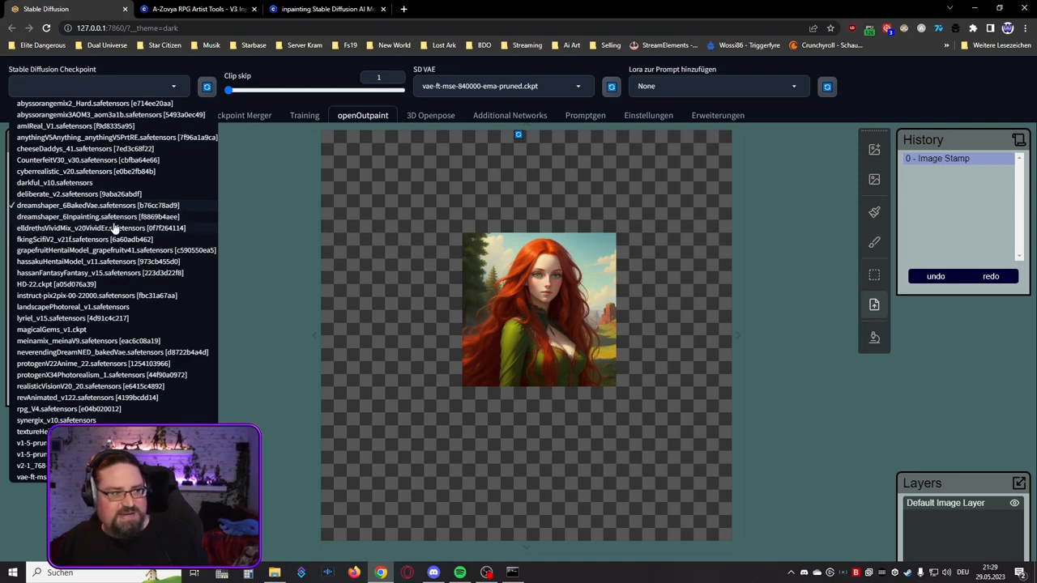
click(85, 217)
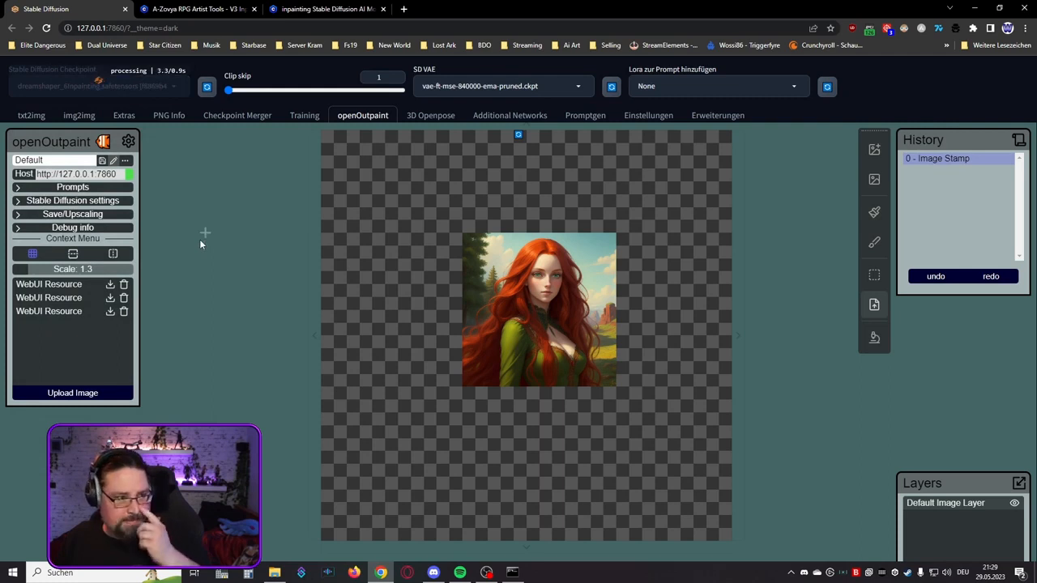
click(105, 203)
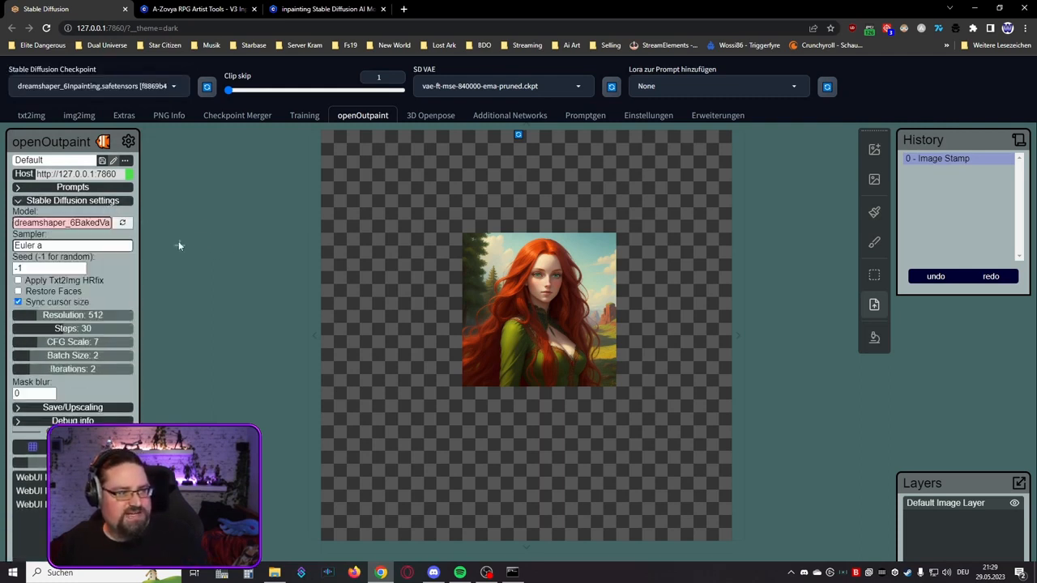
click(123, 224)
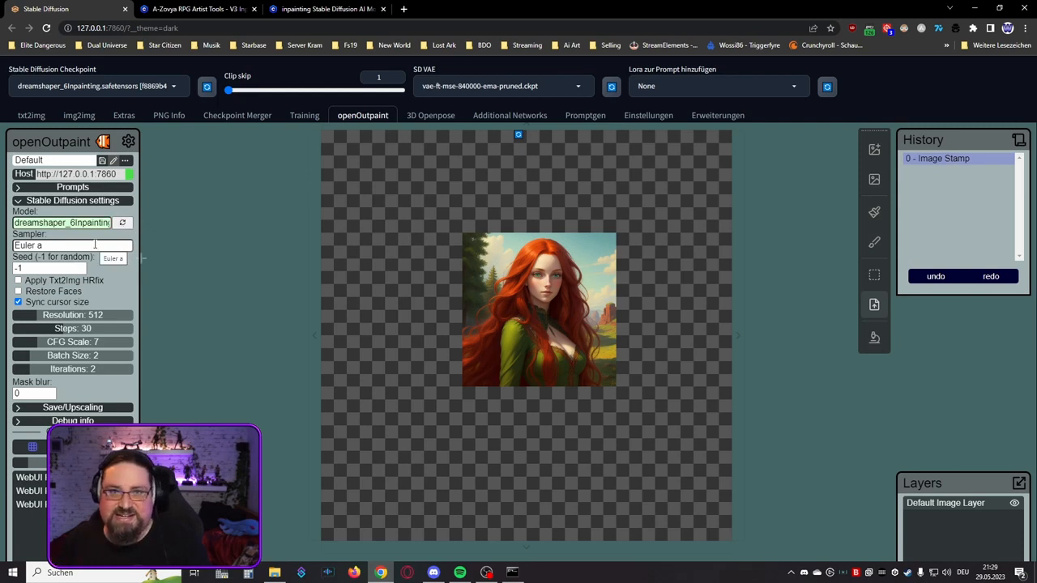
click(109, 202)
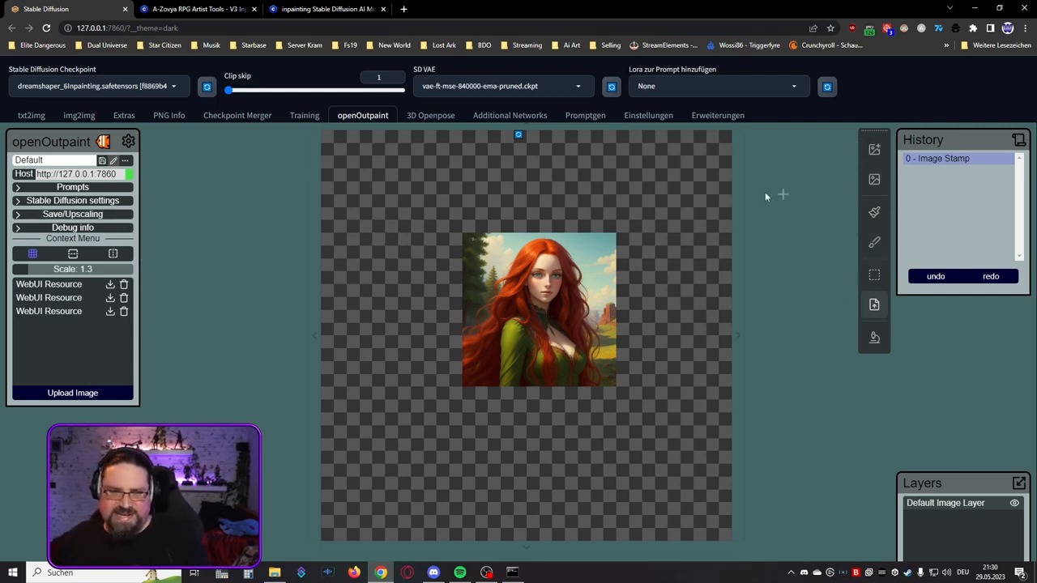
Step: Switch to openOutpaint's Dream tool with a 512 px cursor
click(874, 150)
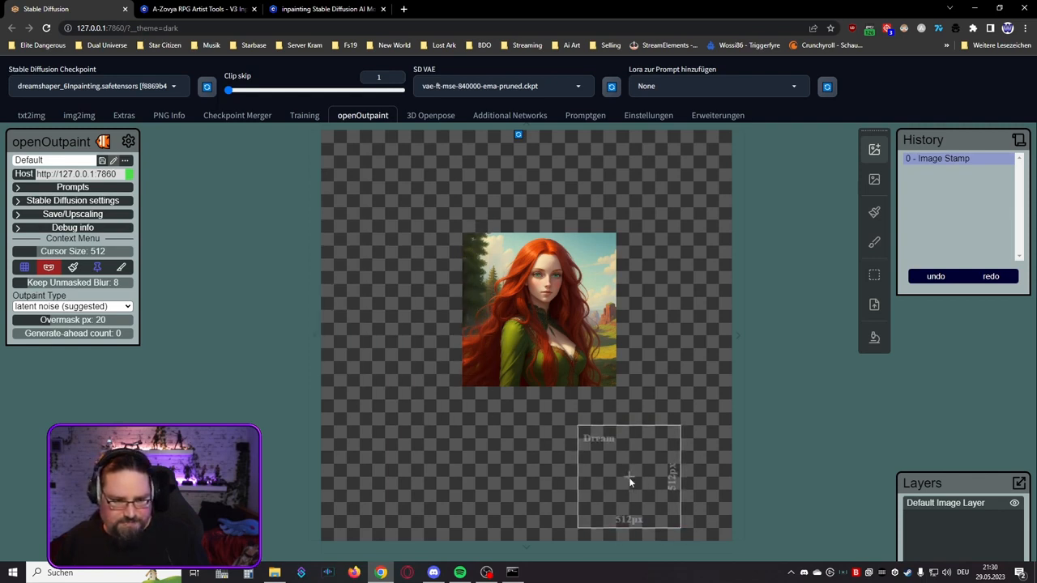
scroll(573, 445, up, 5)
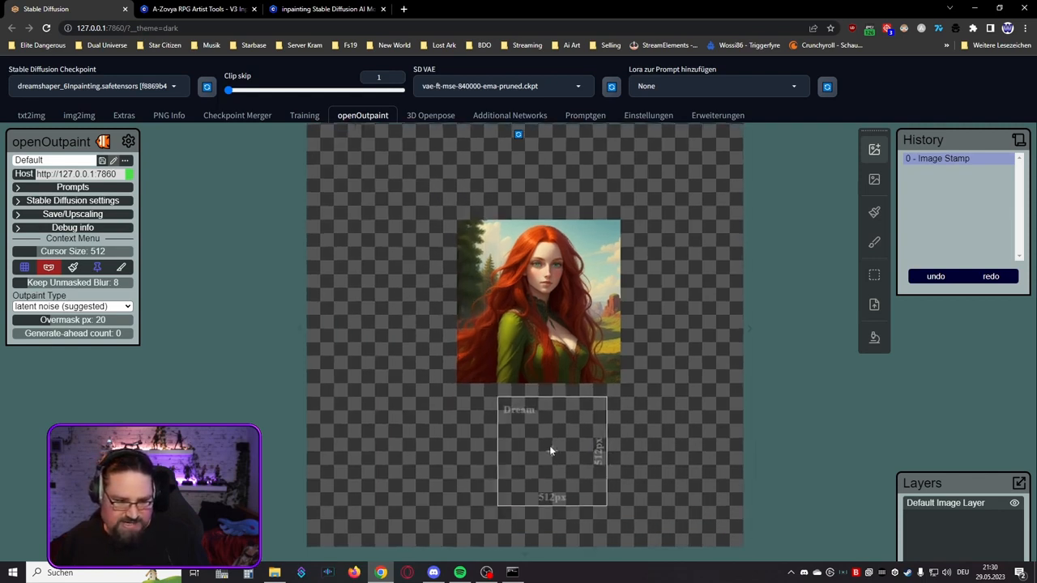
scroll(538, 352, up, 4)
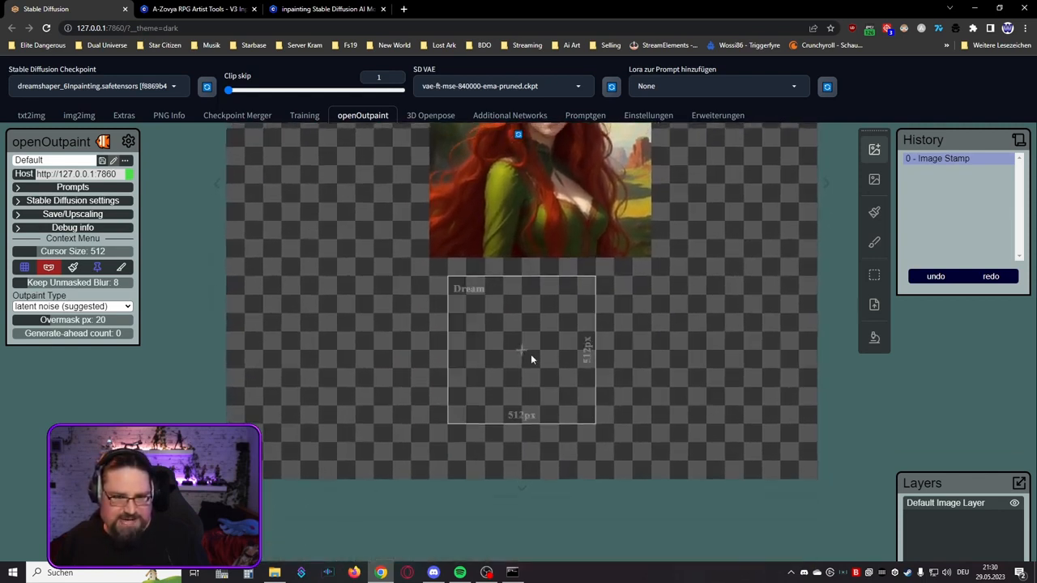
scroll(544, 352, down, 3)
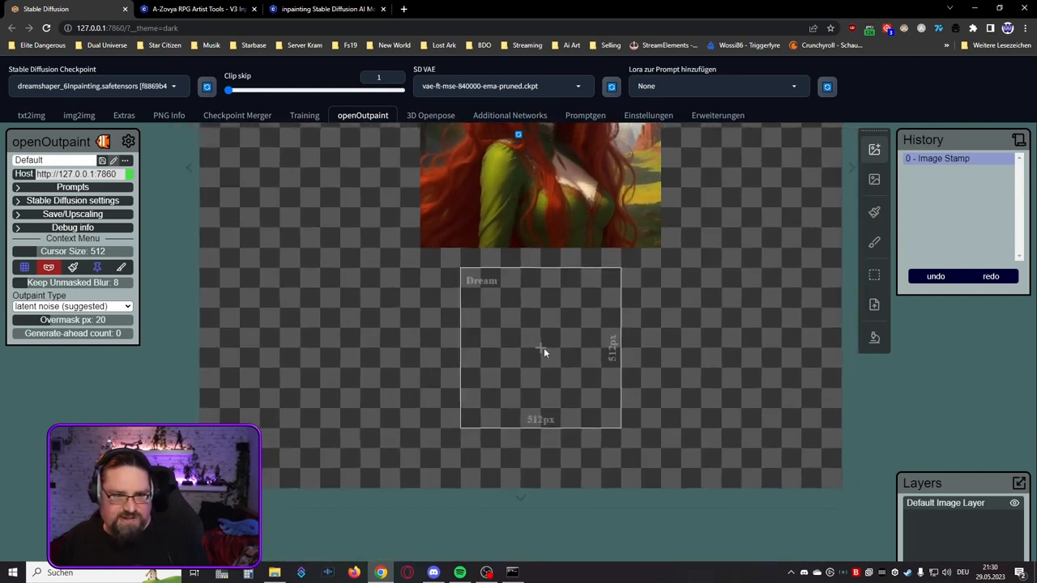
Step: Generate a 512 × 512 px dream directly below the portrait, and discard its variations after browsing them
click(502, 332)
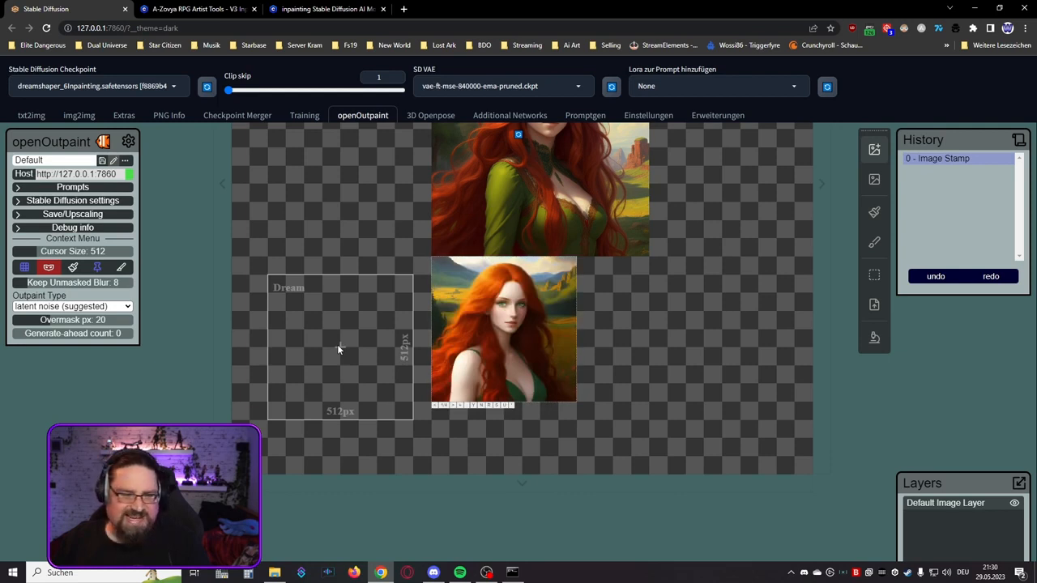
click(454, 406)
click(455, 406)
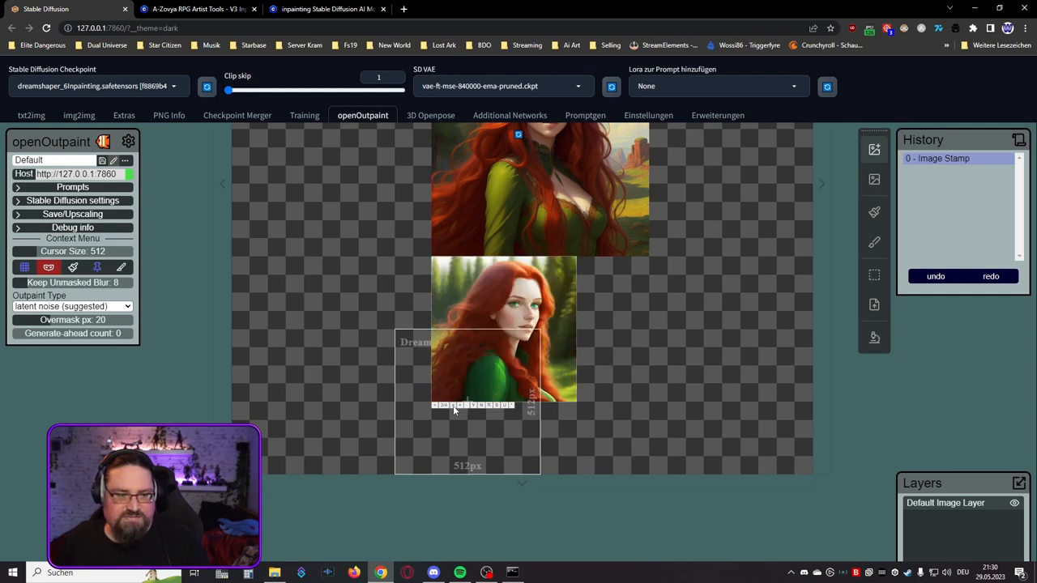
click(455, 406)
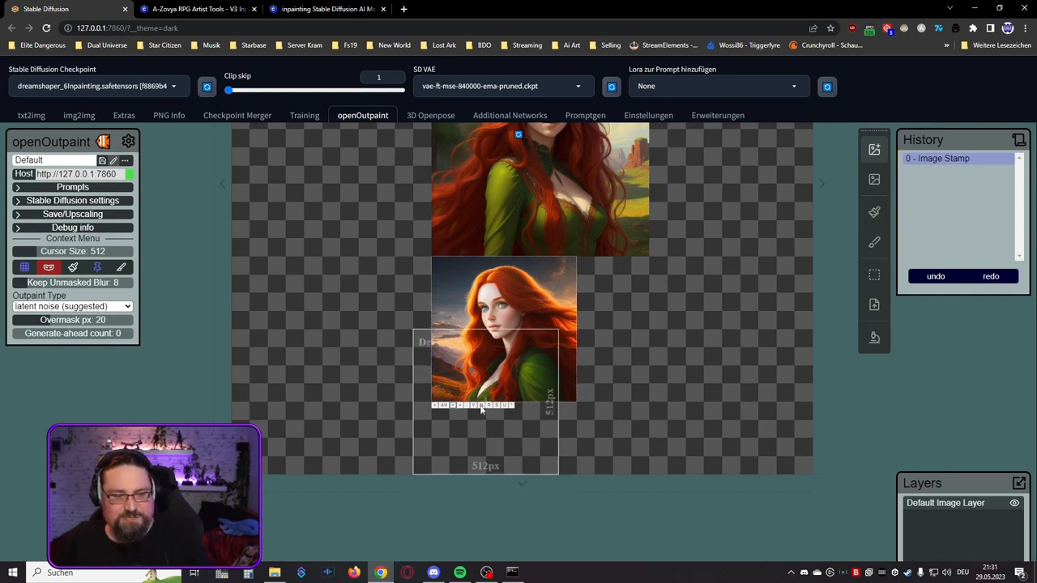
click(482, 405)
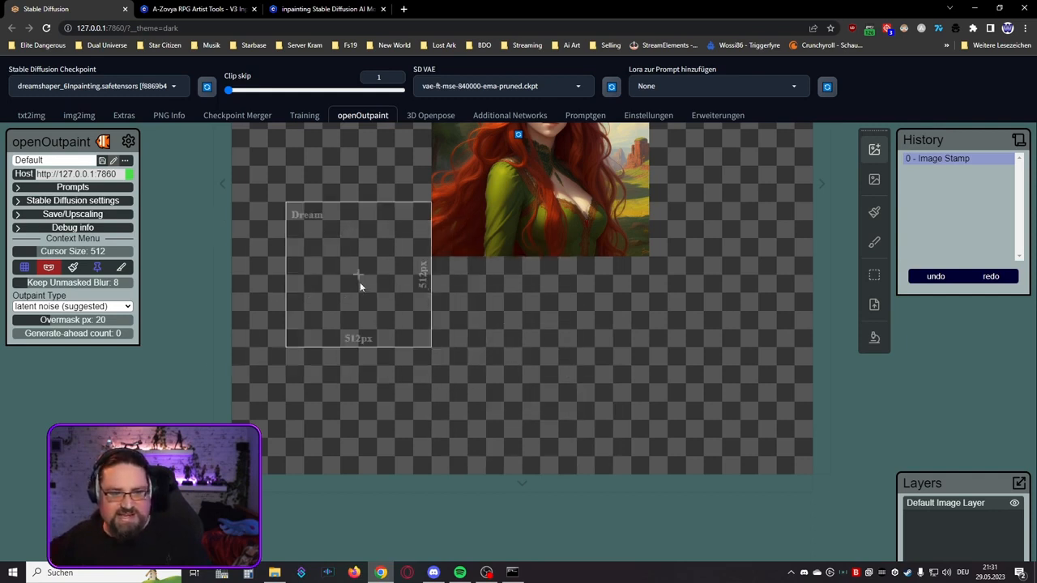
Step: Set the Dream cursor size to 768 px so the frame spans the portrait's full width at its lower edge
drag(357, 258, 336, 359)
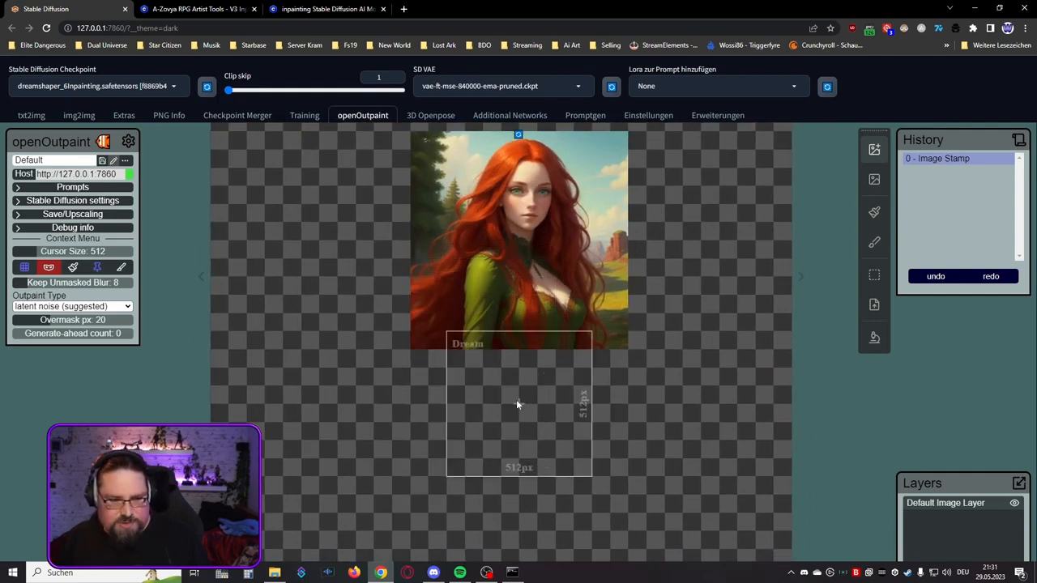
scroll(515, 399, up, 2)
scroll(516, 400, down, 1)
scroll(516, 399, up, 1)
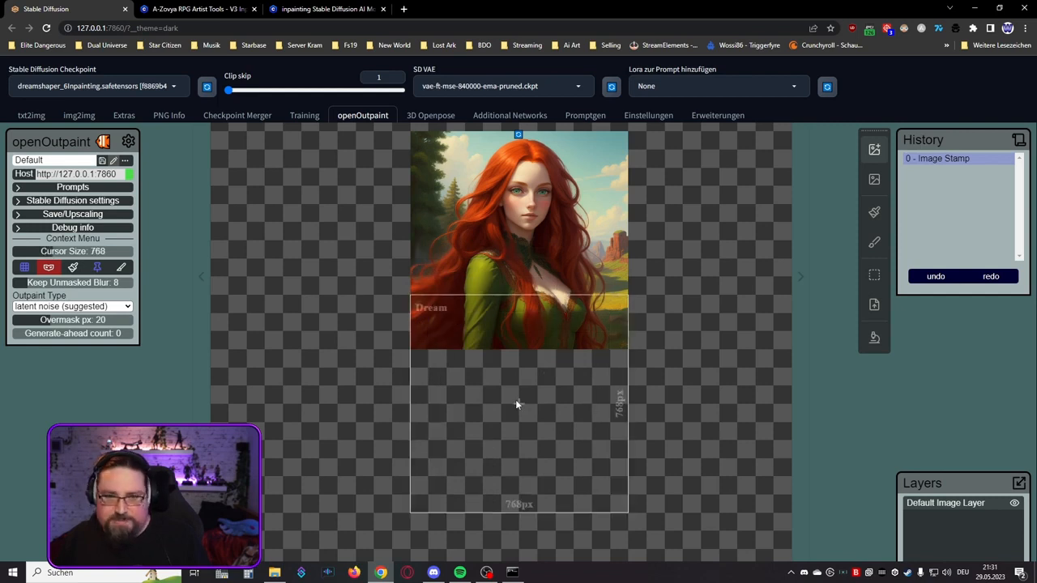
scroll(515, 399, down, 1)
scroll(516, 401, up, 2)
scroll(515, 402, down, 1)
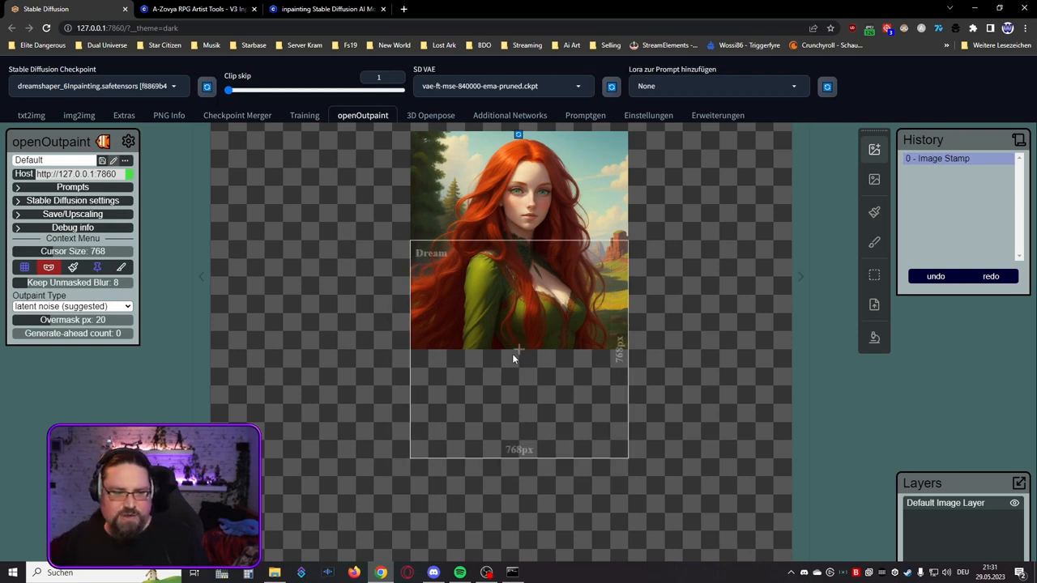
Step: Generate a 768 × 768 px dream over the portrait's lower half and the empty area below it, and browse its variations
click(512, 354)
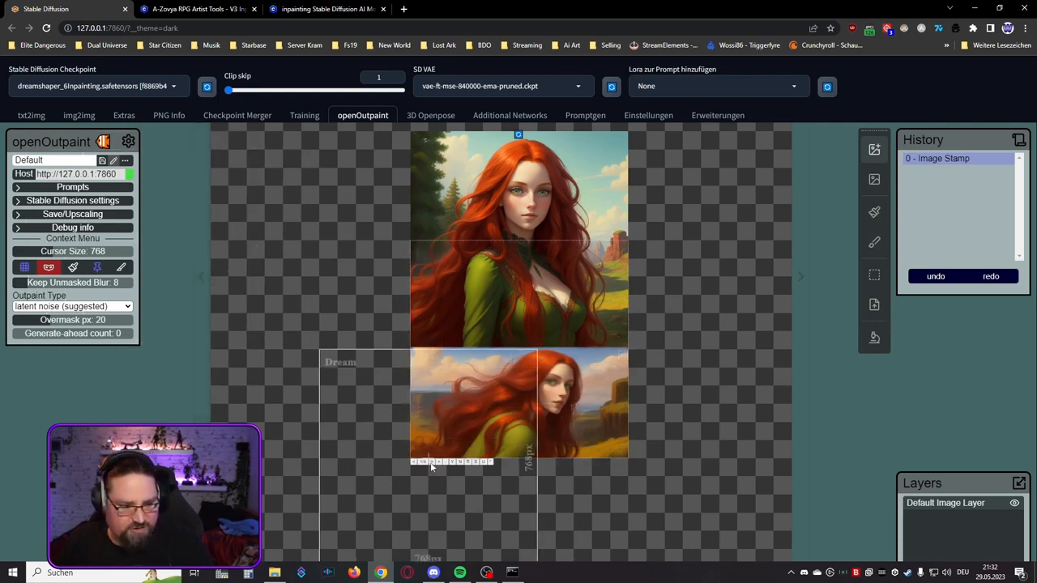
scroll(365, 450, up, 3)
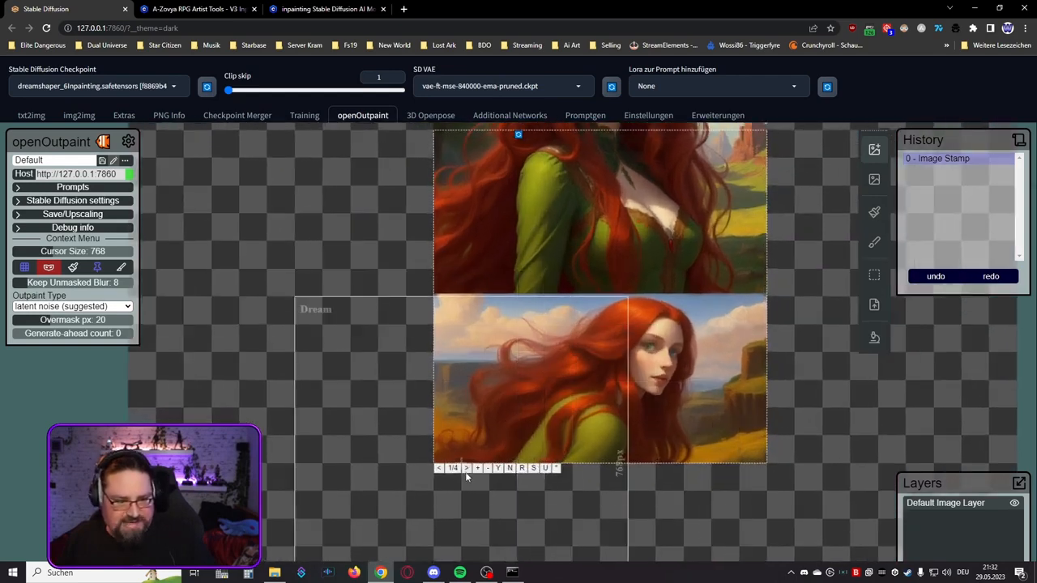
click(467, 469)
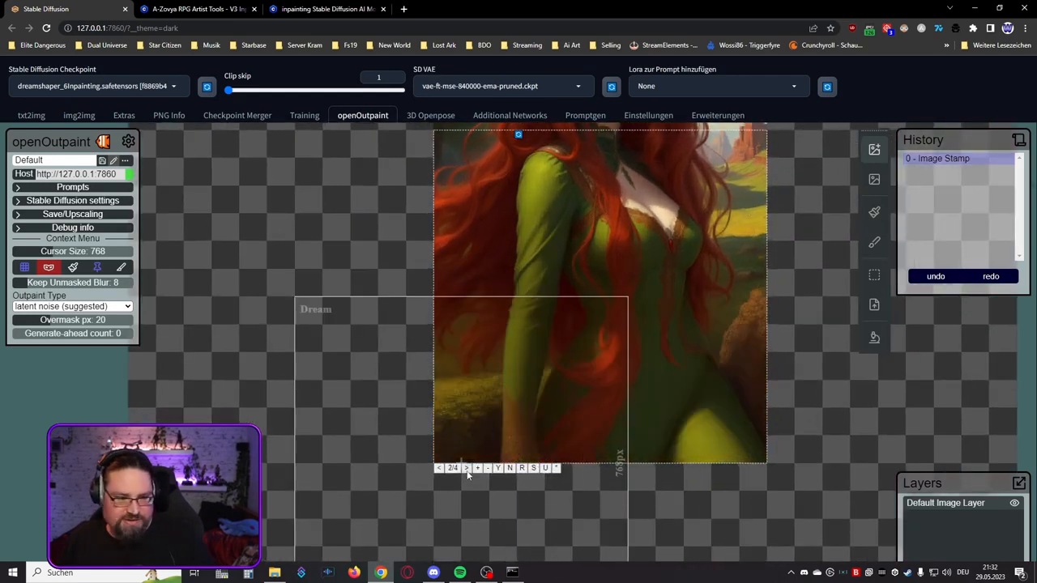
click(439, 469)
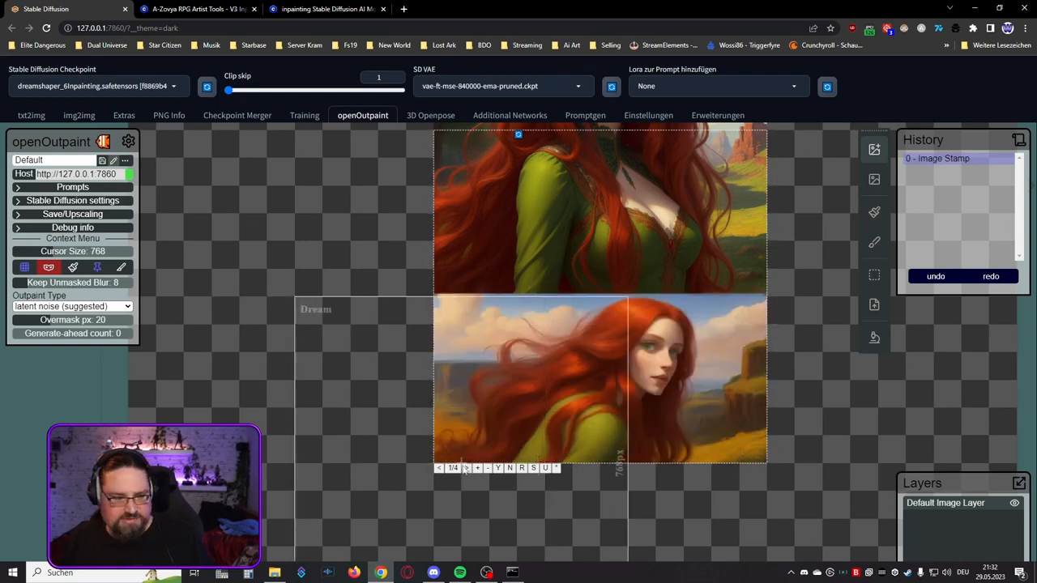
click(467, 469)
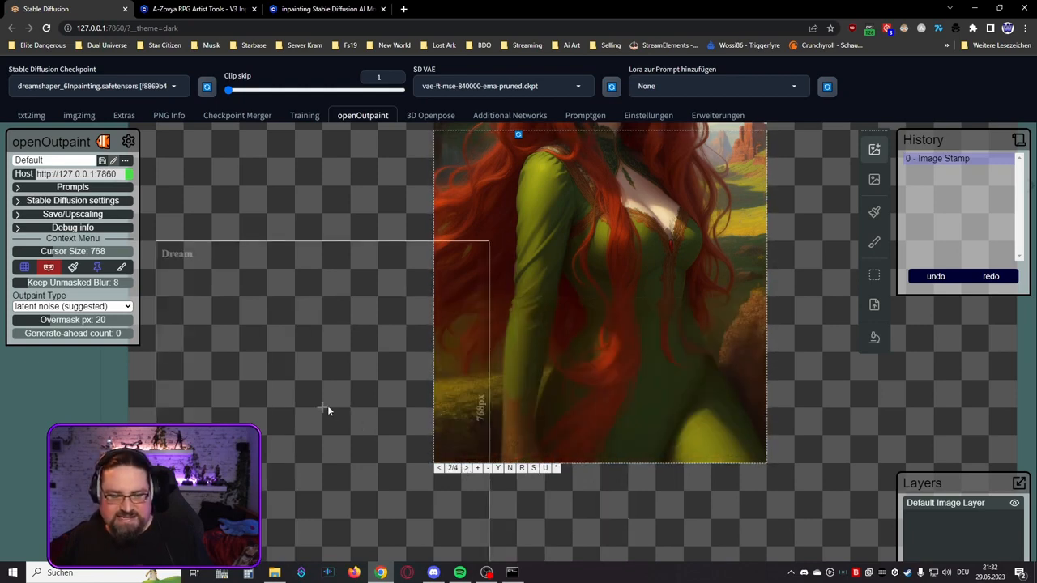
click(466, 468)
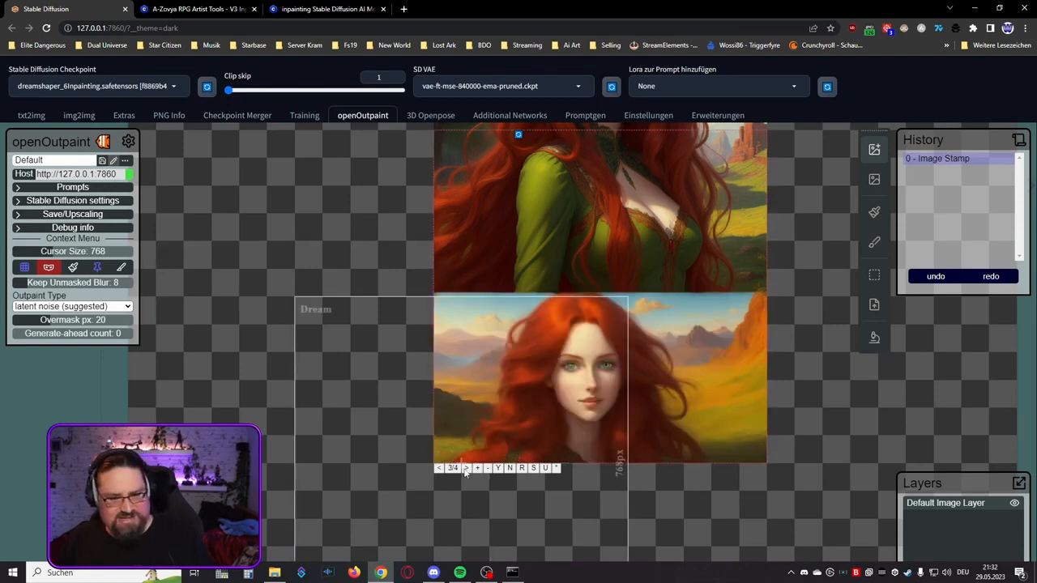
click(466, 468)
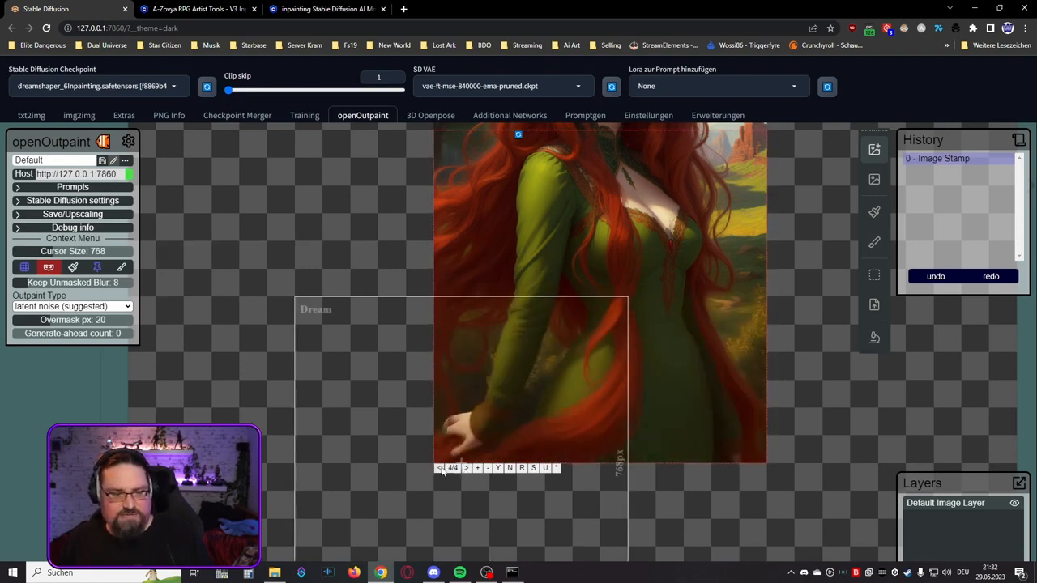
click(439, 469)
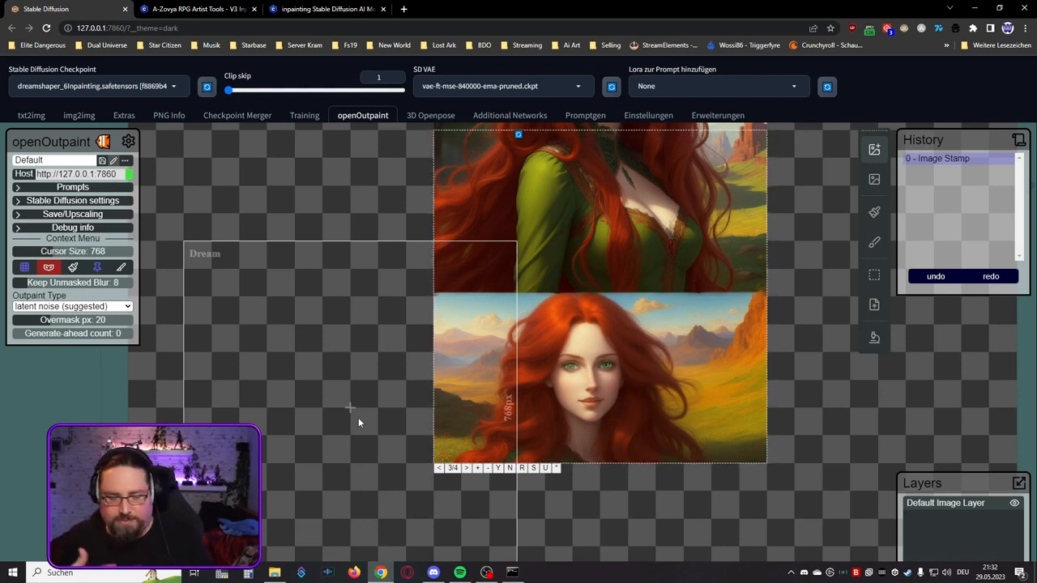
Step: Generate more variations of the 768 px dream, compare them, and accept variation 5 as the portrait's downward extension
click(478, 469)
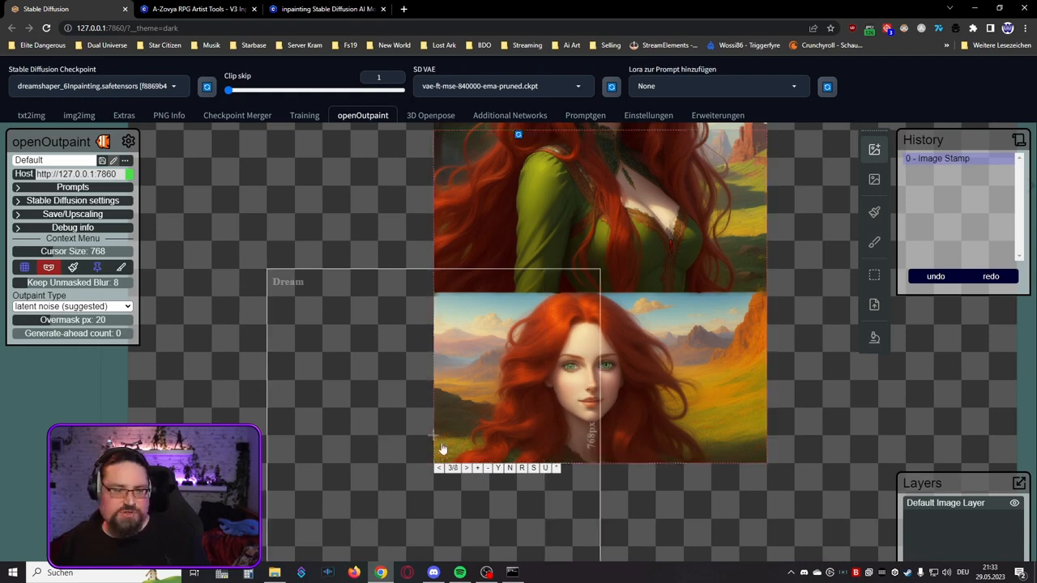
click(466, 470)
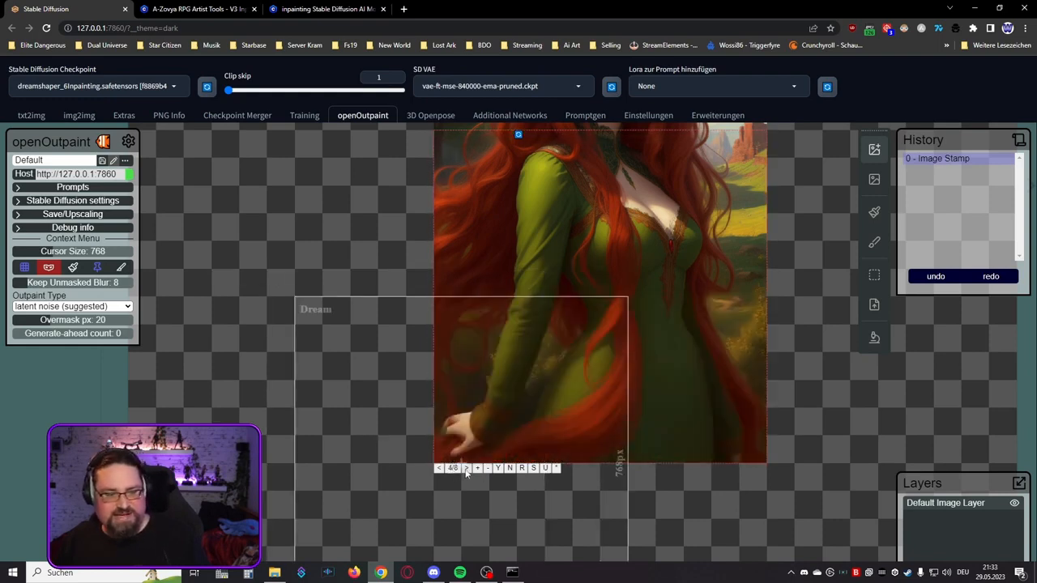
click(466, 470)
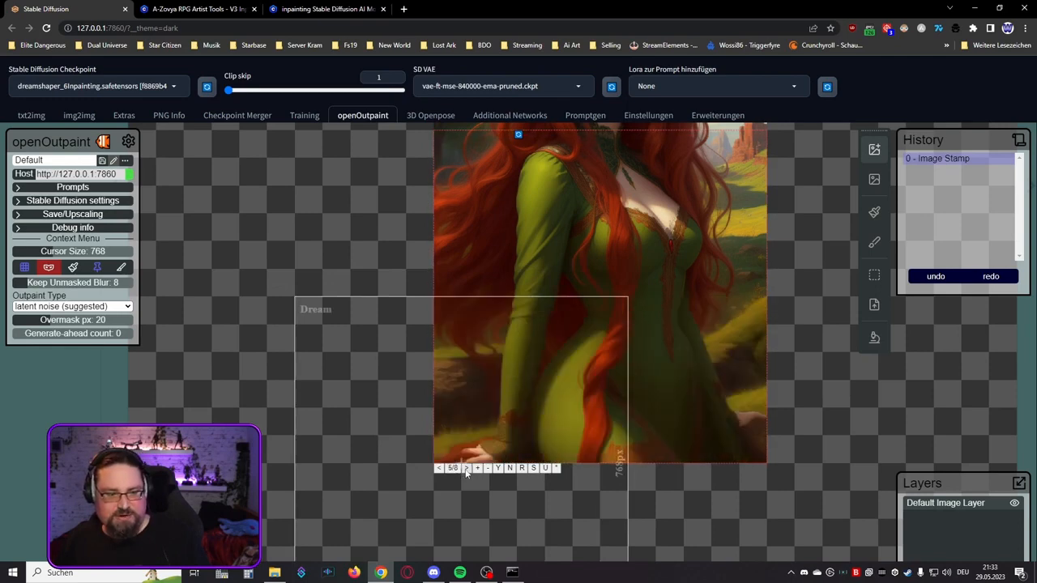
click(466, 470)
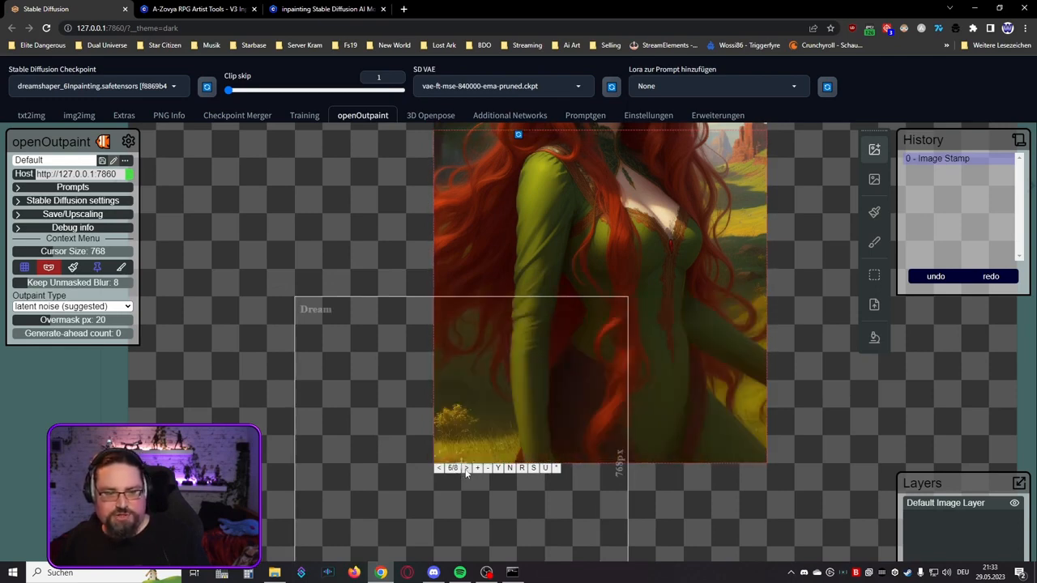
click(465, 470)
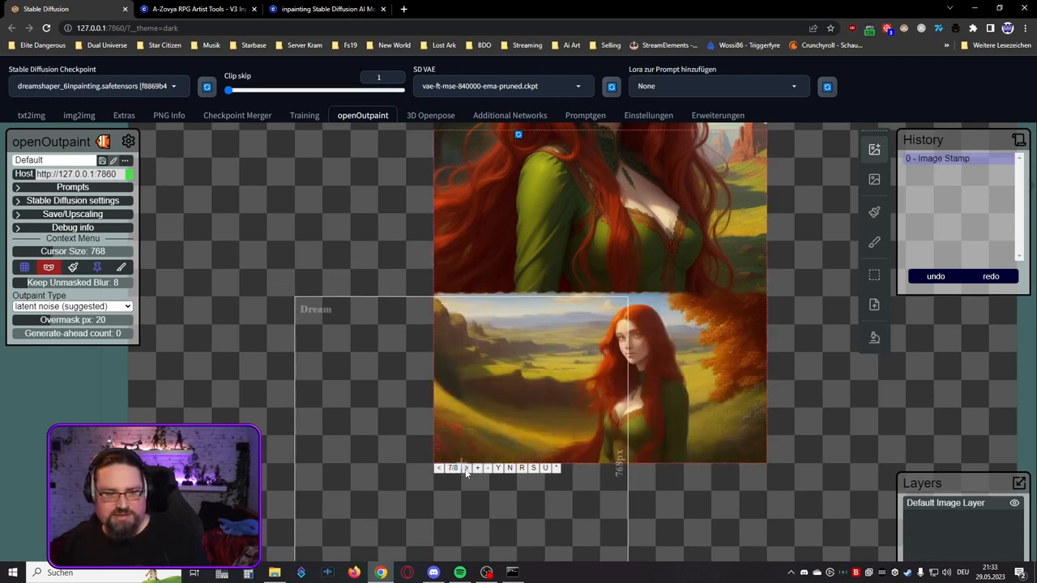
click(465, 470)
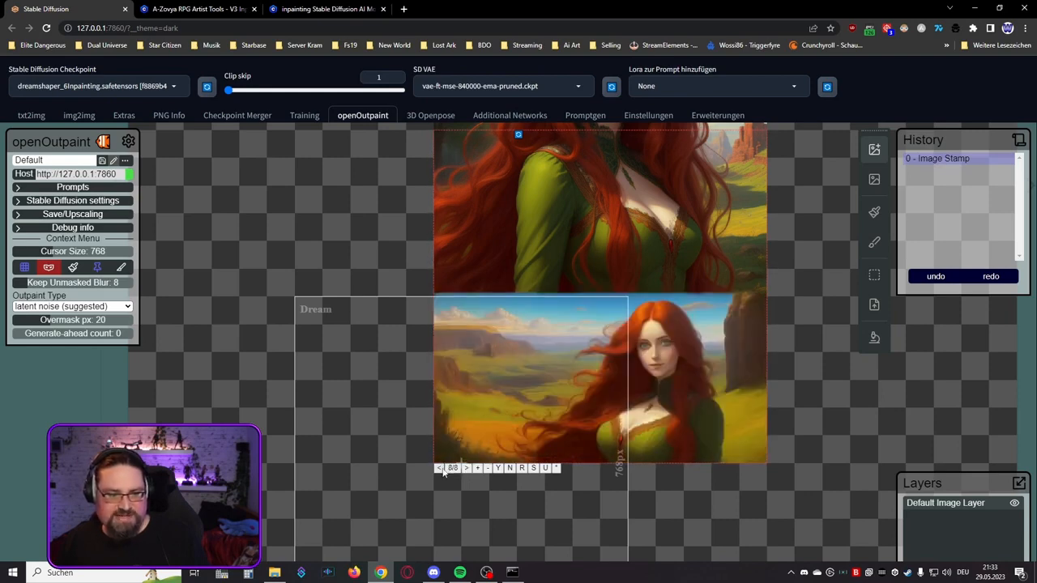
click(443, 470)
click(442, 470)
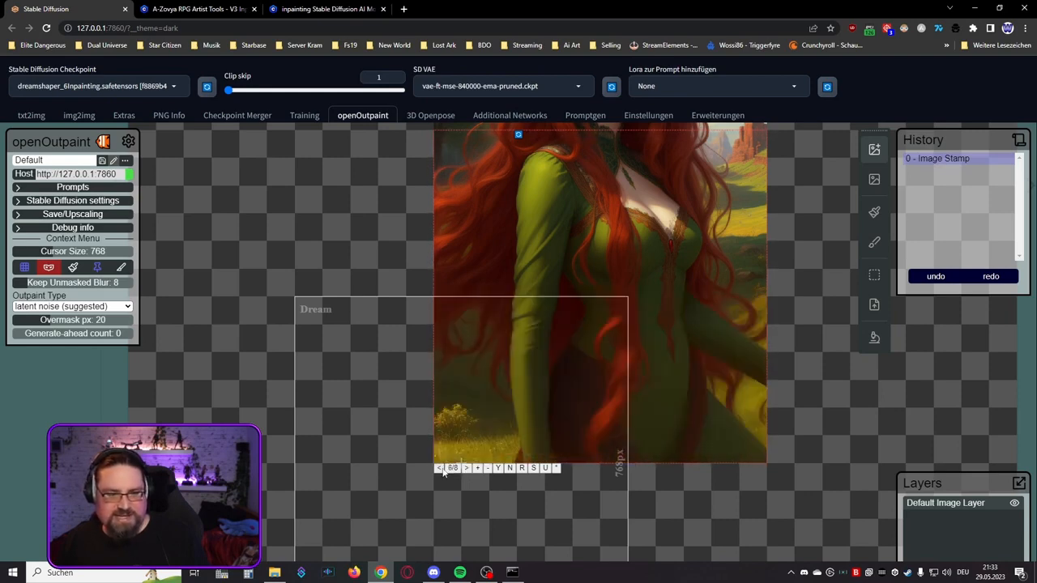
click(441, 470)
click(441, 470)
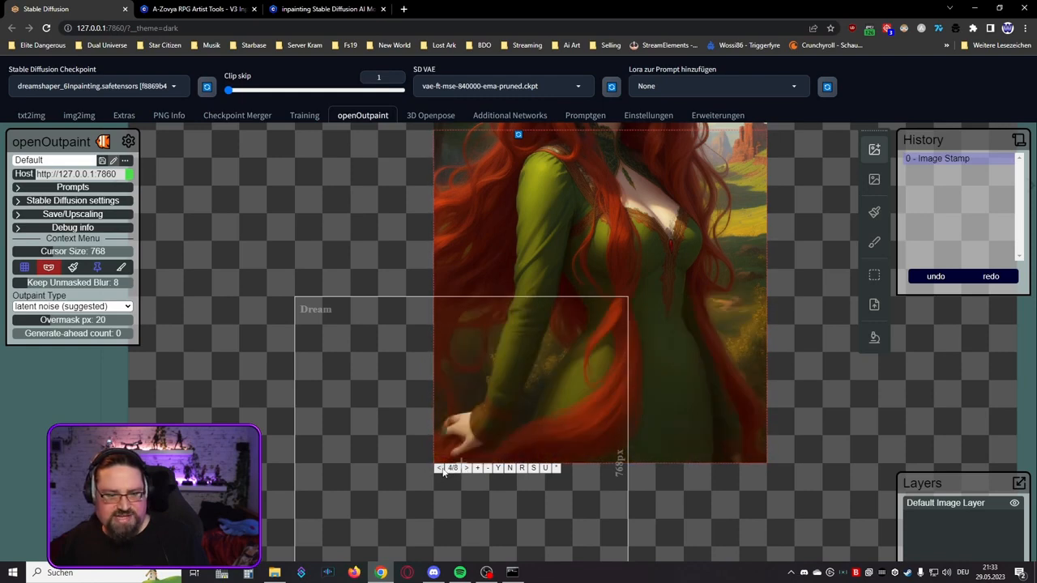
click(466, 468)
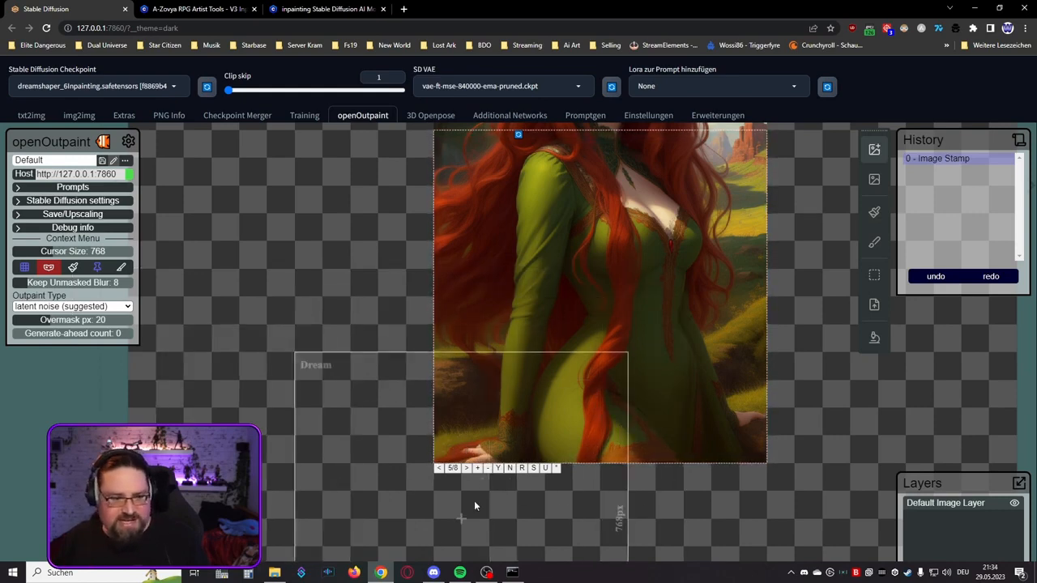
click(497, 468)
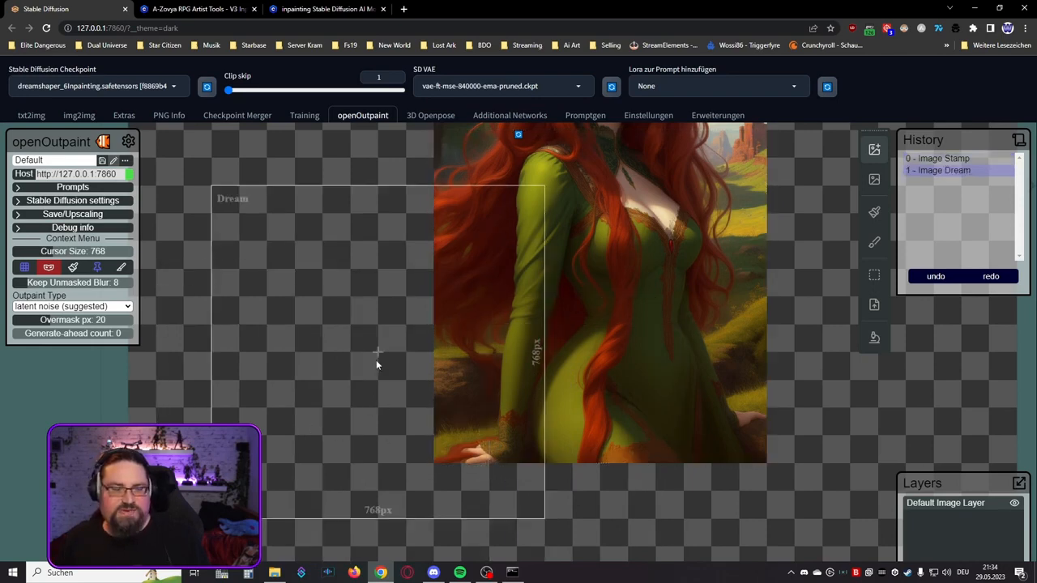
Step: Bring the whole extended portrait into view and set the Dream cursor size to 512 px
scroll(383, 308, down, 1)
scroll(377, 310, down, 3)
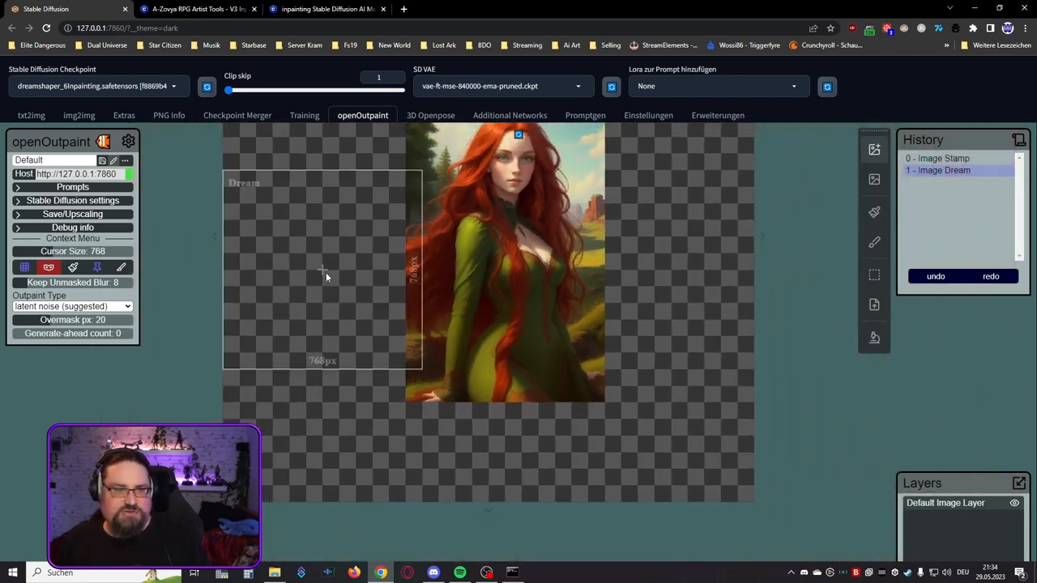
drag(300, 270, 302, 339)
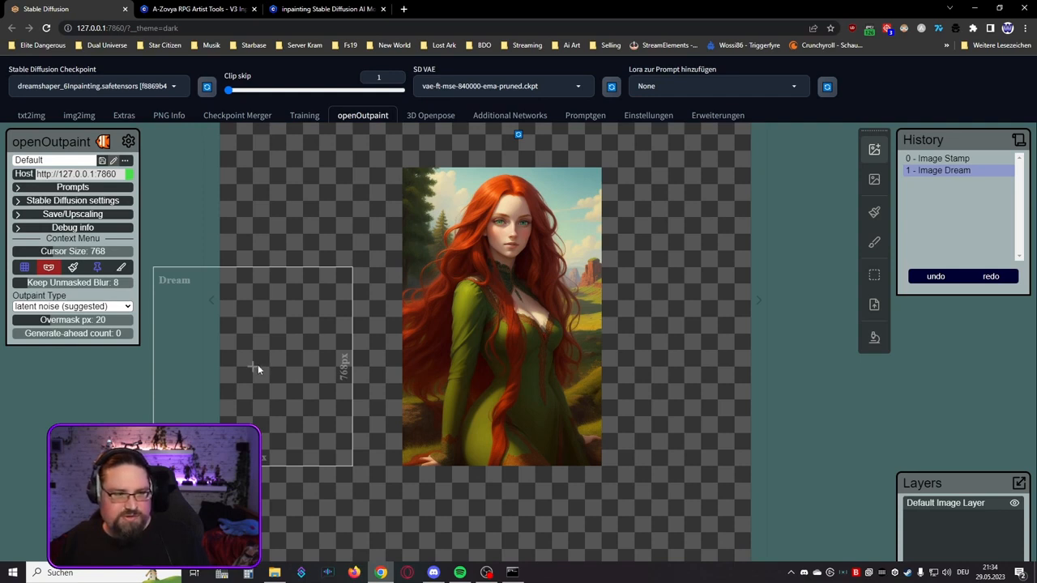
scroll(261, 366, down, 1)
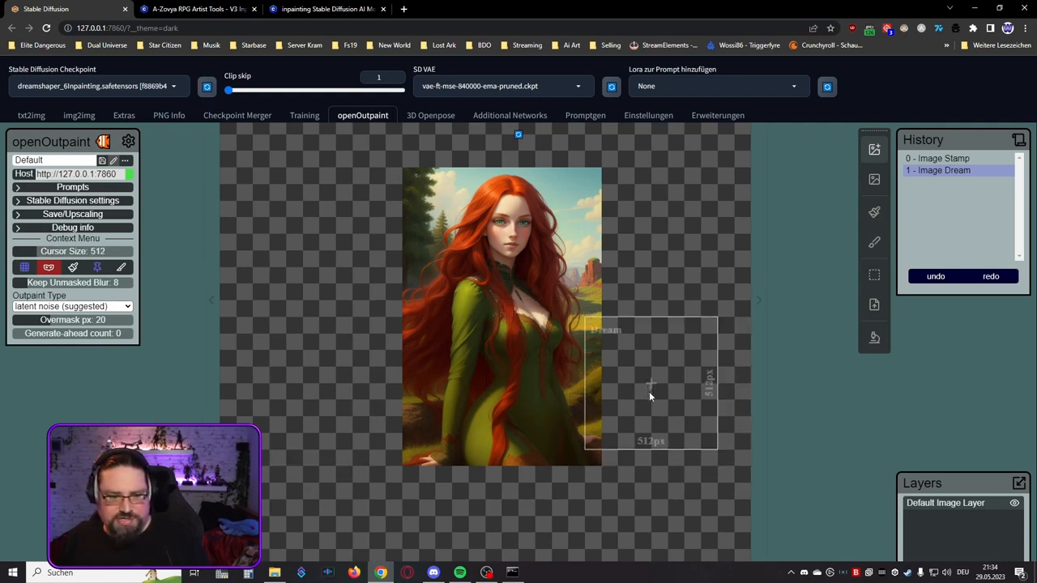
scroll(649, 392, down, 1)
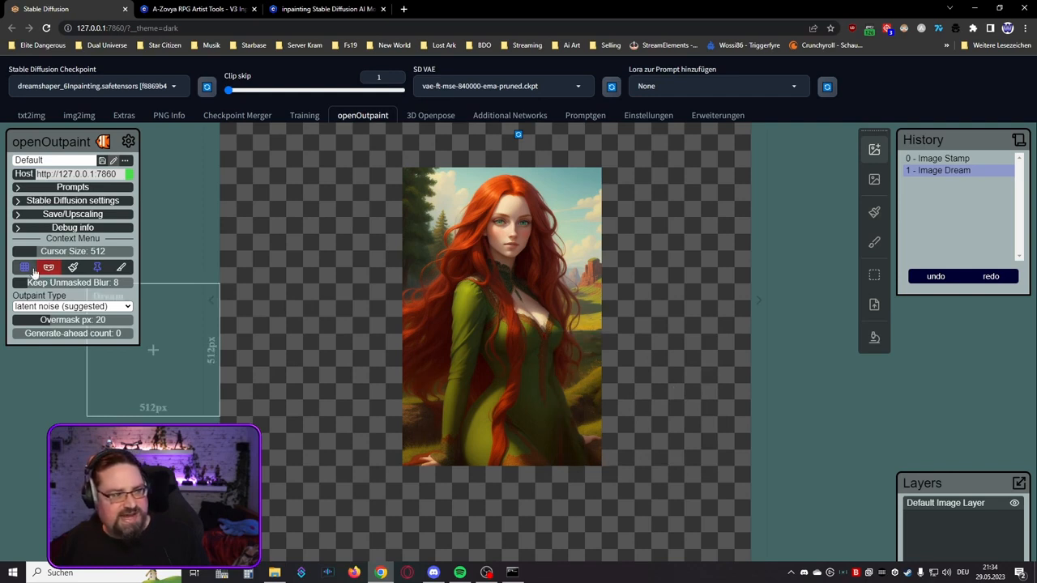
Step: Generate a 512 × 512 px dream across the portrait's lower right edge, and discard its variations after browsing them
click(613, 404)
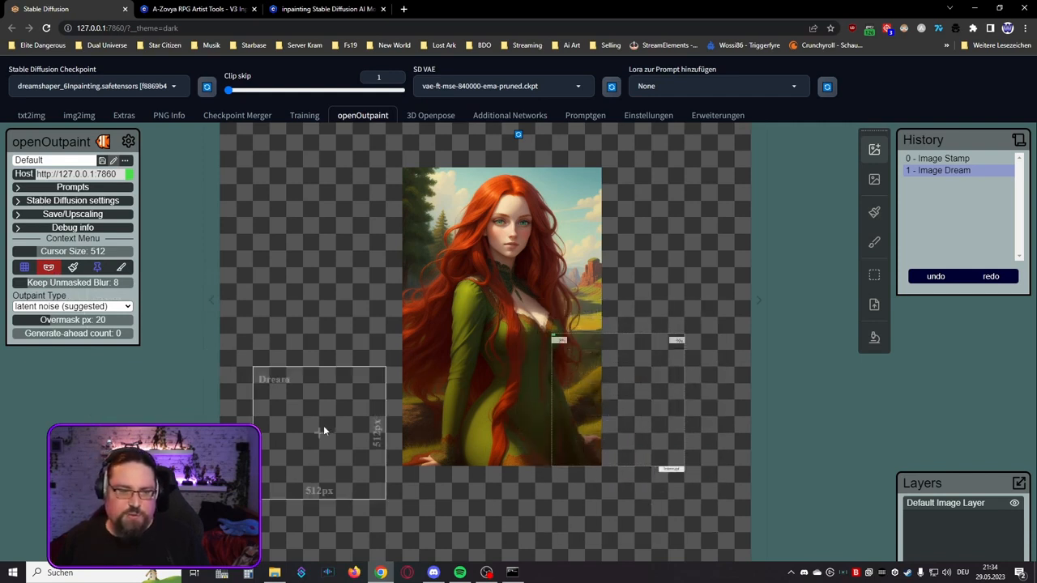
scroll(323, 426, up, 4)
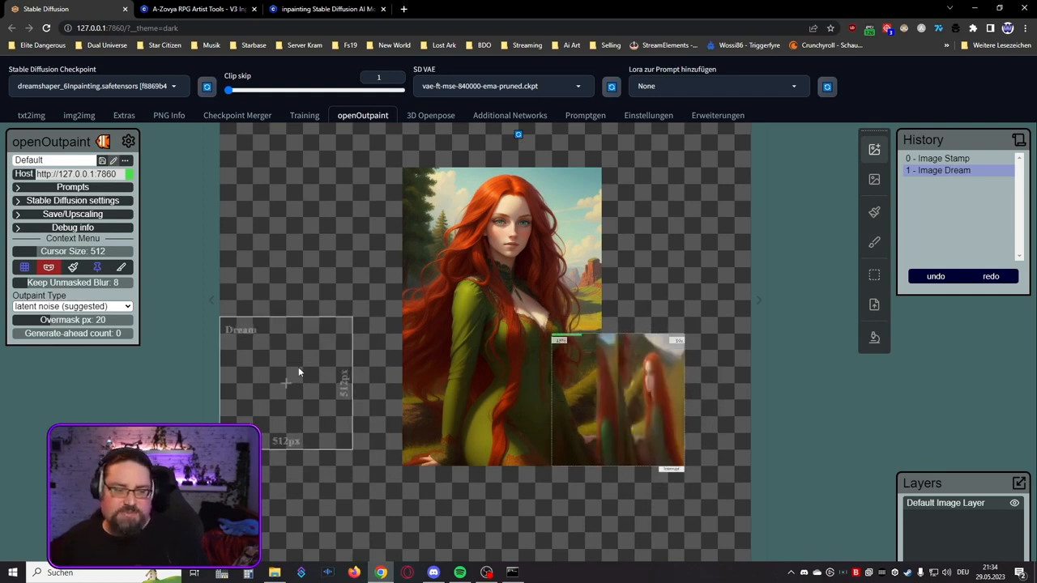
scroll(328, 346, up, 1)
scroll(329, 349, down, 2)
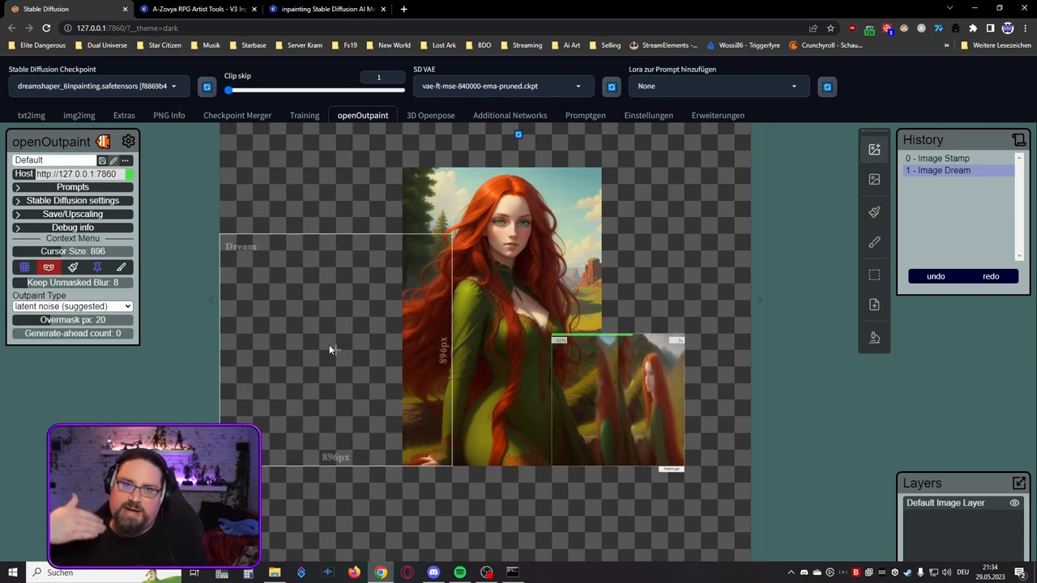
scroll(350, 324, down, 2)
scroll(332, 320, down, 1)
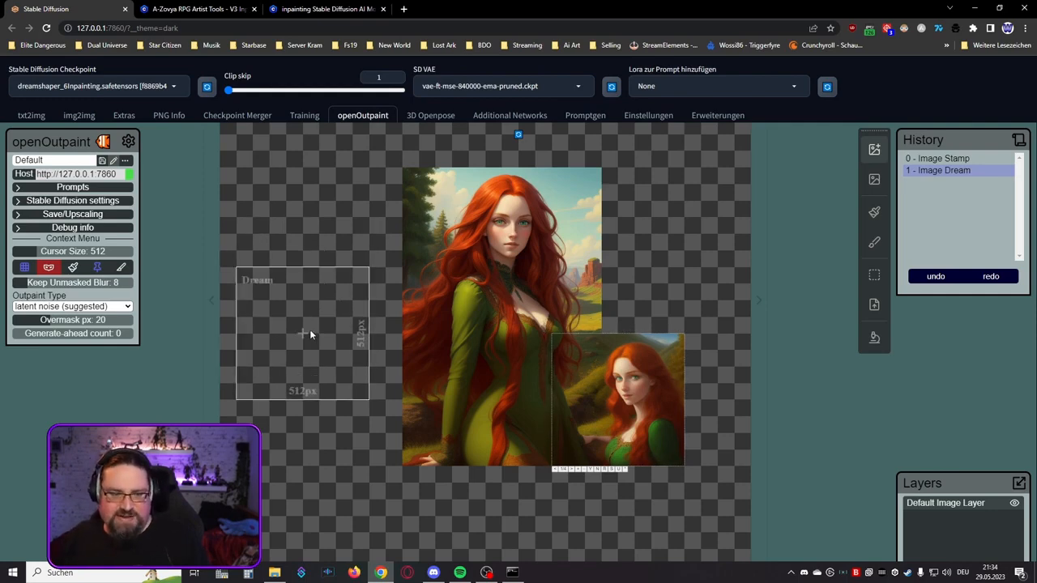
click(572, 470)
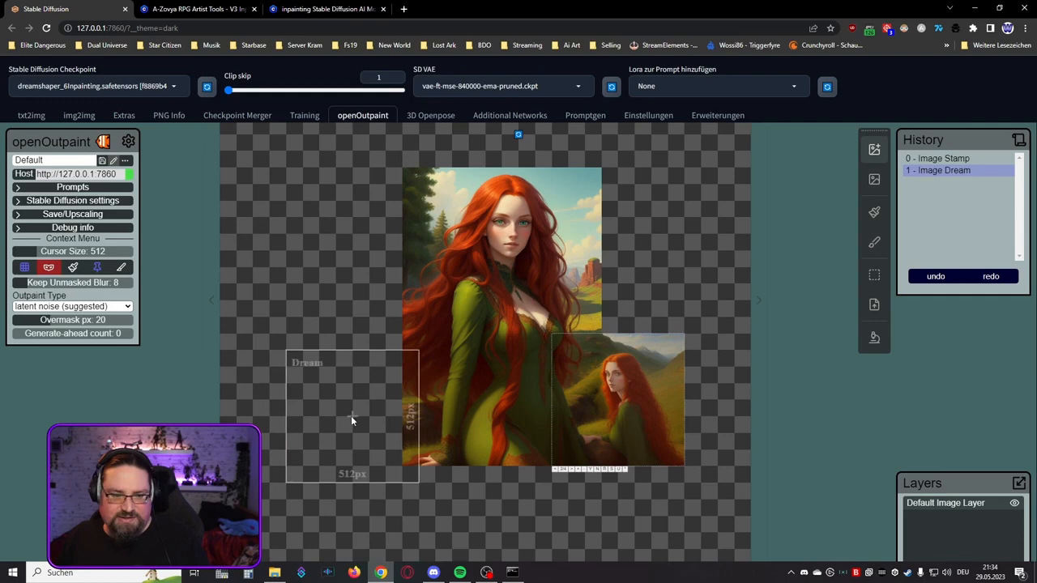
click(572, 469)
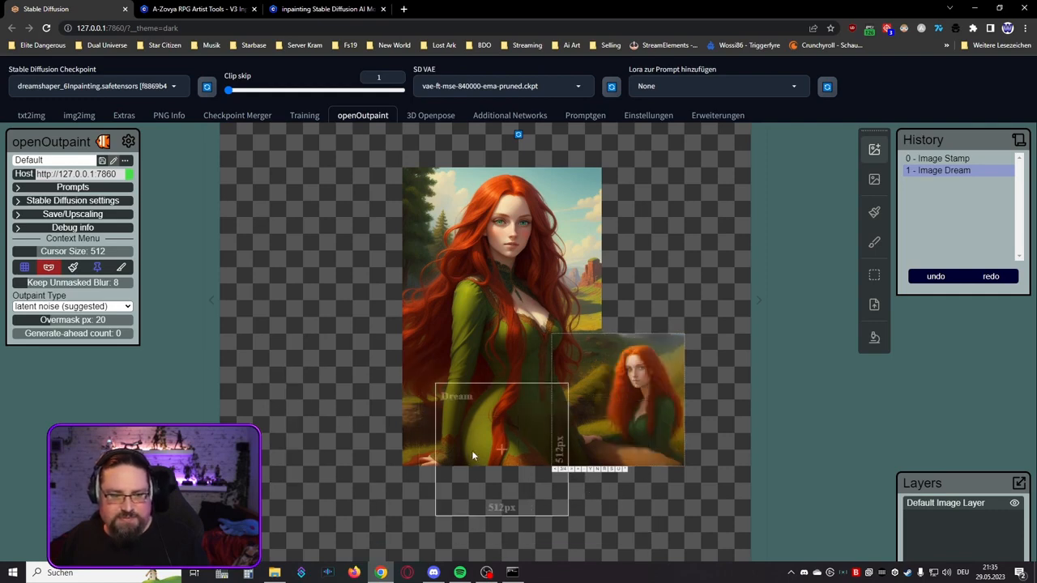
click(572, 470)
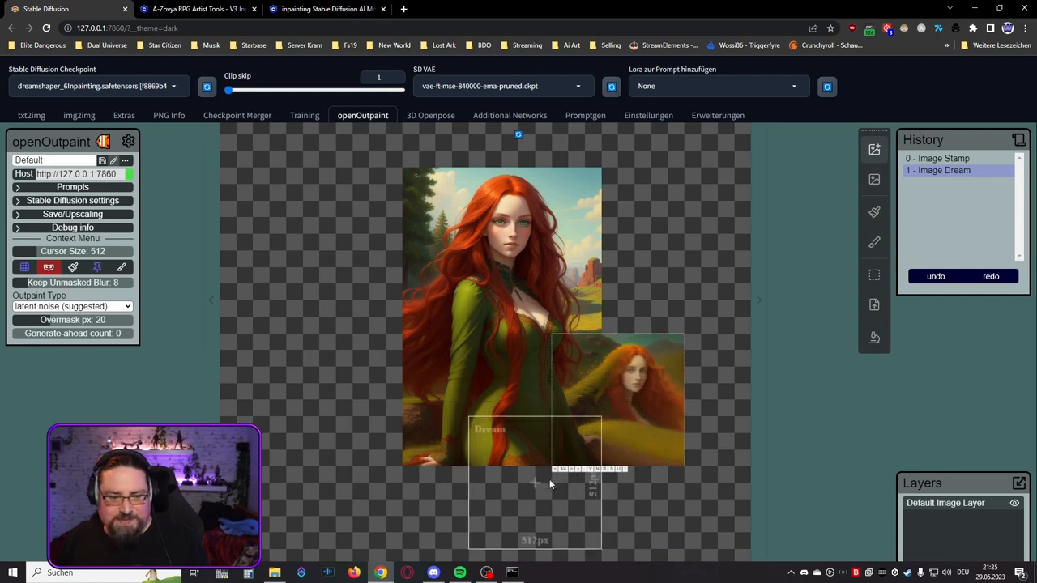
click(597, 470)
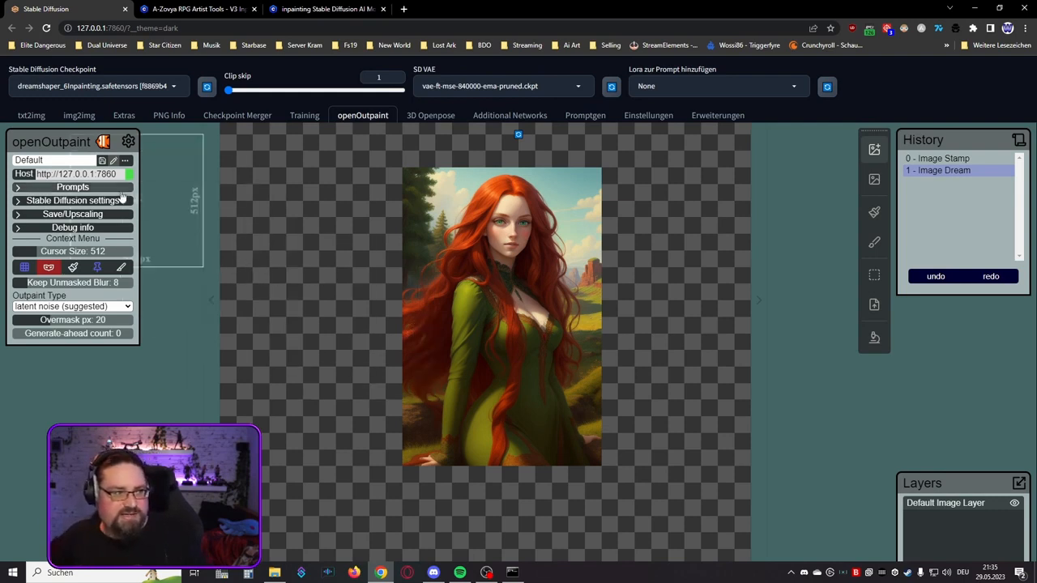
Step: Remove the woman's description and "background is" from the positive prompt so it begins "a digital painting of a colorful landscape"
click(72, 187)
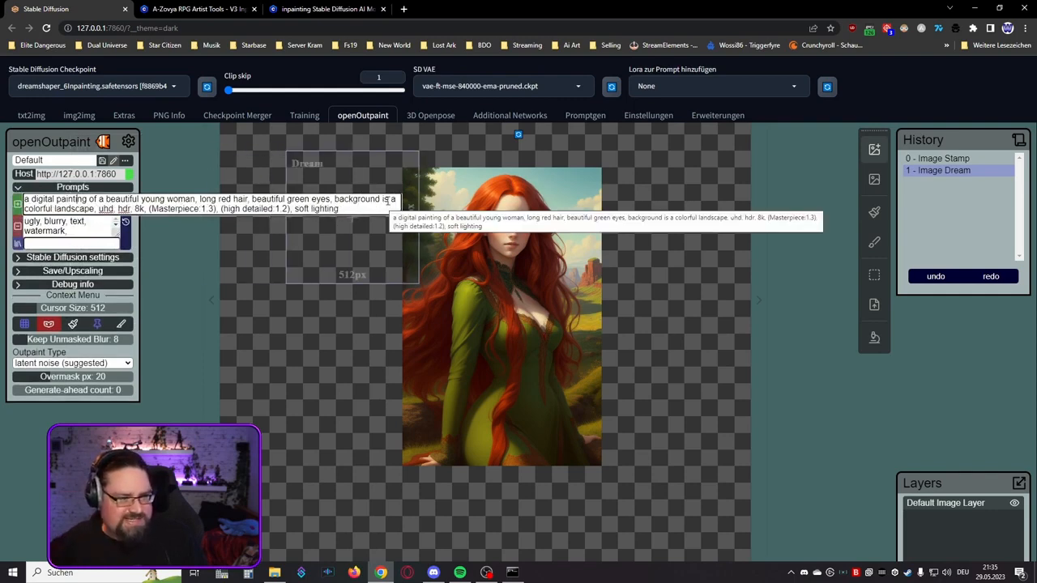
drag(389, 200, 99, 200)
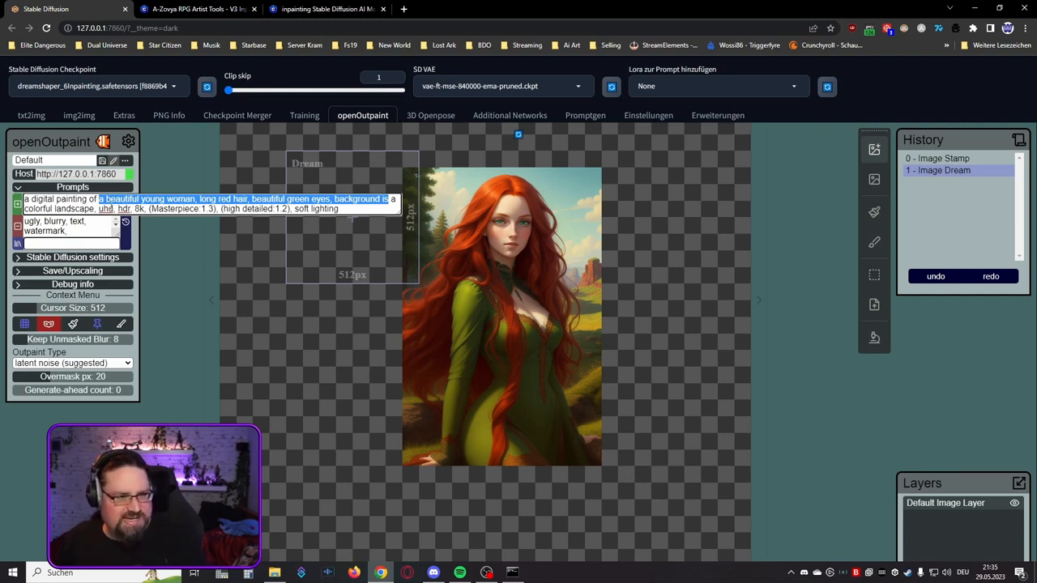
key(BackSpace)
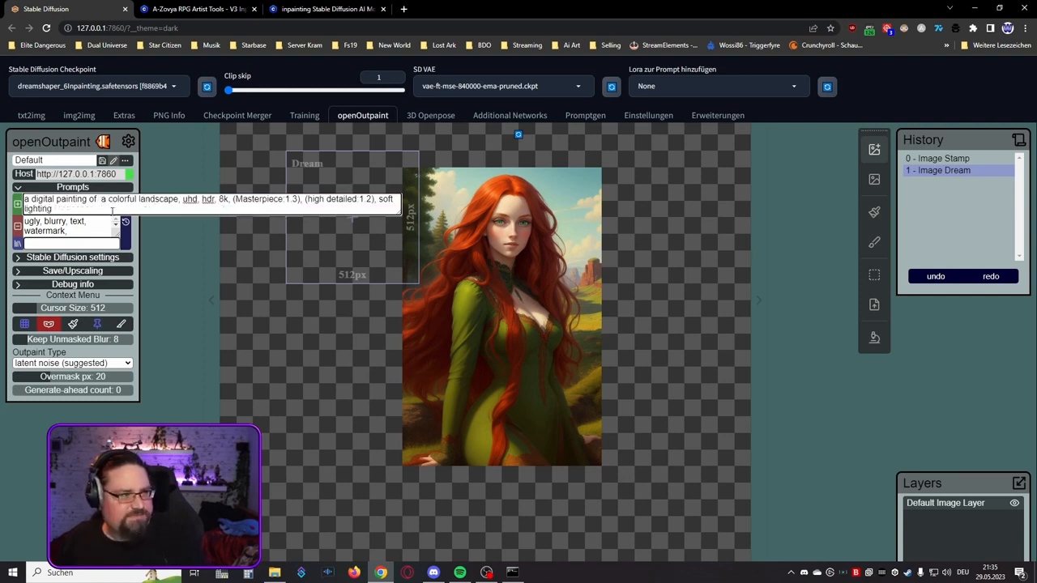
key(BackSpace)
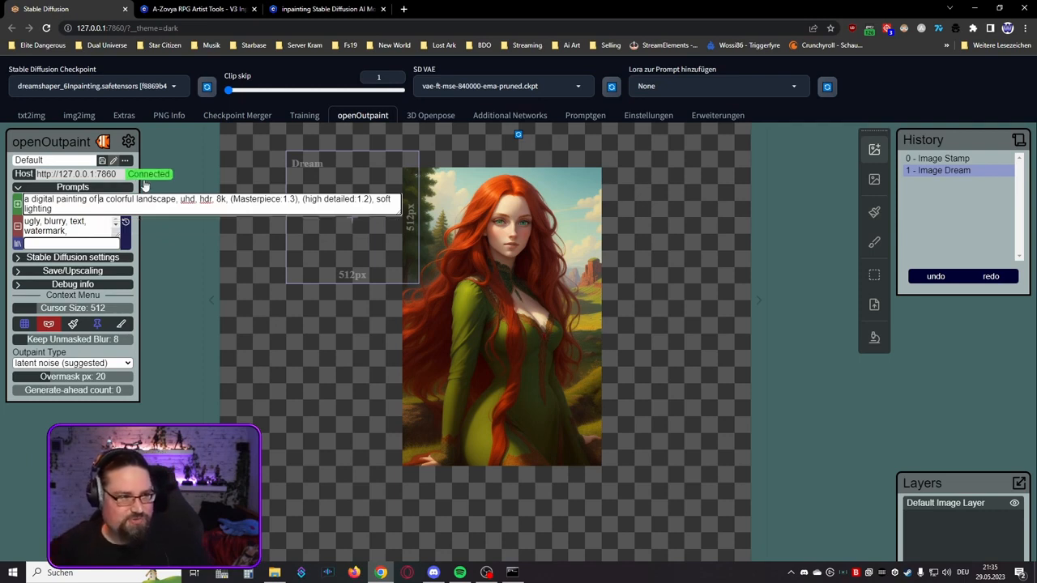
click(73, 187)
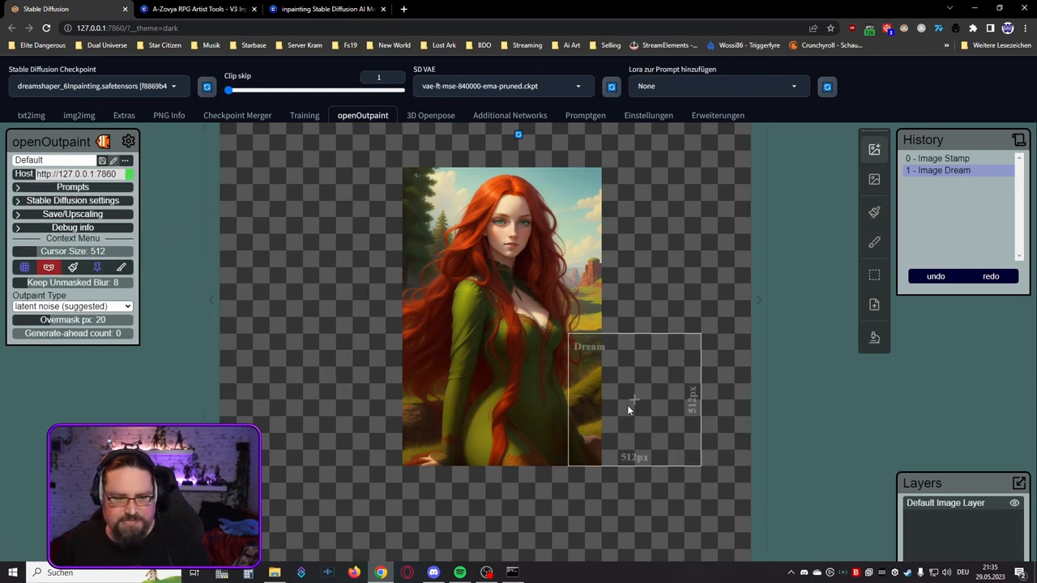
Step: Generate a 512 × 512 px landscape dream over the portrait's lower right edge, compare its variations, and discard them all
click(628, 409)
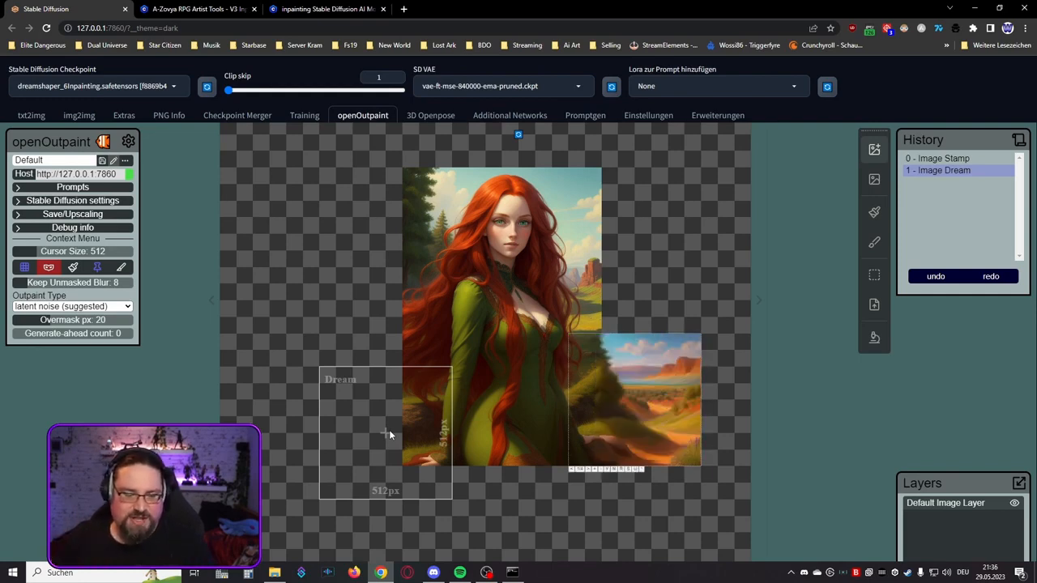
scroll(460, 426, up, 3)
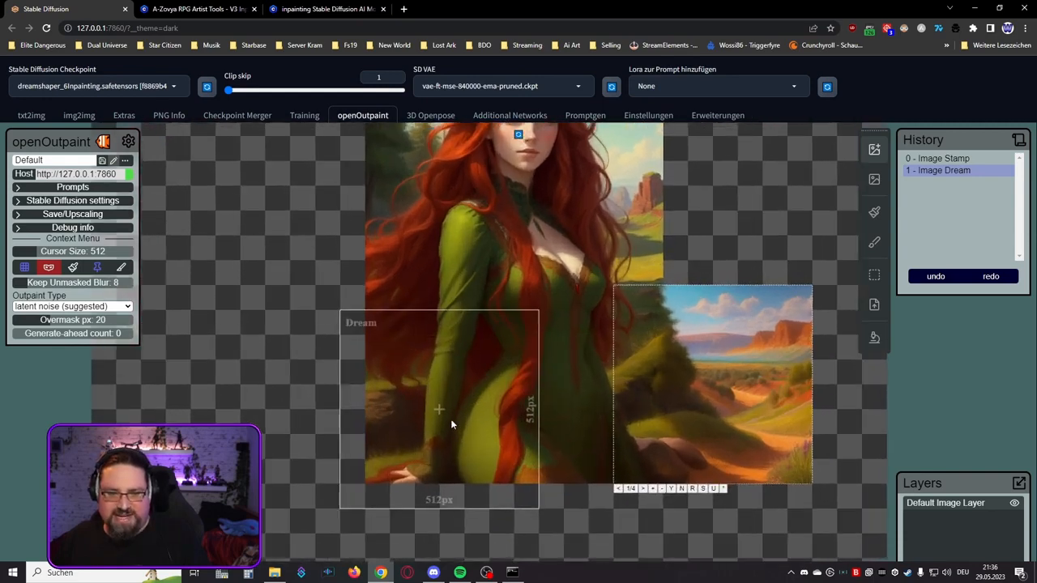
scroll(452, 425, up, 1)
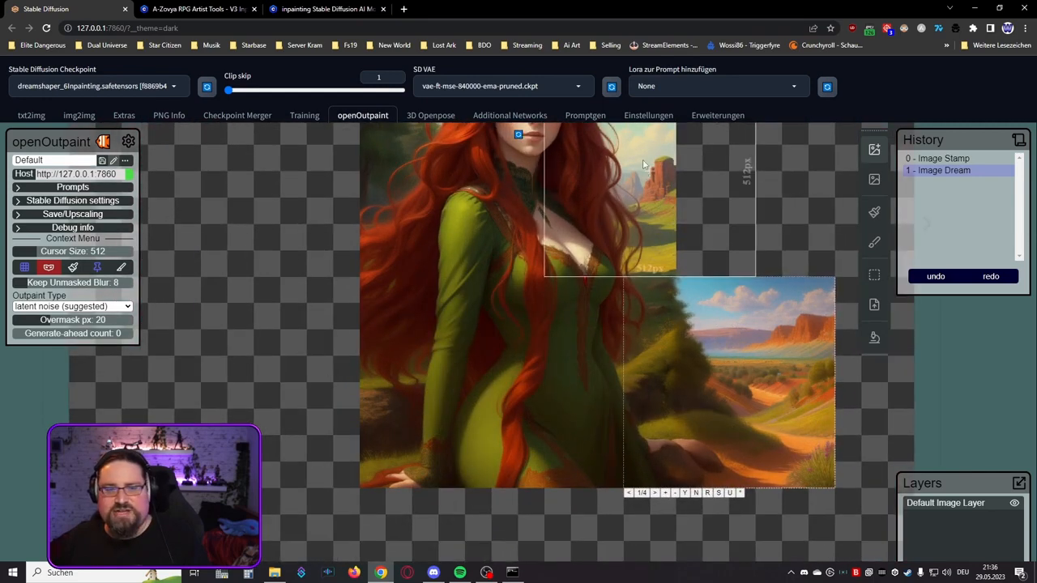
click(655, 493)
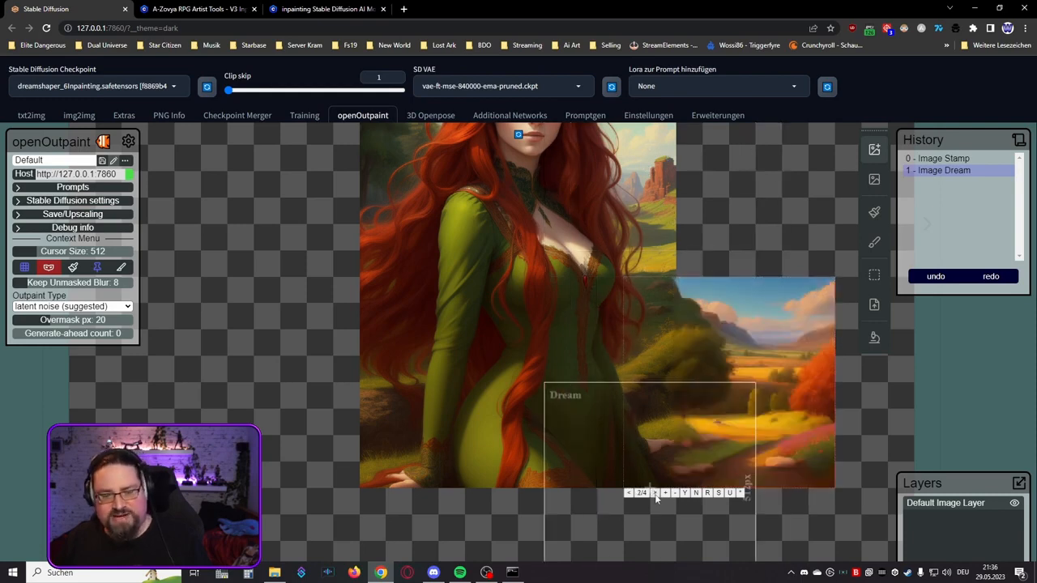
click(655, 492)
click(655, 492)
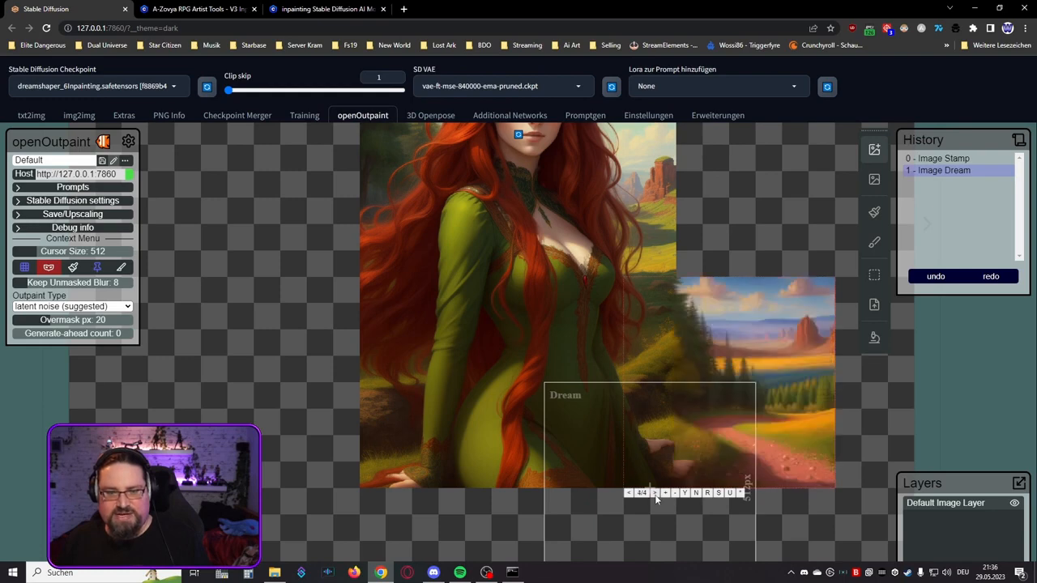
click(655, 493)
click(655, 493)
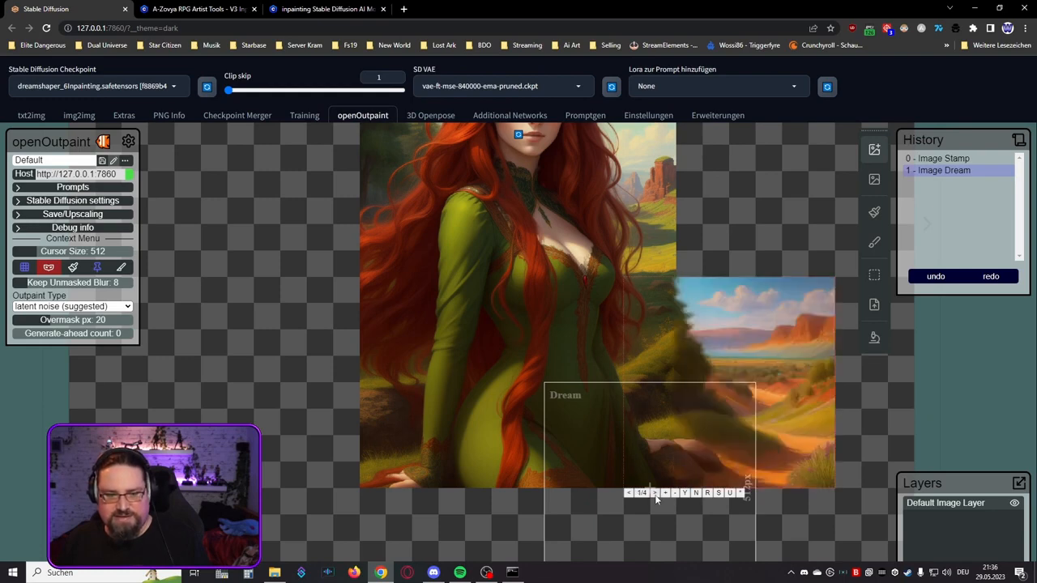
click(654, 492)
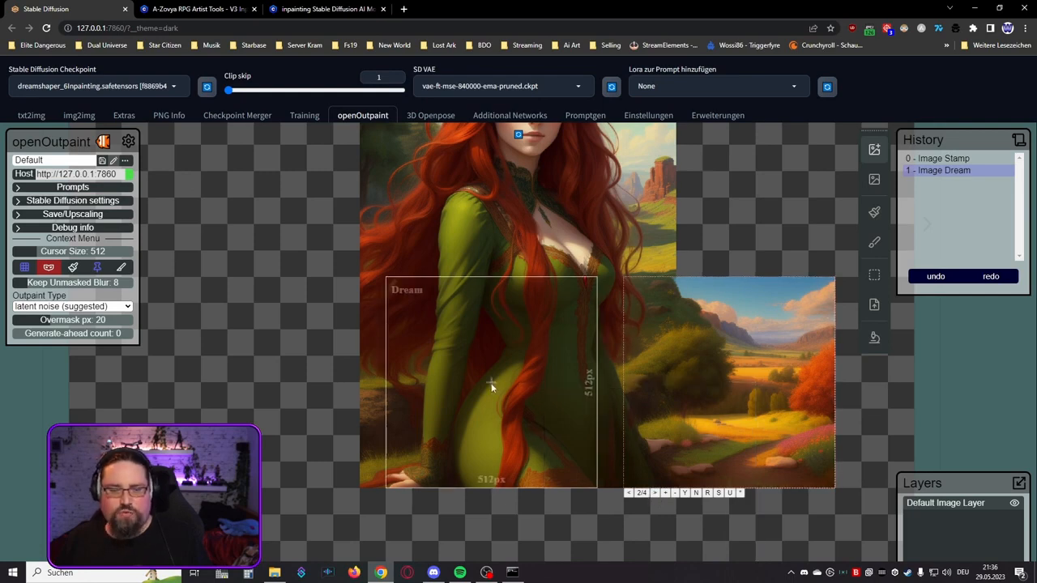
click(696, 492)
Step: Generate a 512 × 512 px dream across the portrait's upper right edge, and accept variation 4 with the pink blossom branches
scroll(718, 355, down, 1)
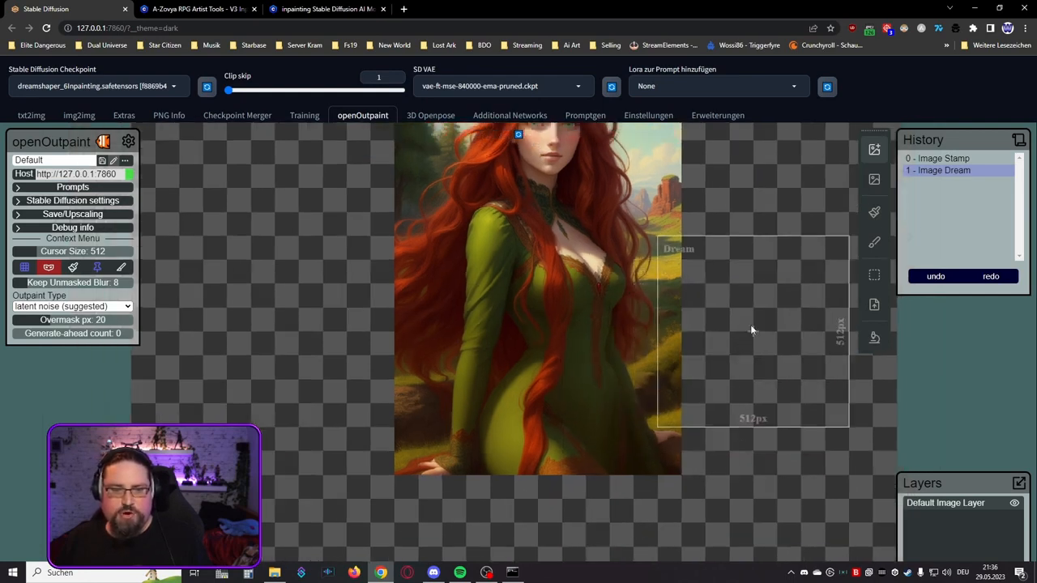
drag(736, 308, 609, 427)
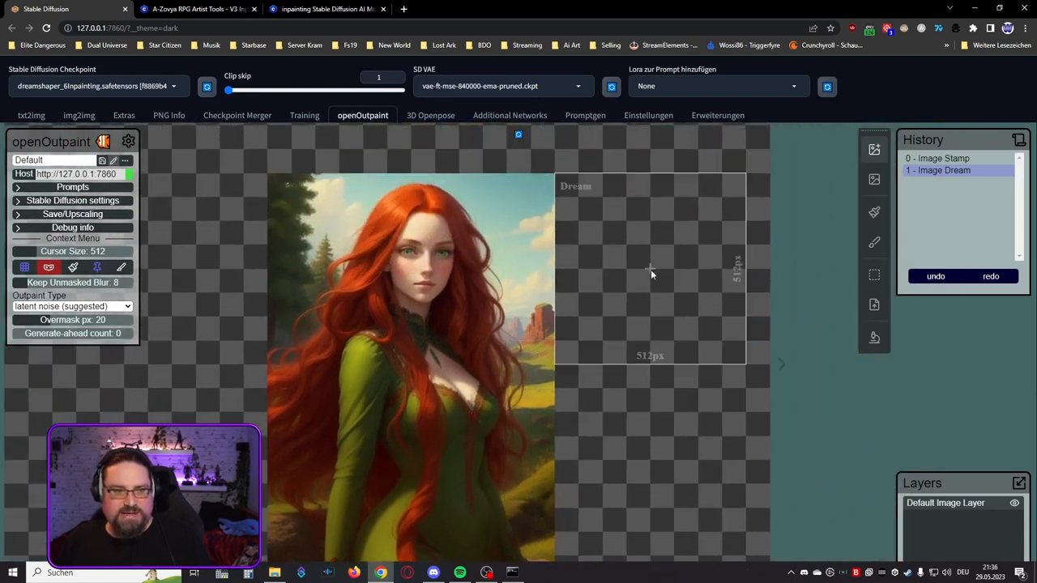
click(582, 271)
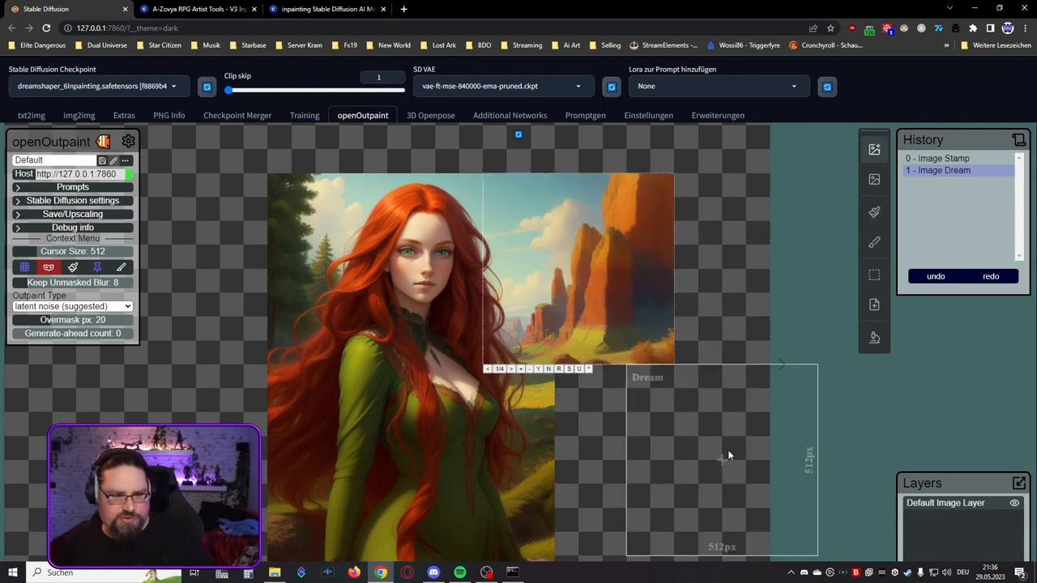
click(511, 369)
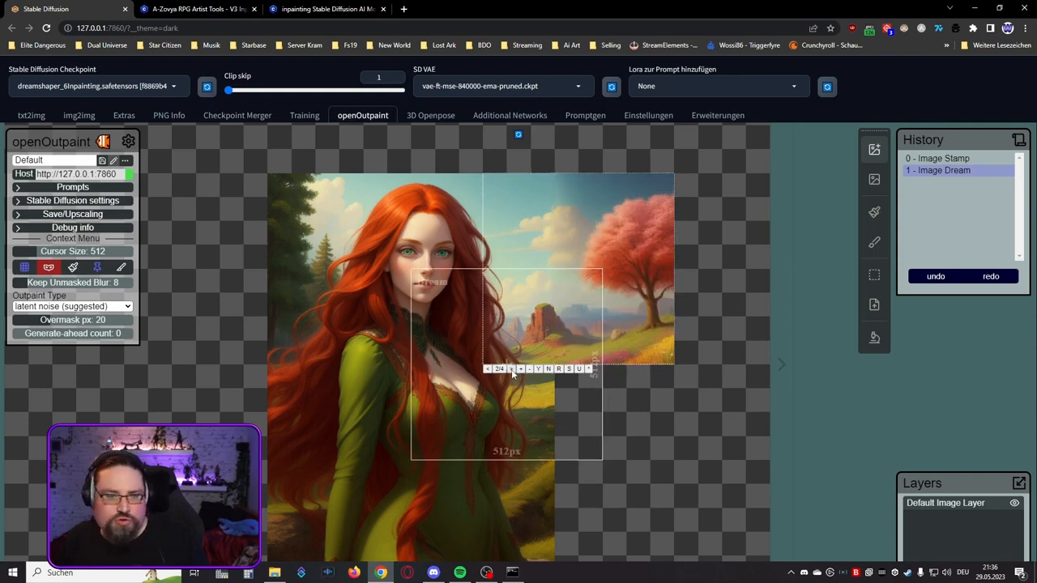
click(511, 370)
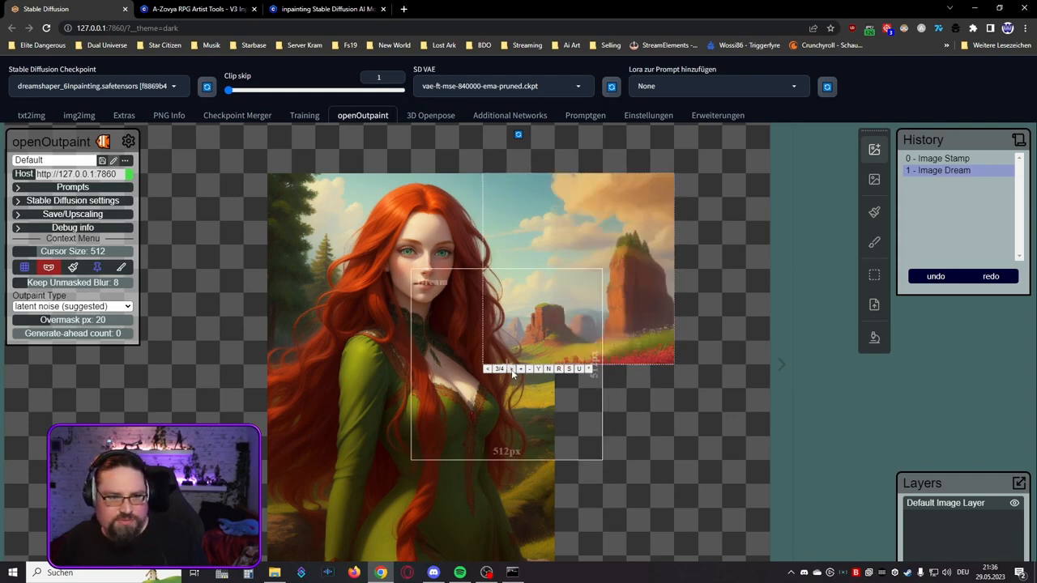
click(511, 369)
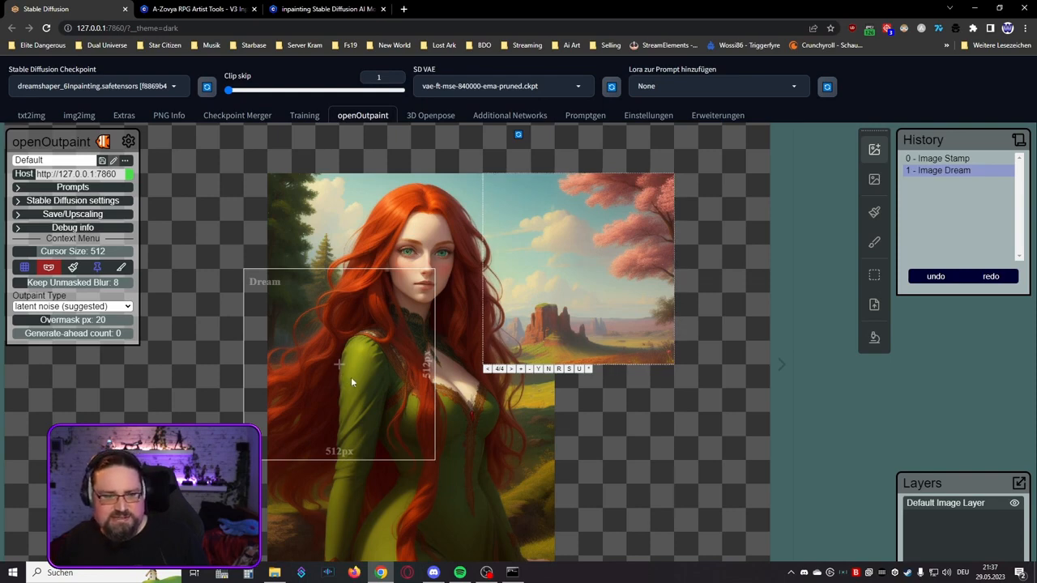
click(538, 370)
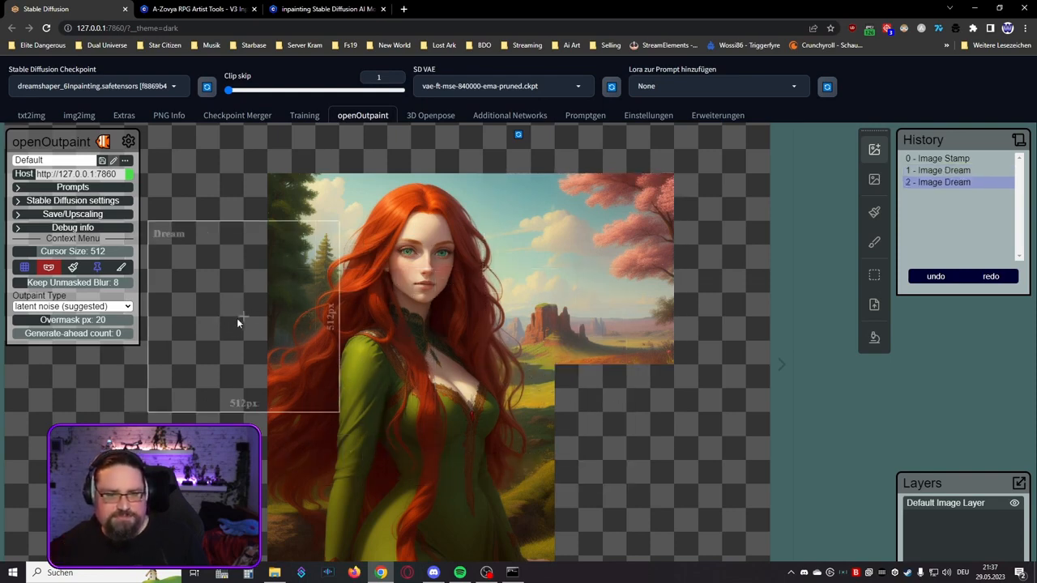
Step: Try rolling the last dream back and forward through the history, and erasing a 512 px area at its right edge, restoring the image each time
click(946, 172)
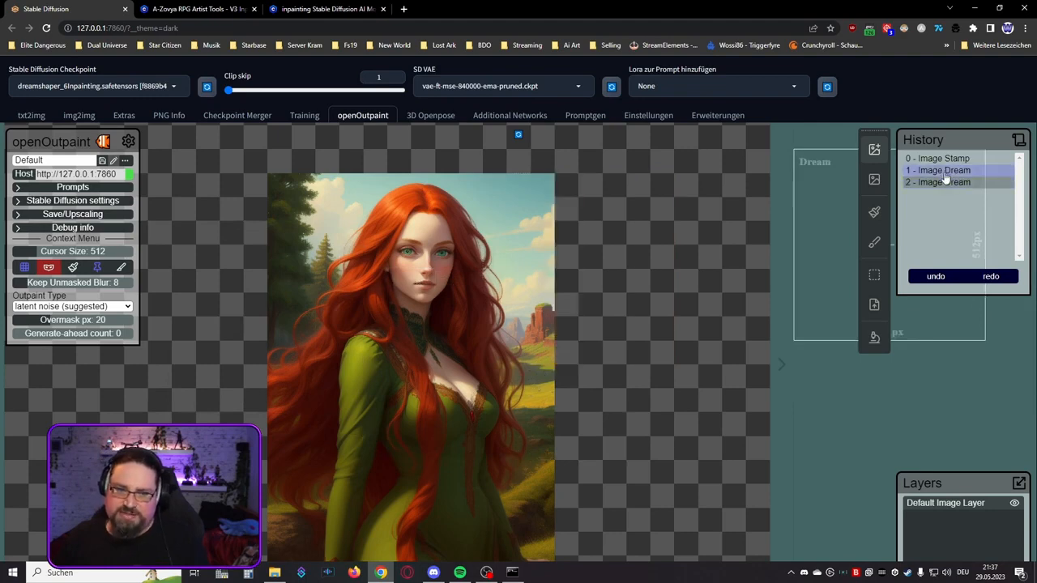
click(943, 182)
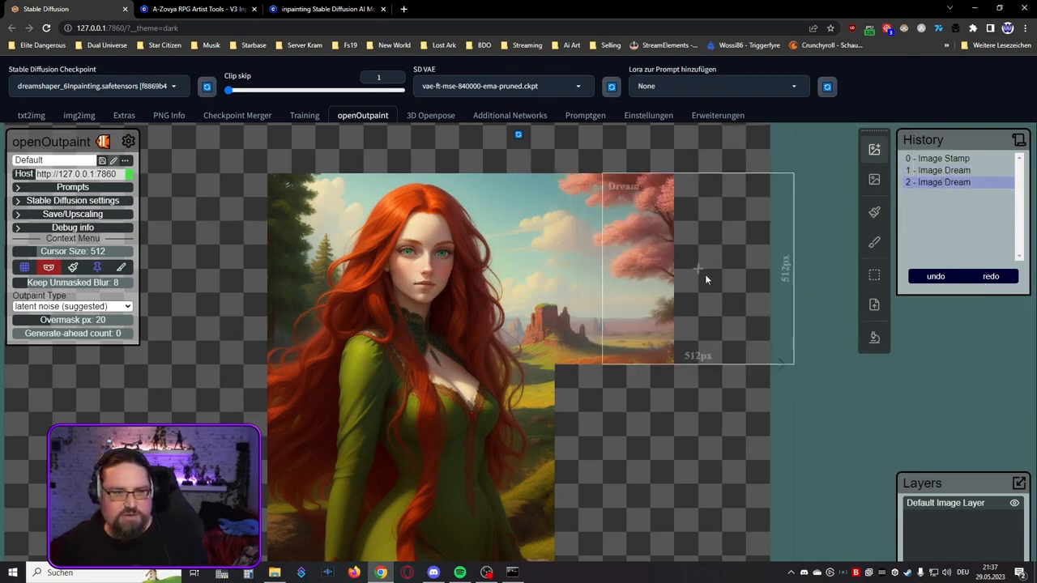
right_click(725, 276)
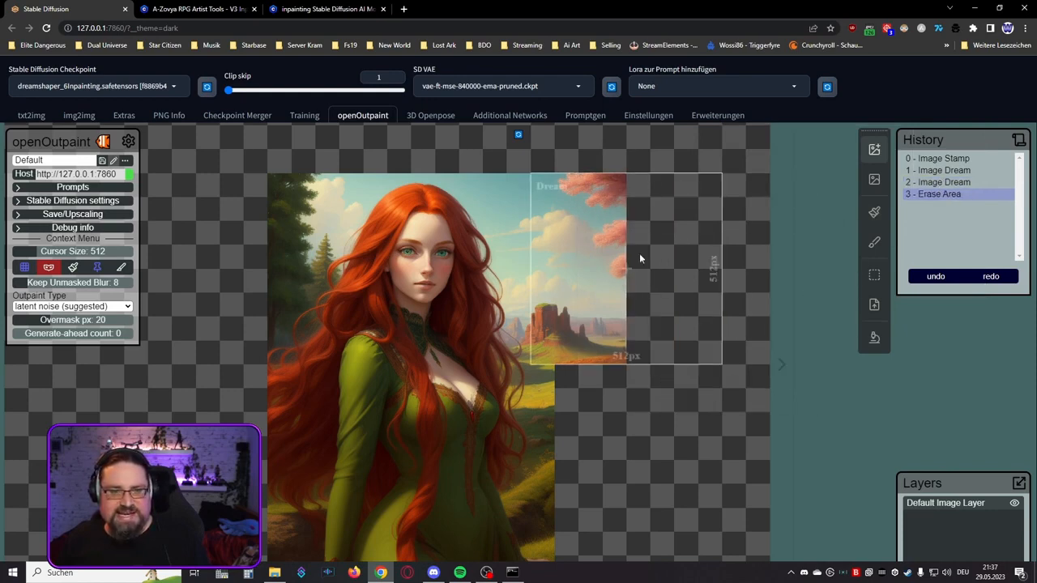
click(940, 277)
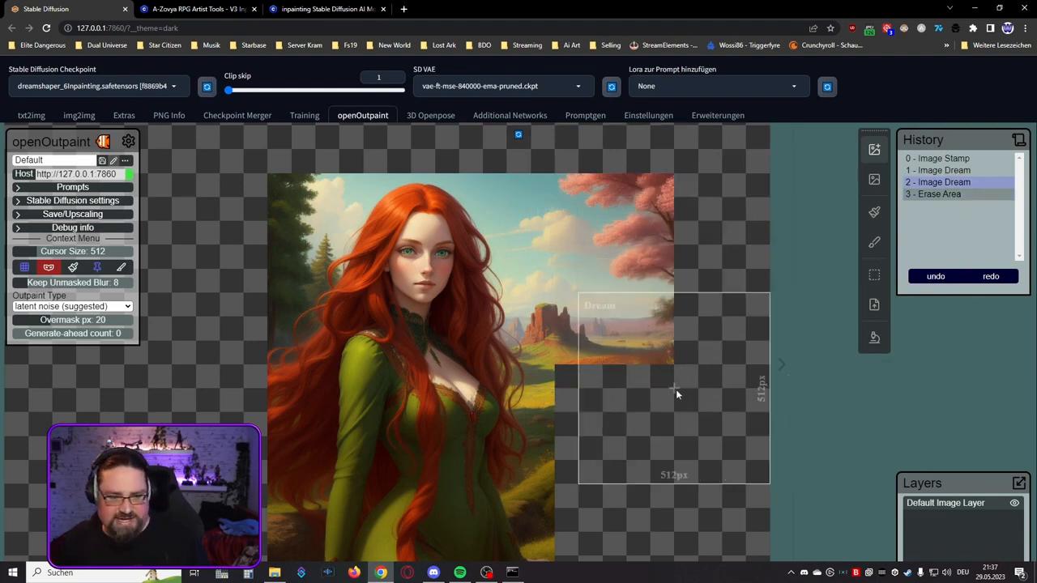
Step: Generate a 512 × 512 px dream over the middle right edge, below the rock formation, and accept variation 4 with the path
drag(670, 436, 660, 299)
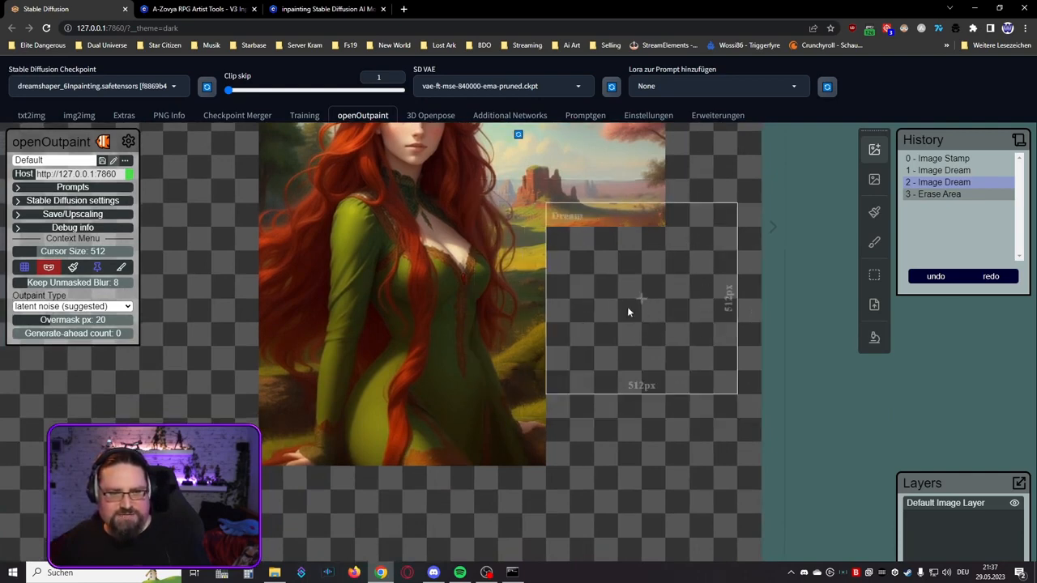
click(571, 273)
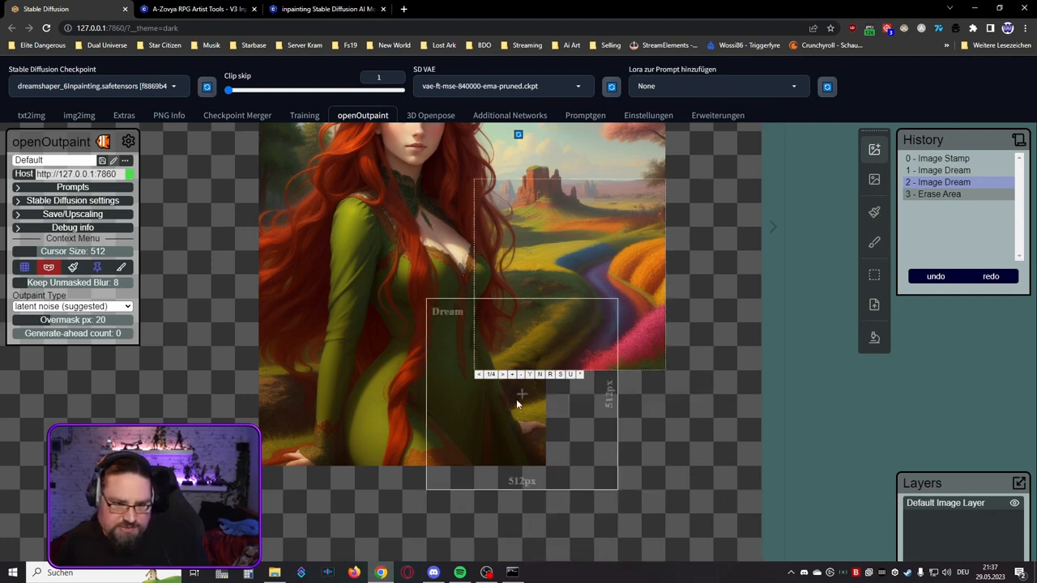
click(503, 376)
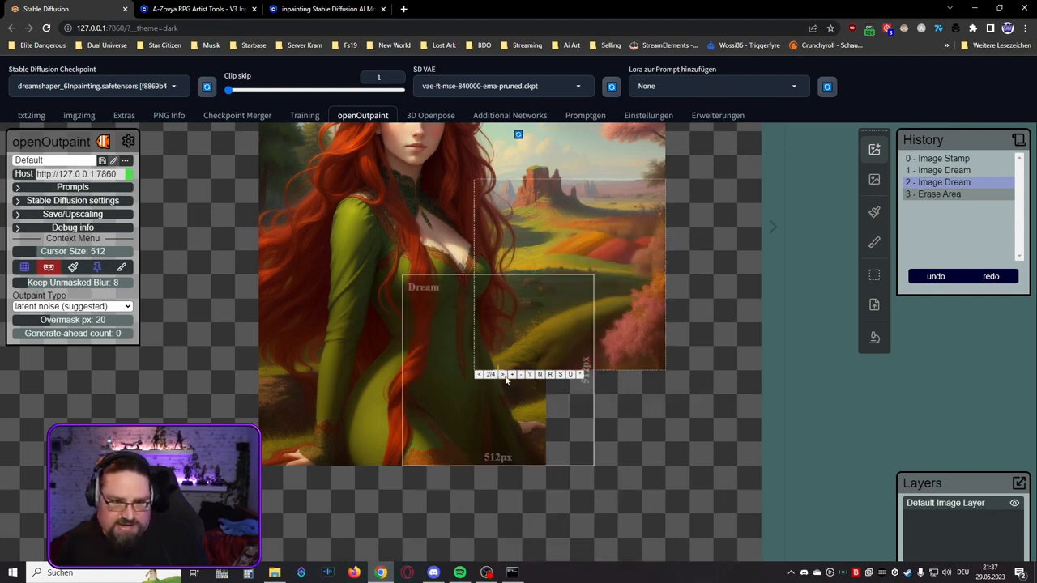
click(503, 376)
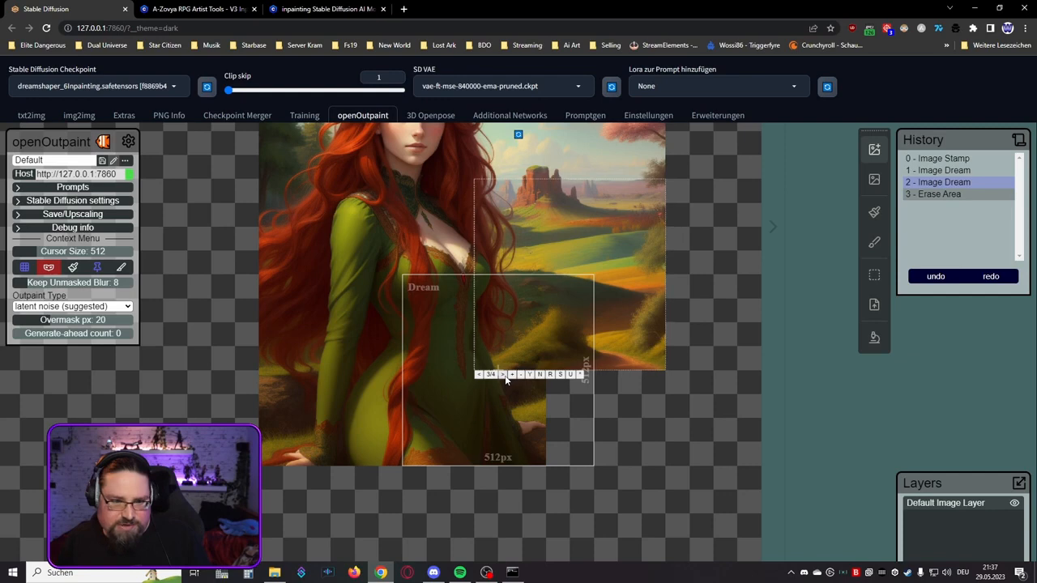
click(503, 375)
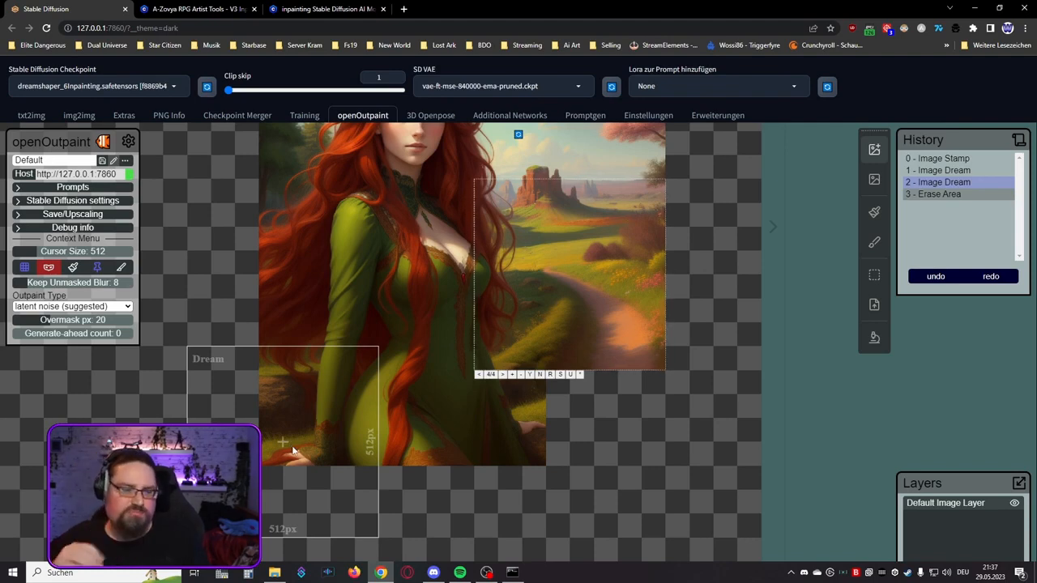
click(530, 374)
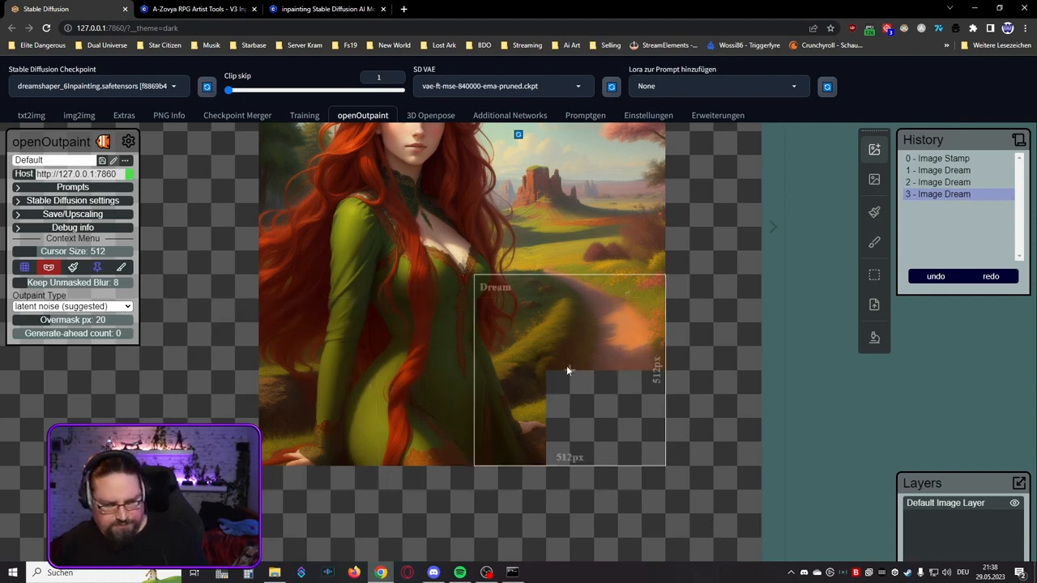
Step: Generate a 512 × 512 px dream over the empty lower right corner beside the dress, and compare its variations
click(567, 368)
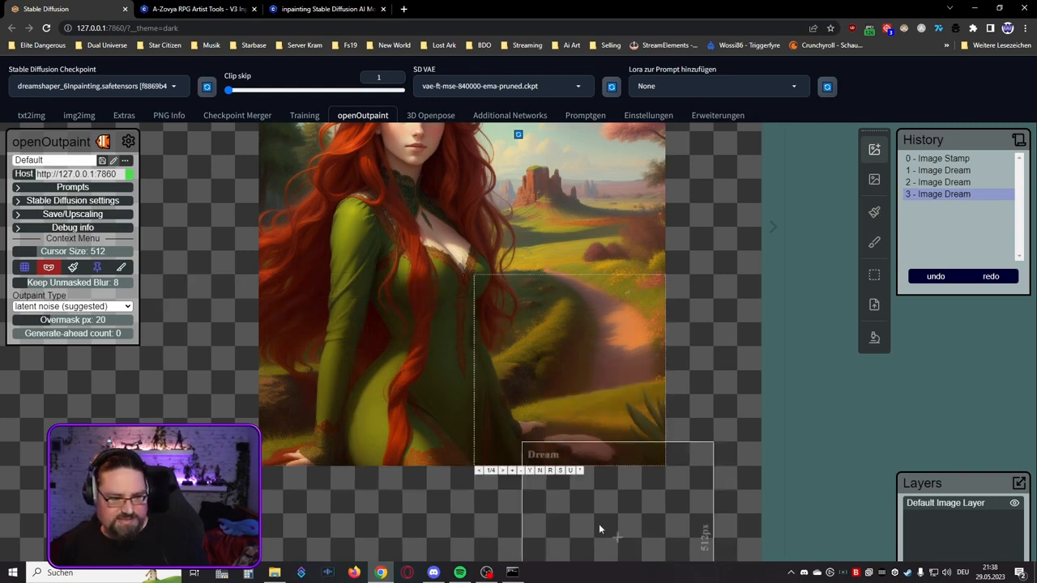
click(502, 470)
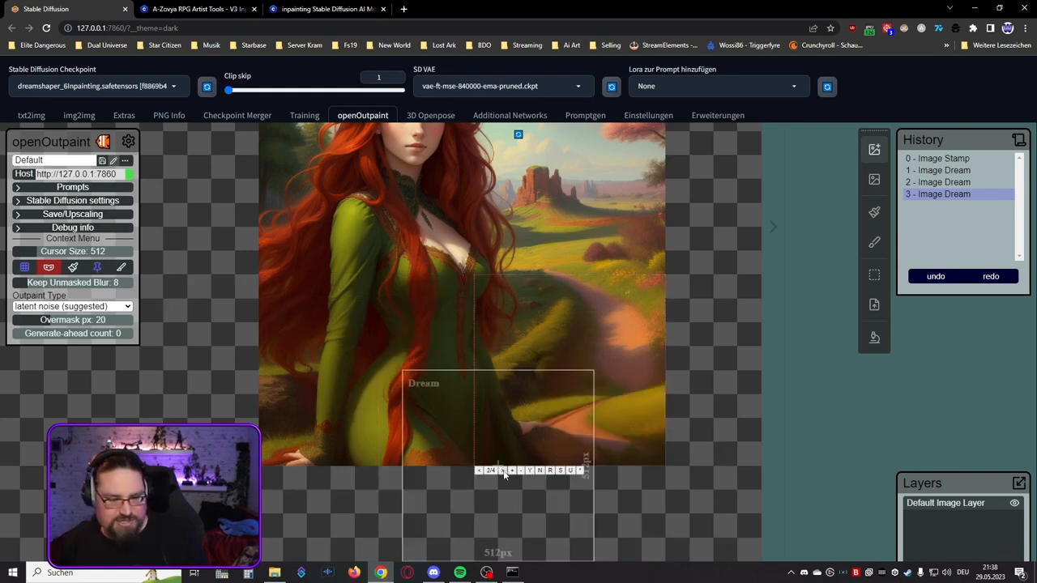
click(502, 471)
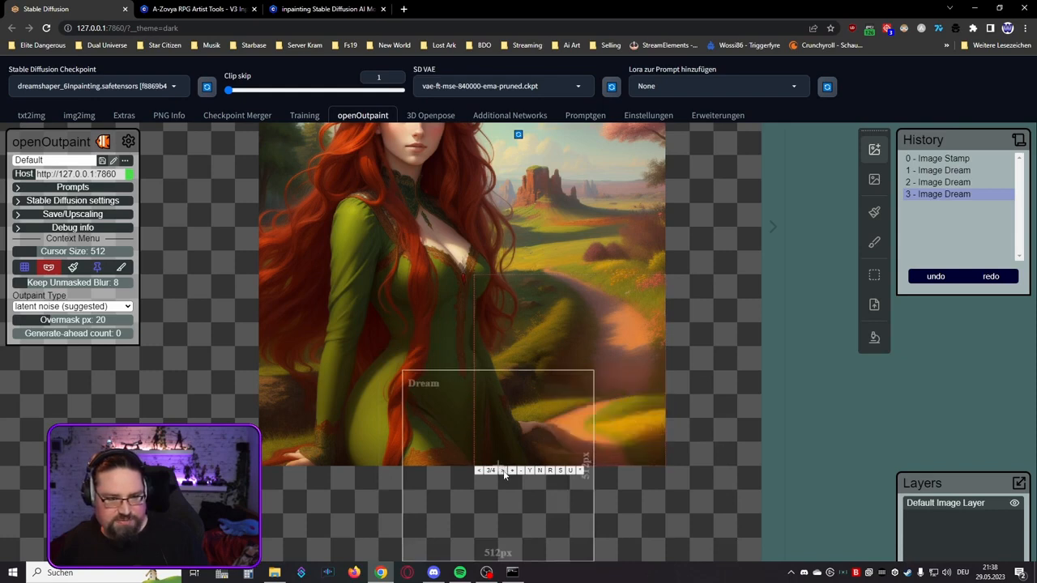
click(502, 471)
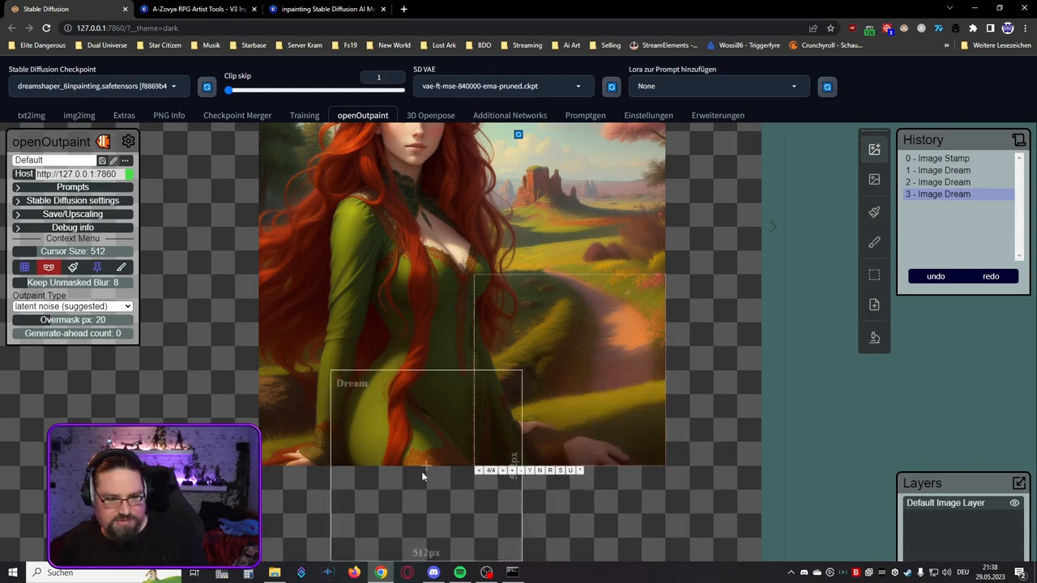
click(502, 471)
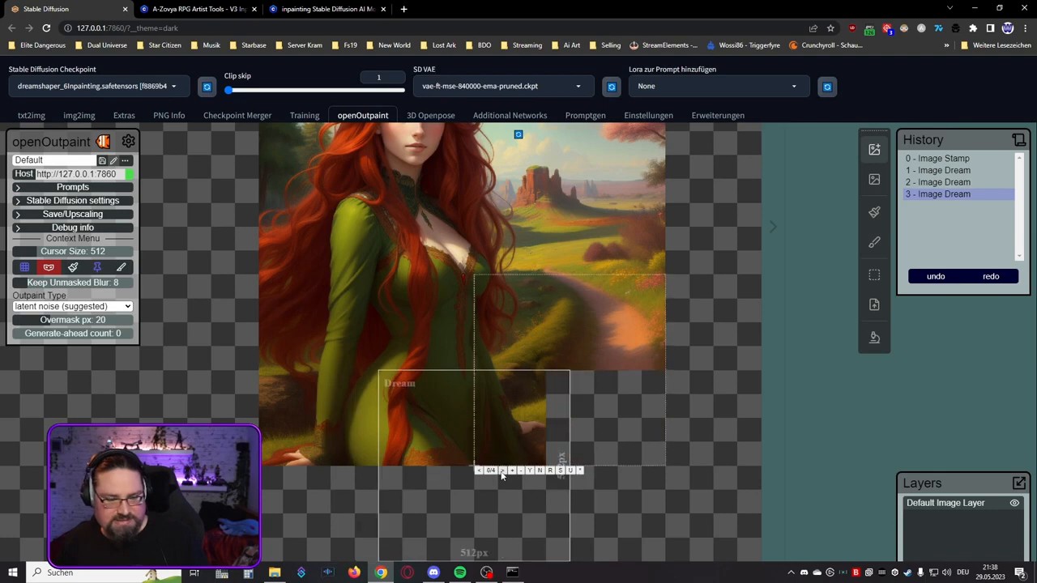
click(502, 473)
click(503, 472)
click(502, 472)
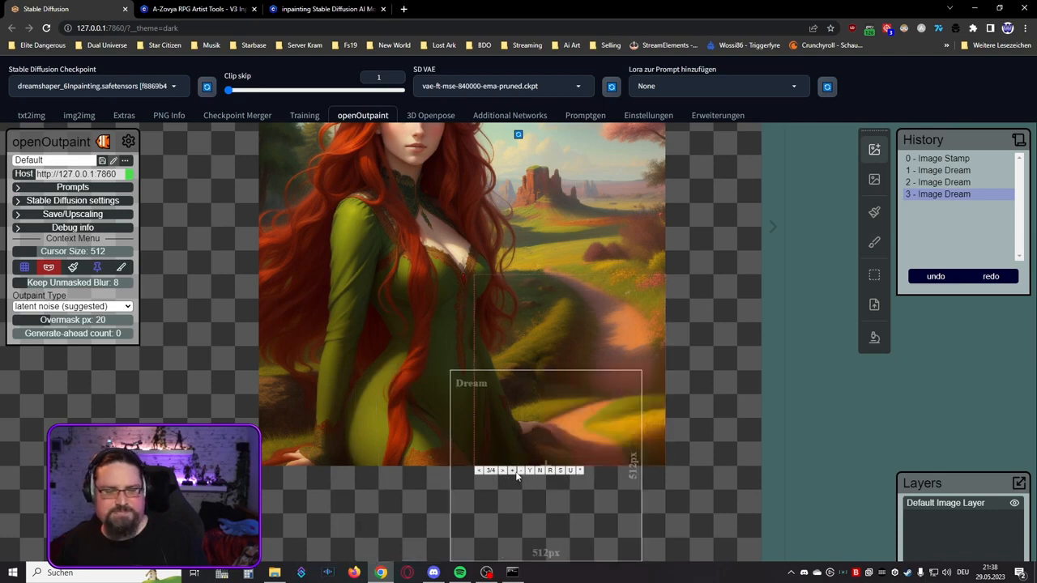
Step: Compare additional variations of the lower right corner dream, and accept variation 6 with the small bush
click(505, 472)
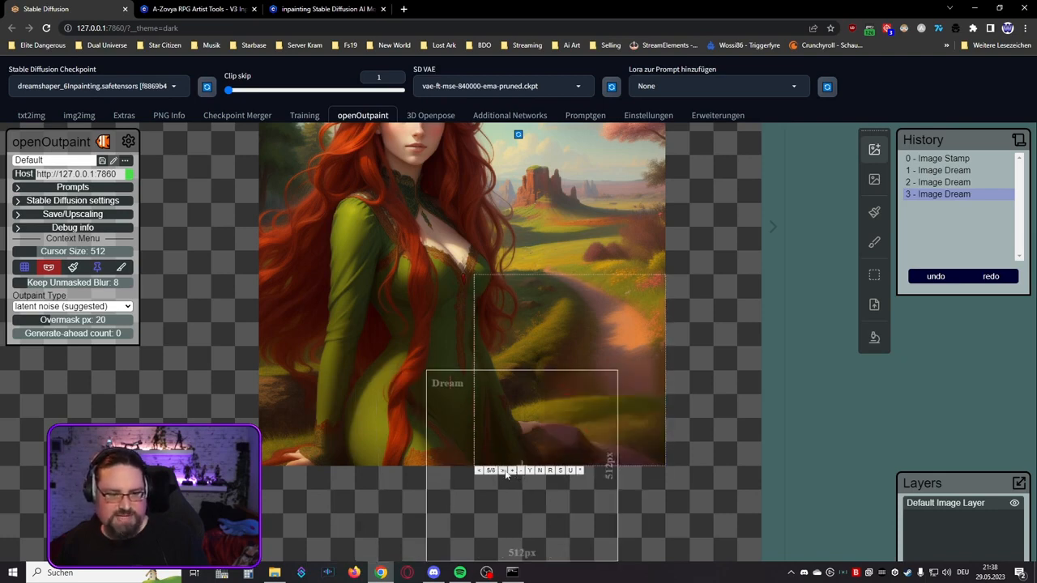
click(503, 472)
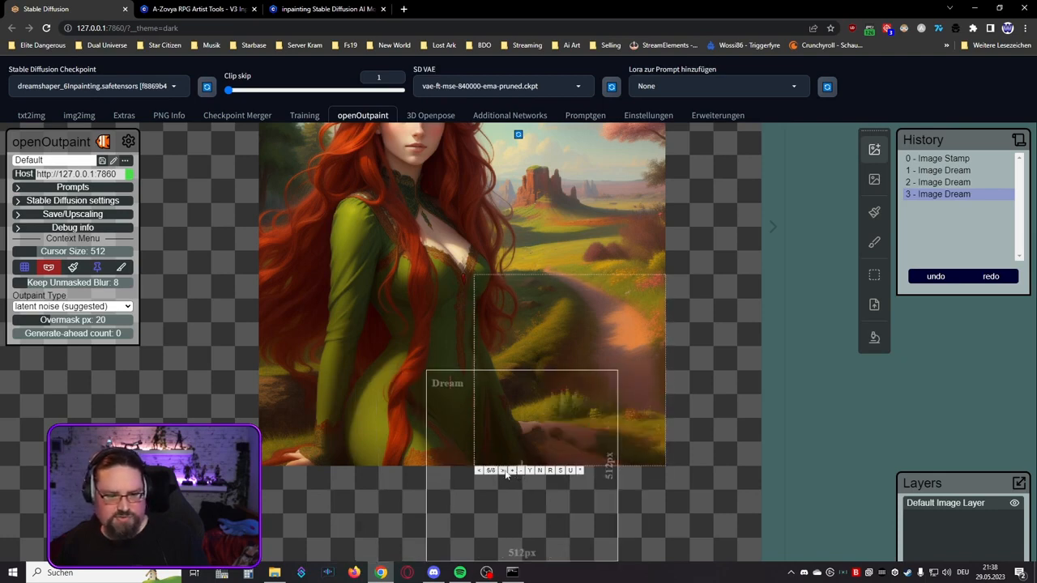
click(503, 471)
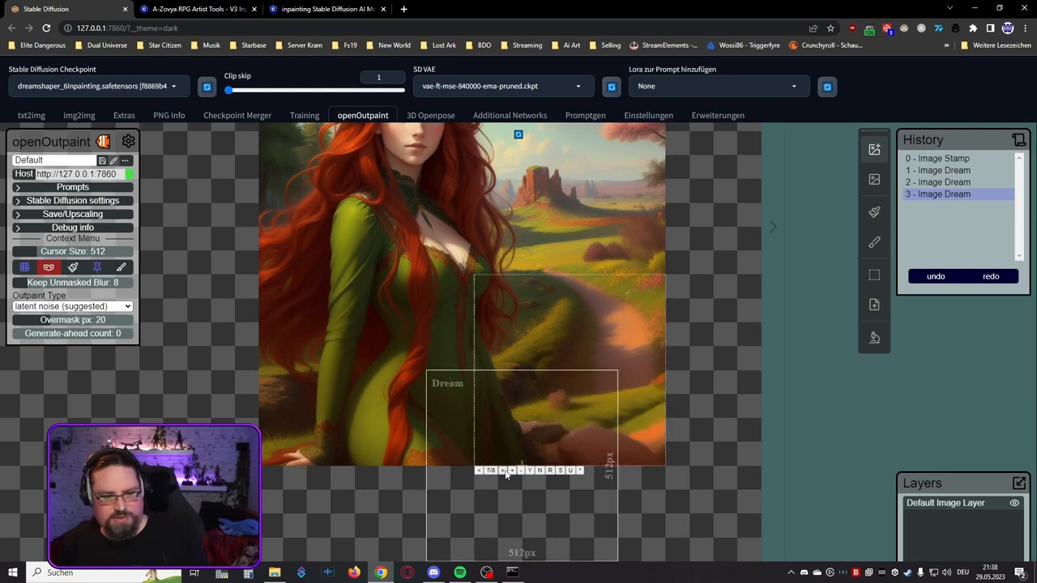
click(504, 472)
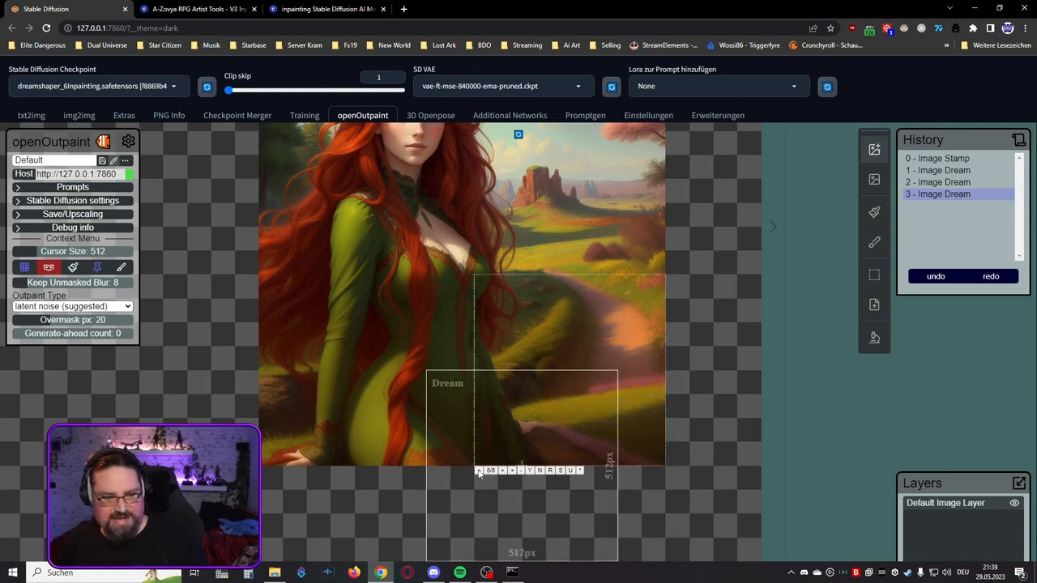
click(479, 473)
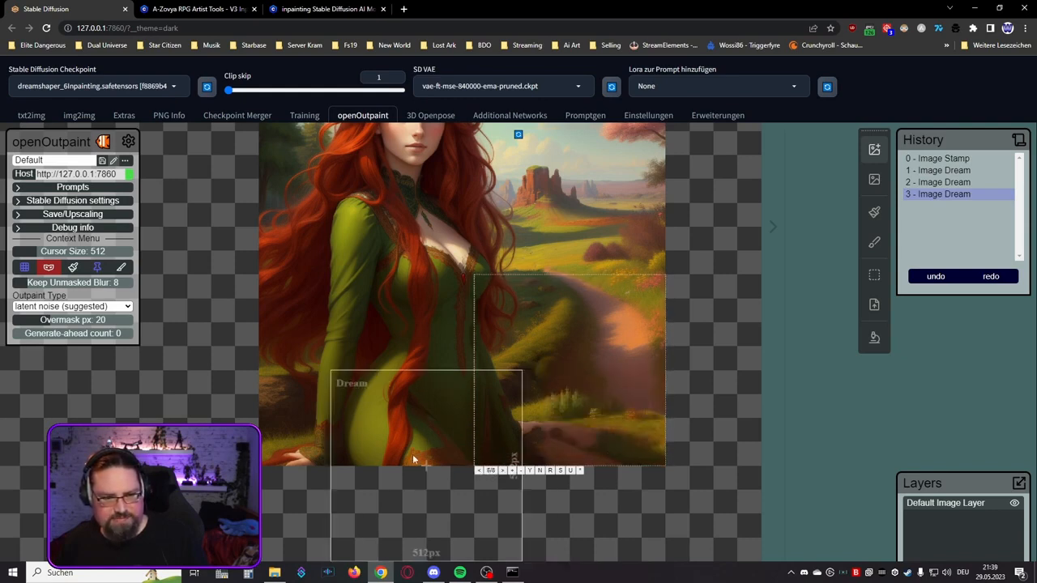
click(529, 470)
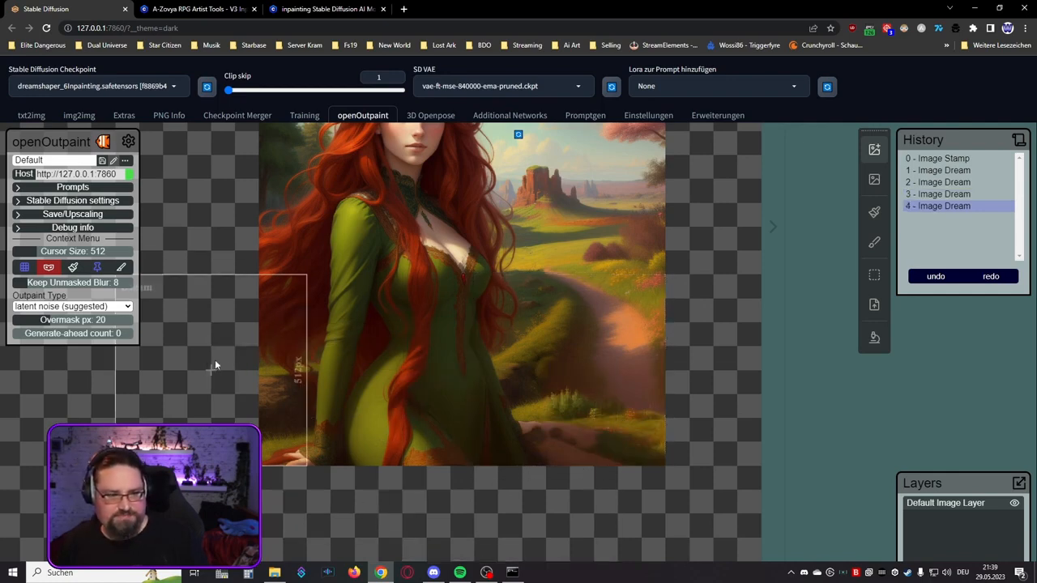
Step: Generate a 768 × 768 px dream over the empty area beside the lower left edge, overlapping the hair and green sleeve
scroll(215, 364, down, 3)
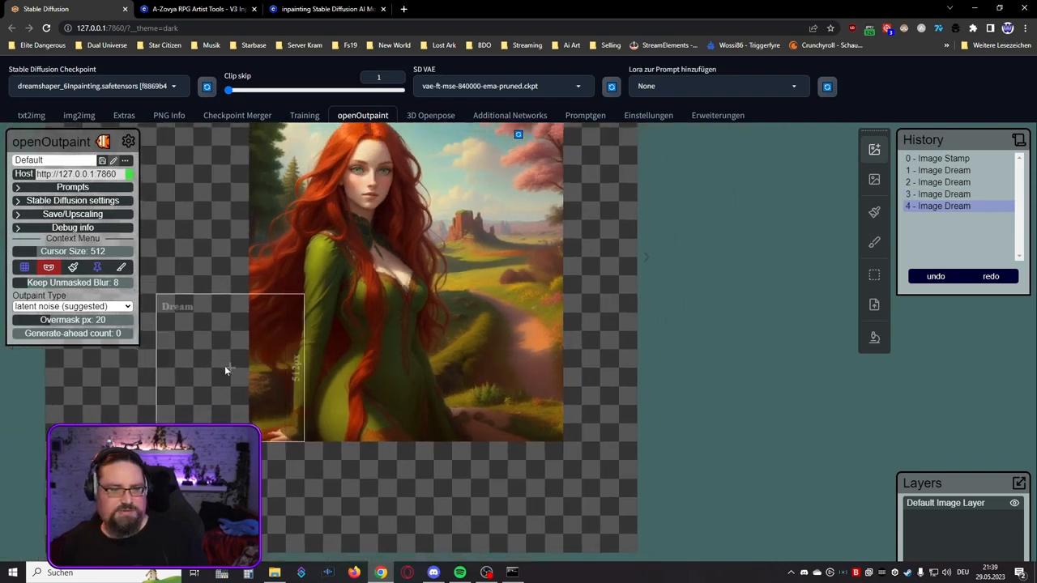
scroll(225, 370, down, 1)
drag(231, 350, 479, 421)
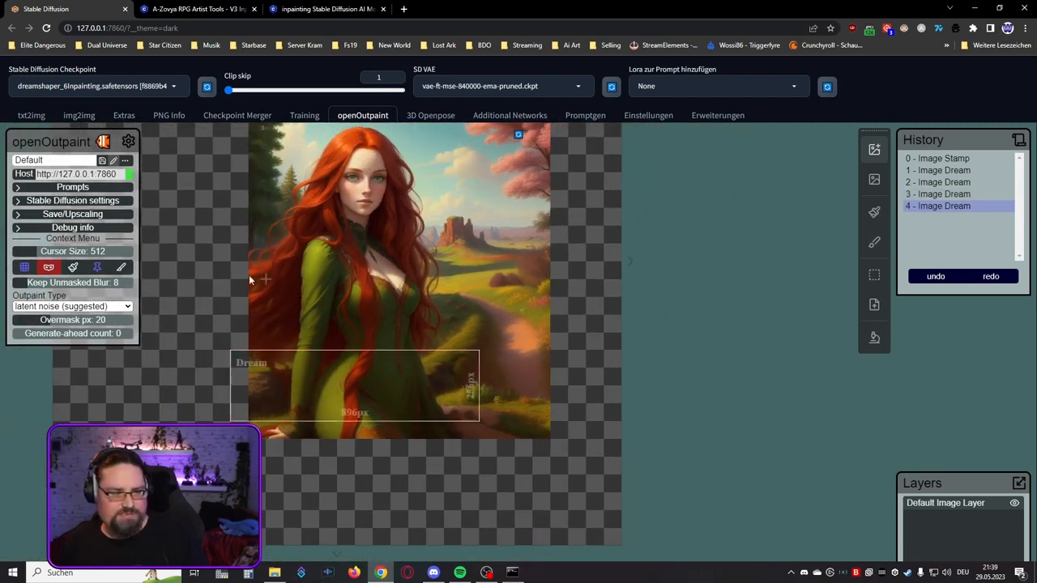
drag(229, 318, 248, 403)
scroll(248, 403, up, 1)
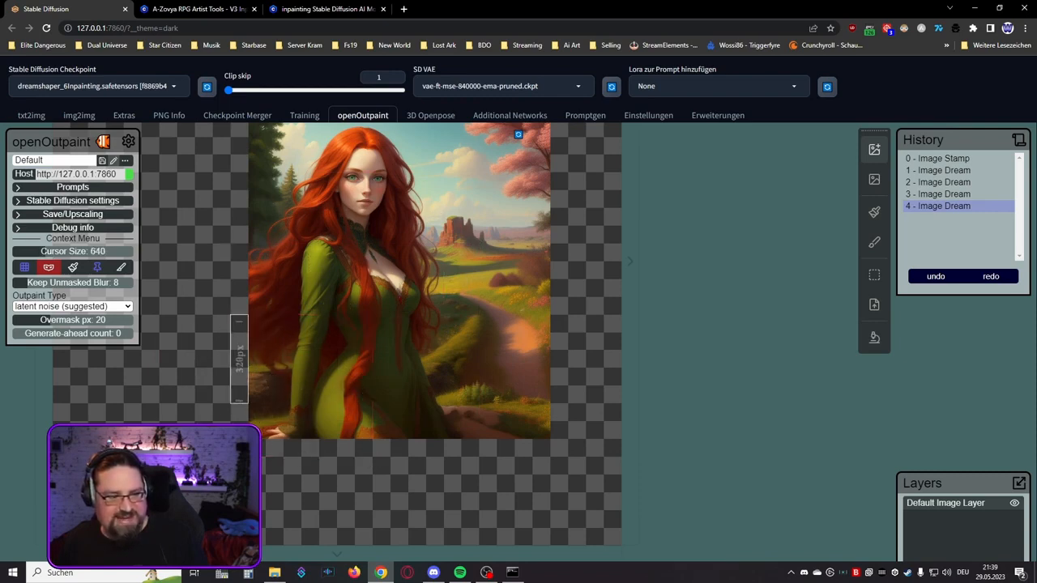
drag(160, 423, 400, 455)
click(402, 367)
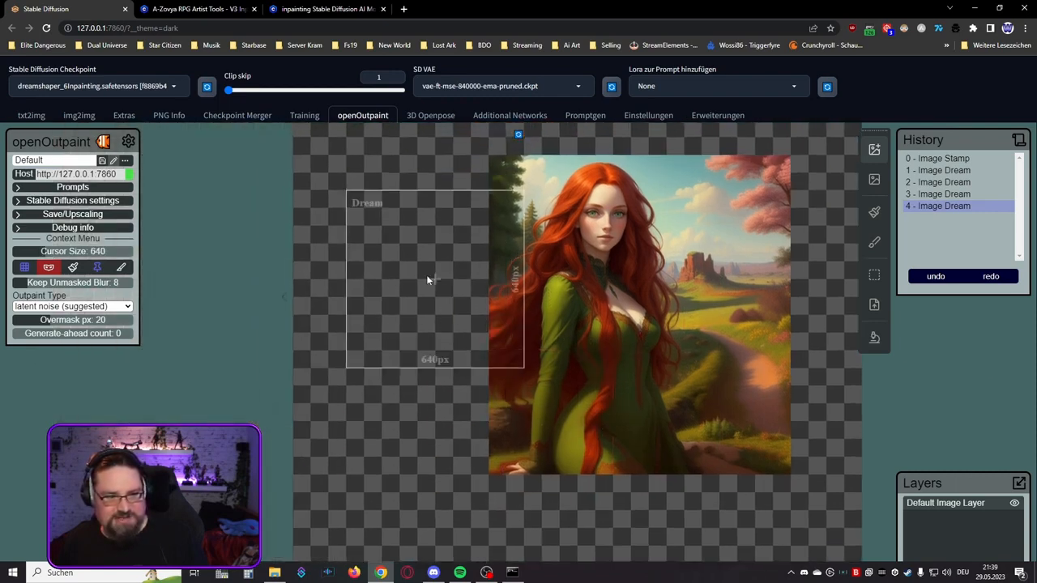
scroll(428, 273, down, 2)
scroll(422, 369, up, 3)
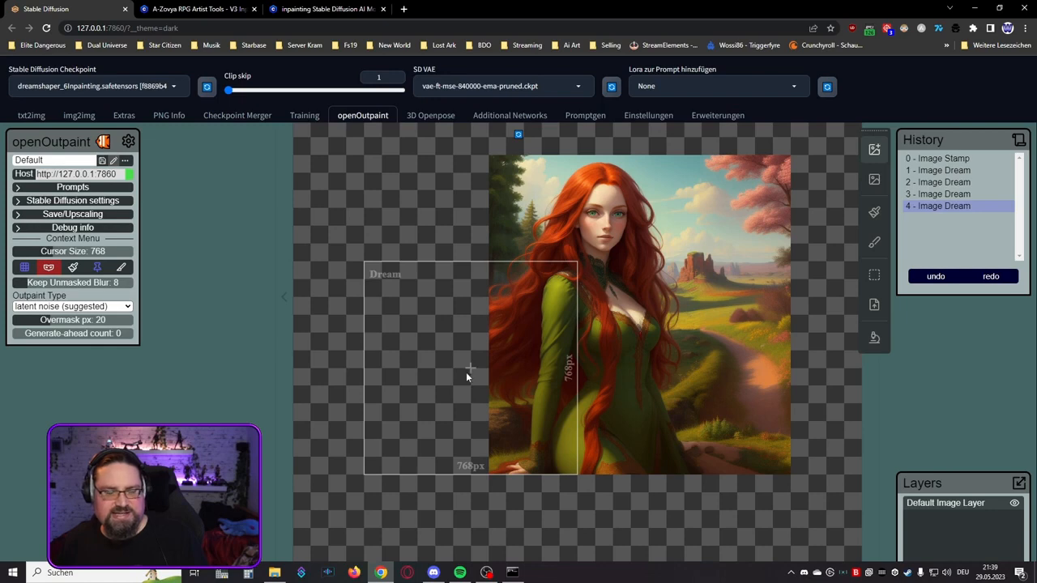
click(466, 372)
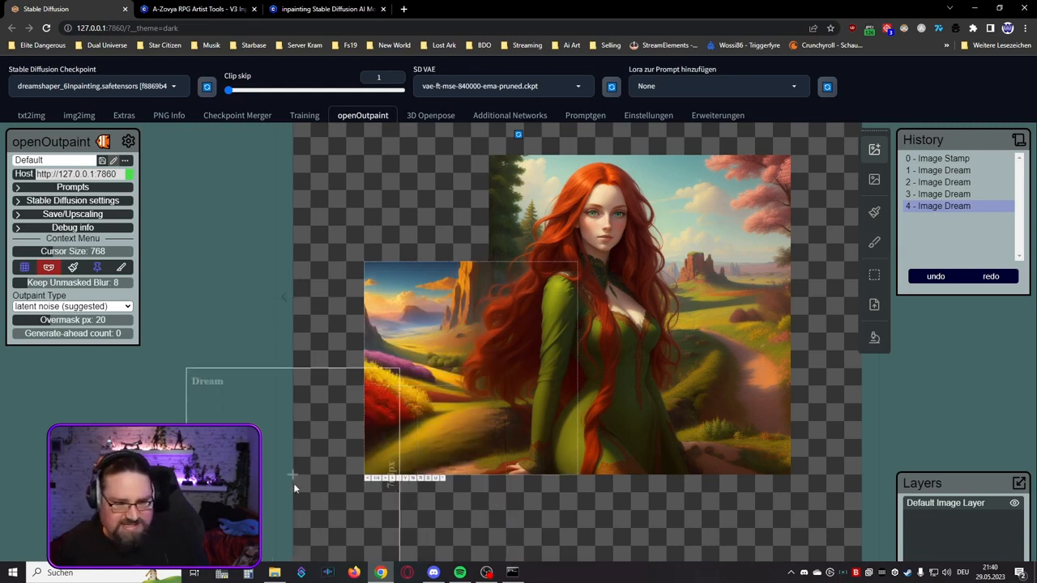
Step: Compare the four variations of the lower left dream, and accept variation 4 with the pink hill and distant mountains
scroll(271, 481, up, 4)
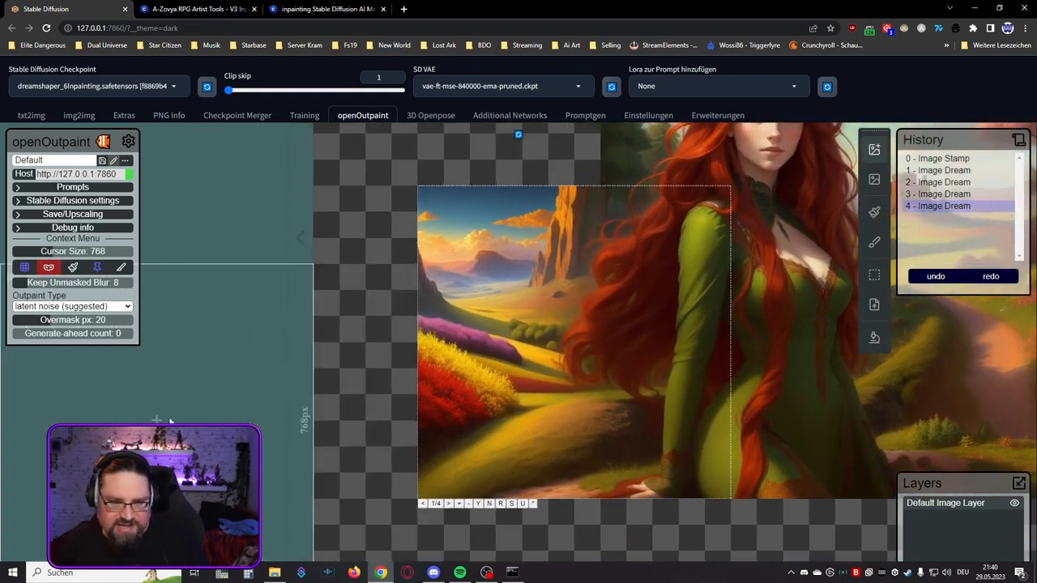
click(448, 504)
click(448, 504)
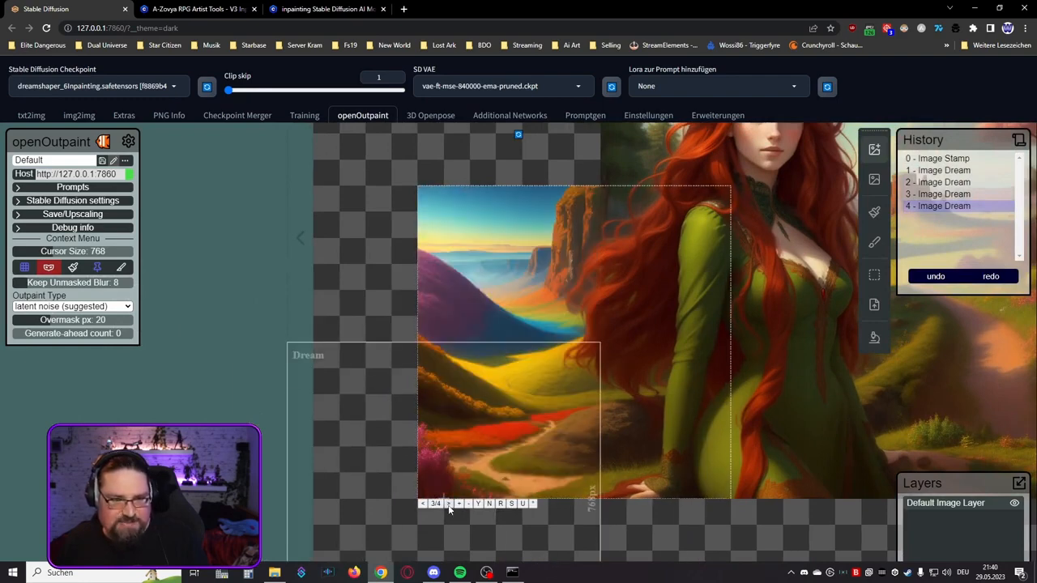
click(448, 504)
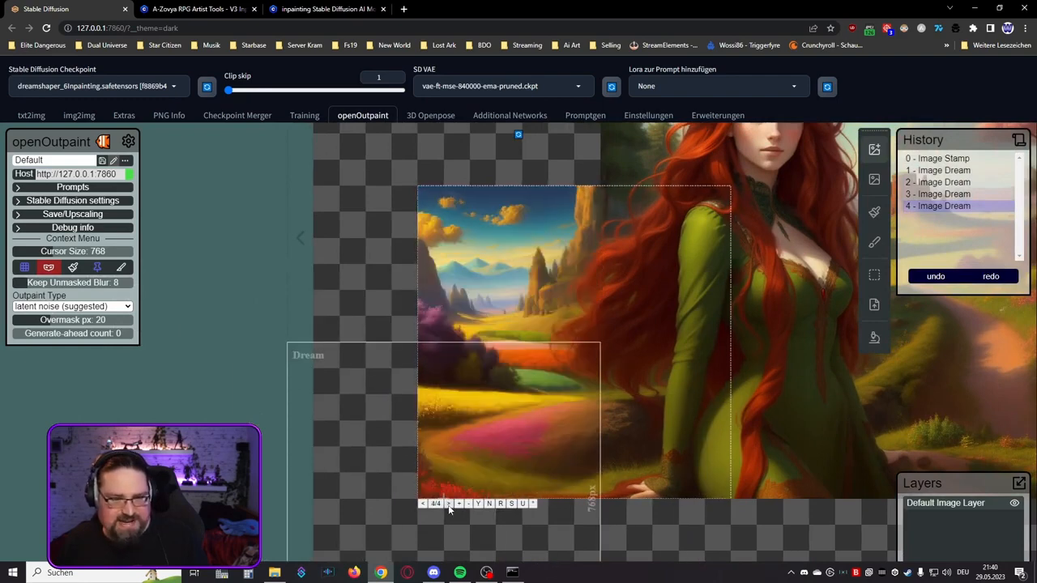
click(449, 507)
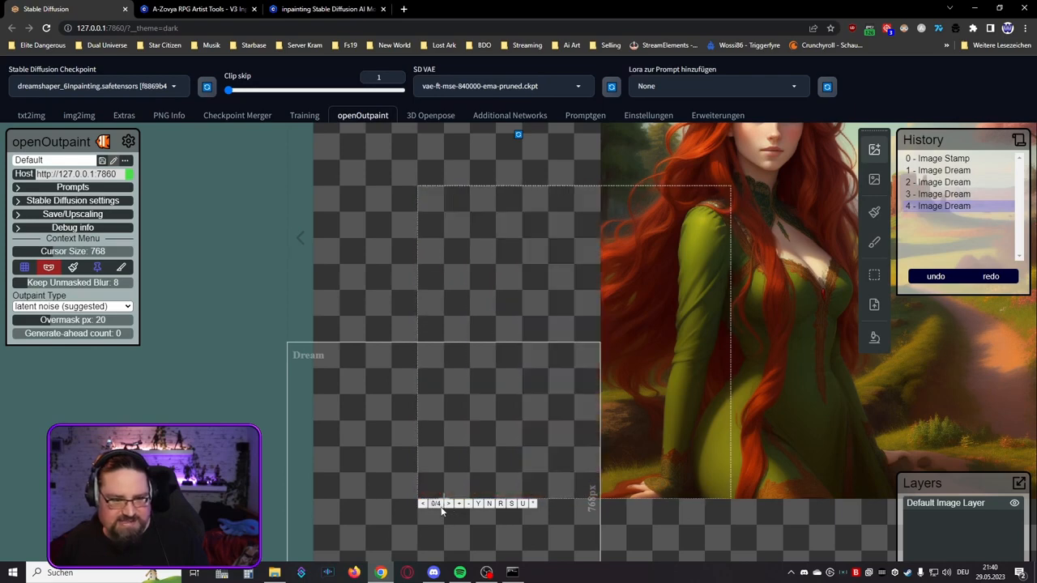
click(423, 505)
scroll(386, 394, down, 5)
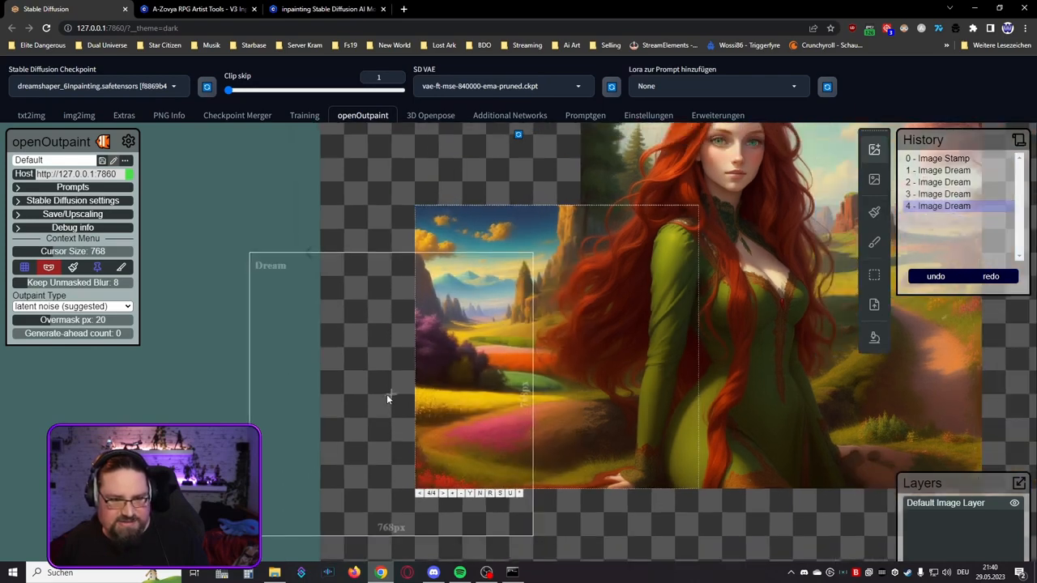
scroll(363, 394, down, 1)
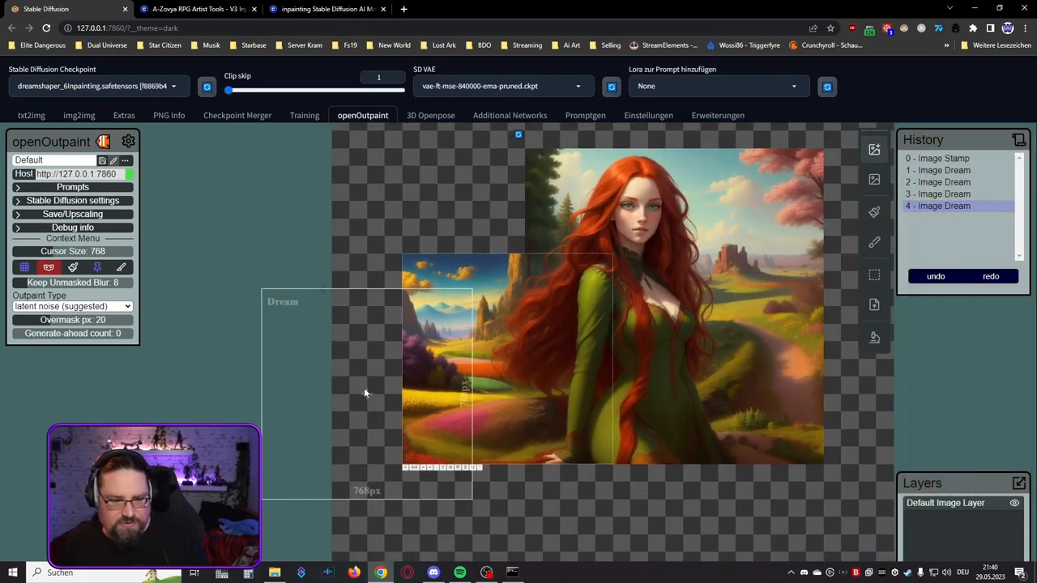
click(444, 473)
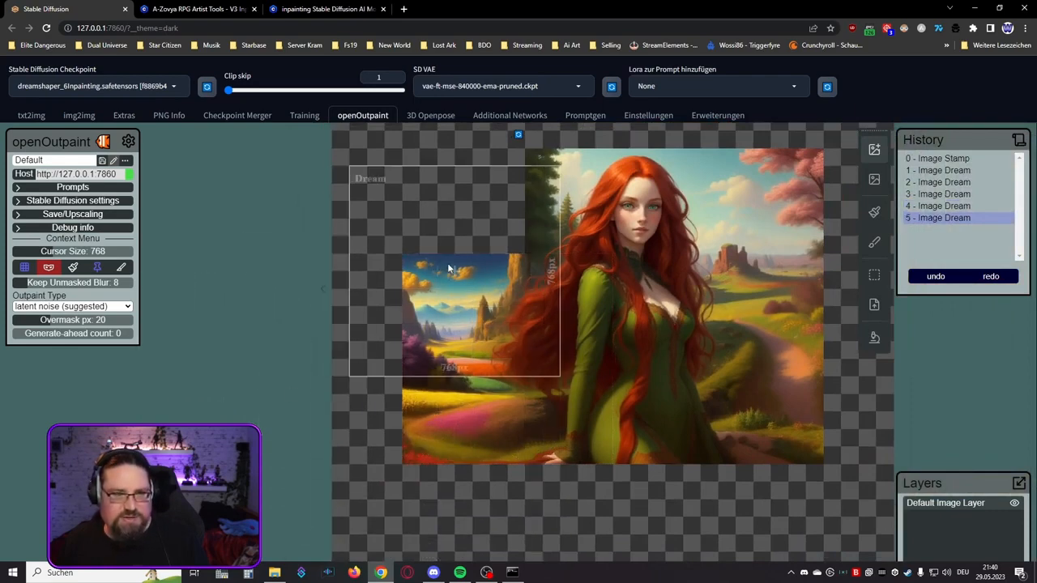
Step: Generate a 768 × 768 px dream over the empty upper left corner, compare its variations, and accept variation 4 with the pink and green trees
click(509, 256)
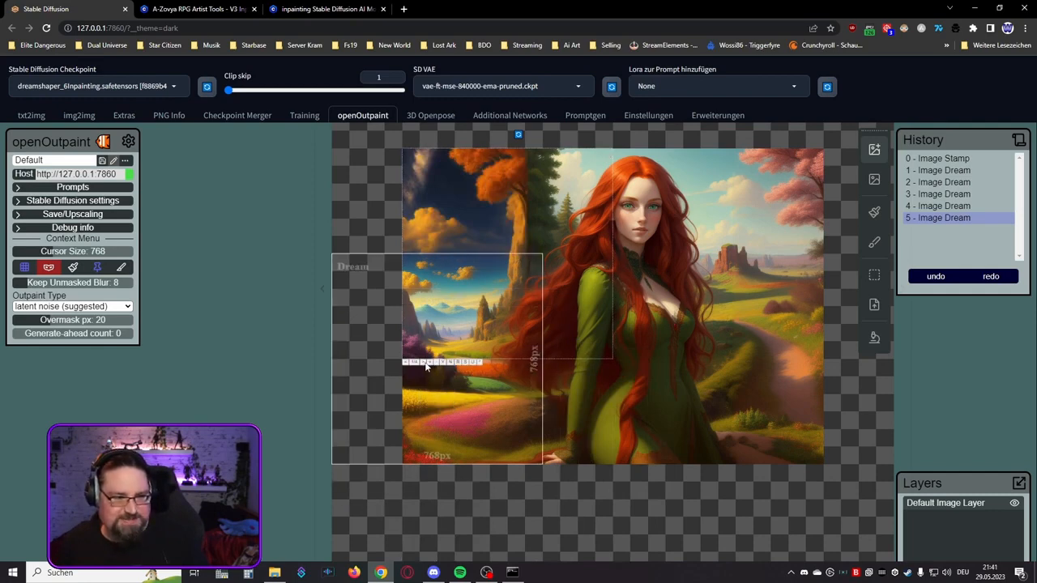
click(426, 366)
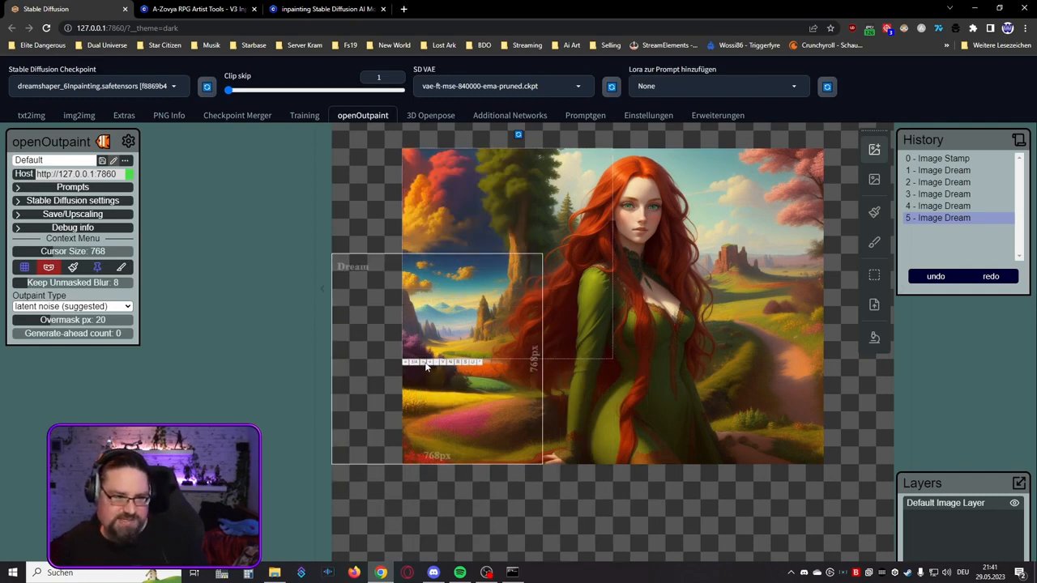
click(426, 365)
click(426, 366)
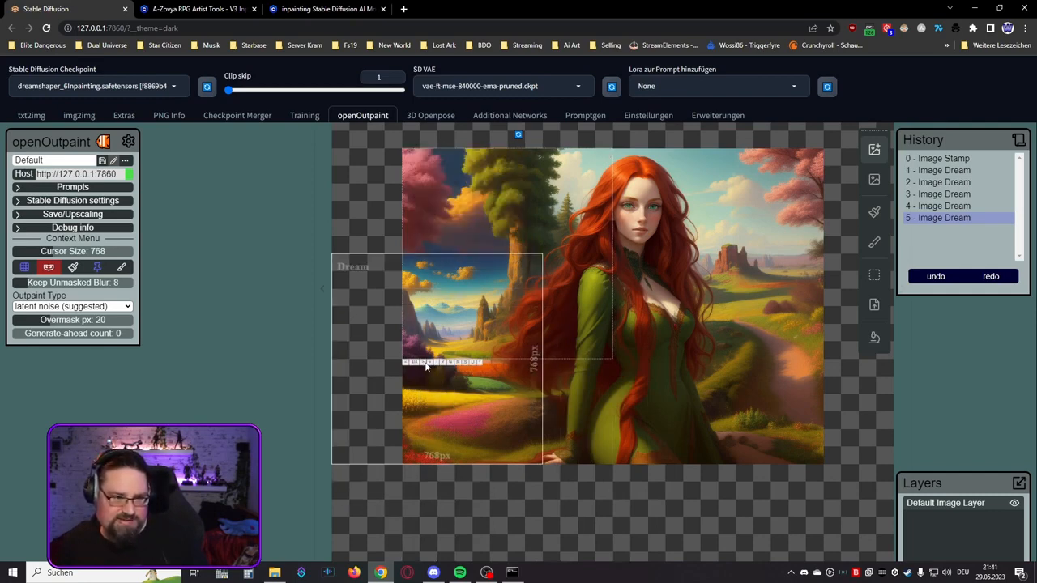
click(425, 365)
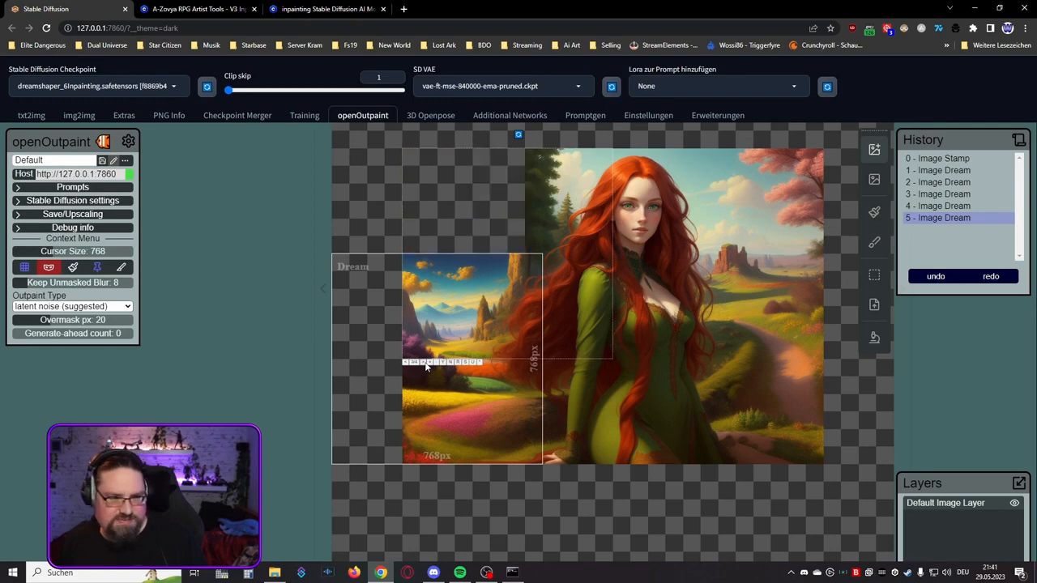
click(426, 366)
click(407, 363)
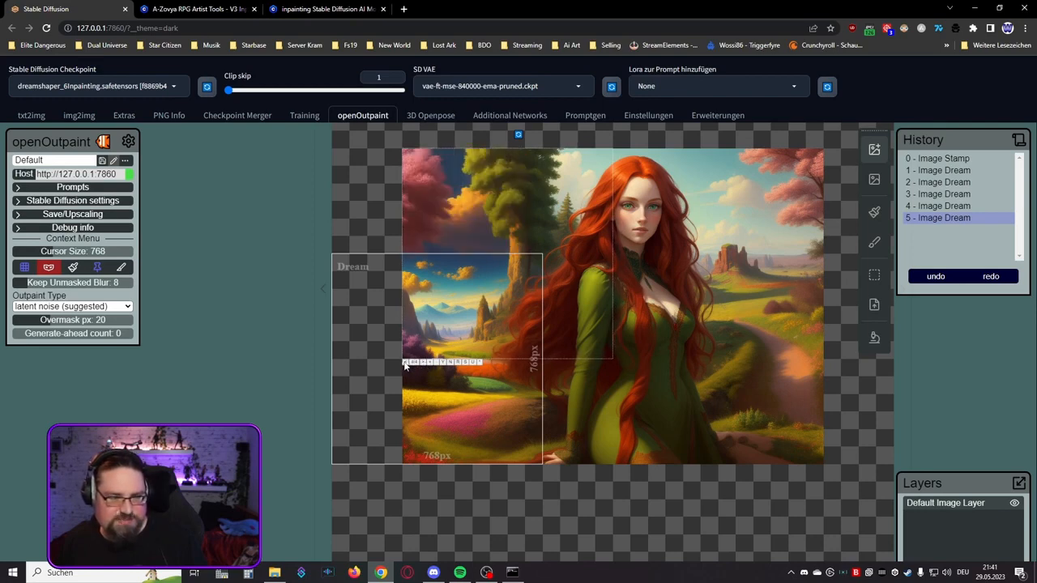
click(406, 364)
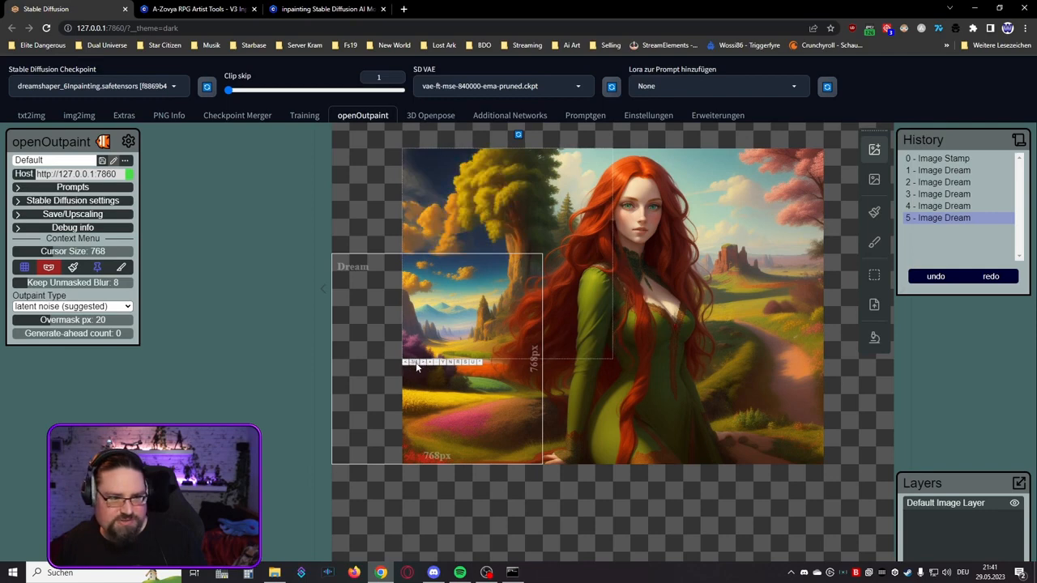
click(423, 366)
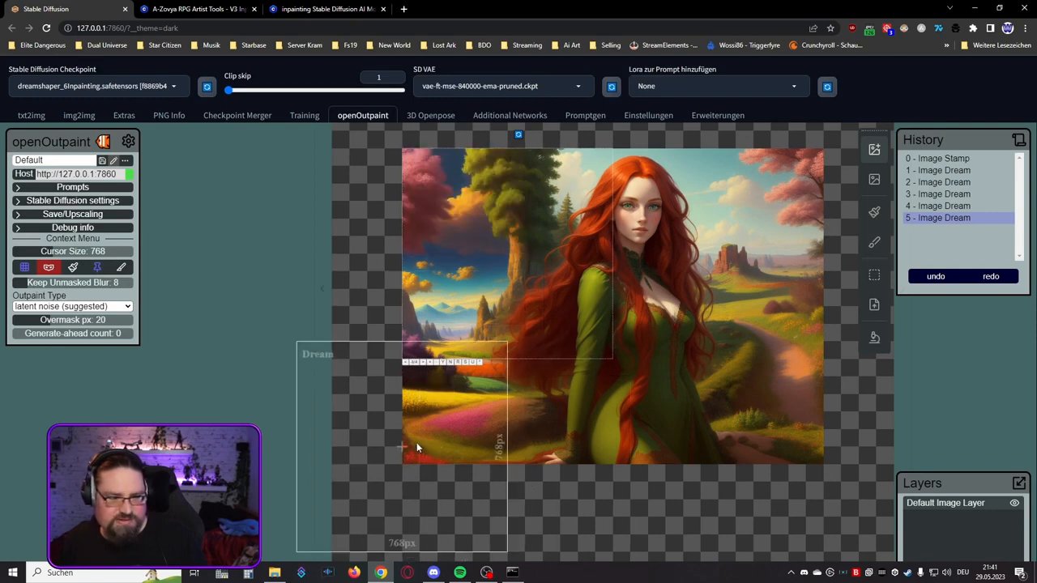
click(443, 364)
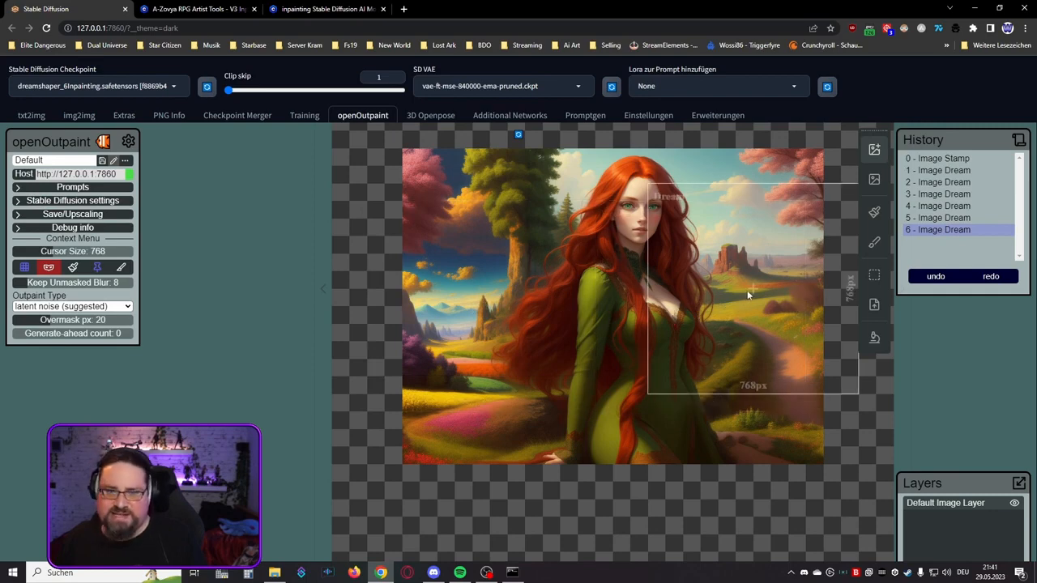
Step: Paint a mask with a brush size of 100 over the sky, trees and mountains in the upper left of the image
click(875, 213)
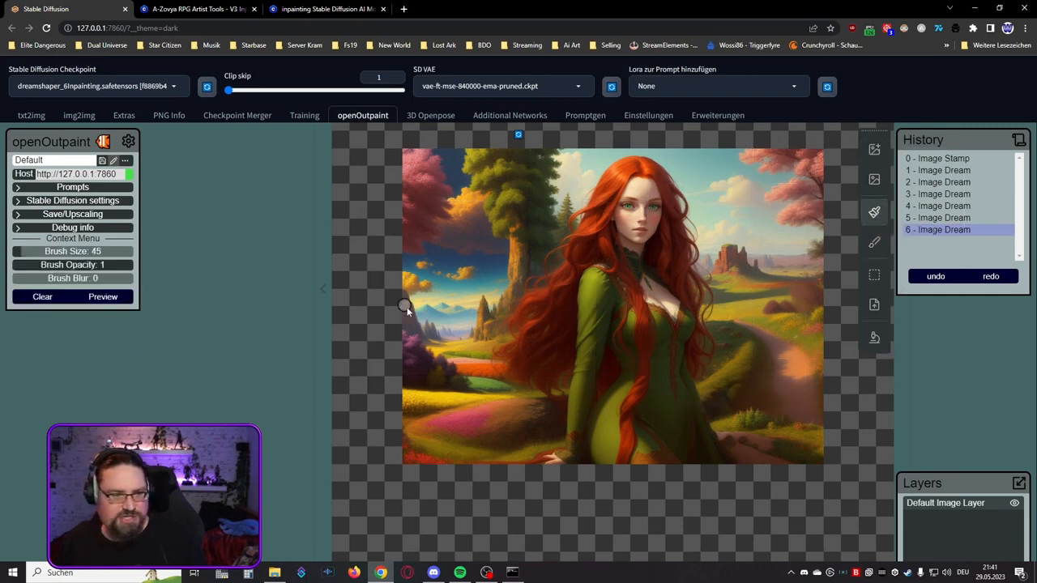
click(37, 257)
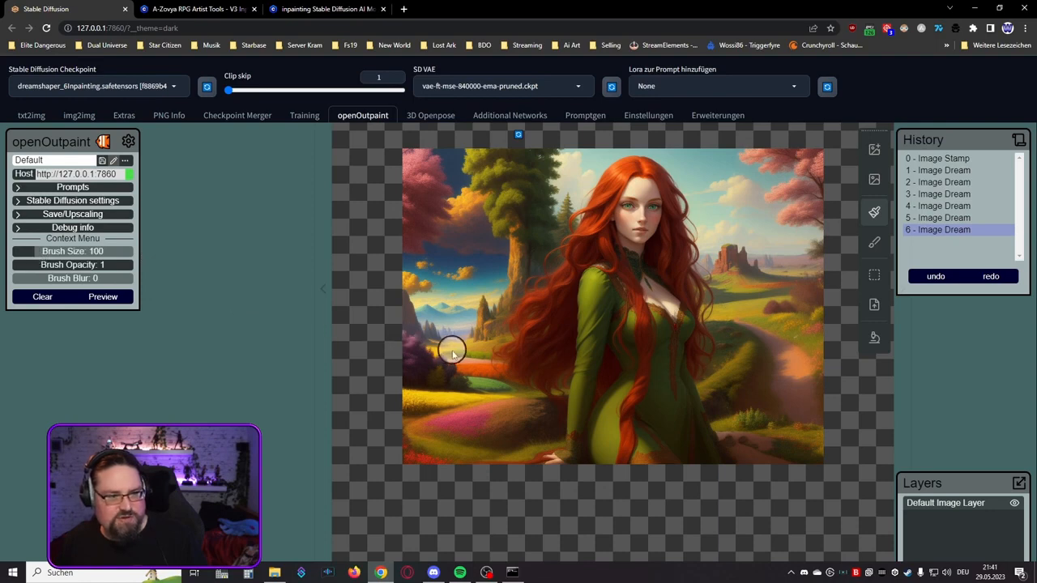
mouse_move(451, 347)
mouse_down()
mouse_move(491, 314)
mouse_move(520, 252)
mouse_move(519, 161)
mouse_move(399, 158)
mouse_move(483, 163)
mouse_move(505, 177)
mouse_move(428, 195)
mouse_move(435, 181)
mouse_move(410, 171)
mouse_move(416, 347)
mouse_move(496, 261)
mouse_move(506, 196)
mouse_move(436, 308)
mouse_move(457, 234)
mouse_move(426, 229)
mouse_move(434, 278)
mouse_up()
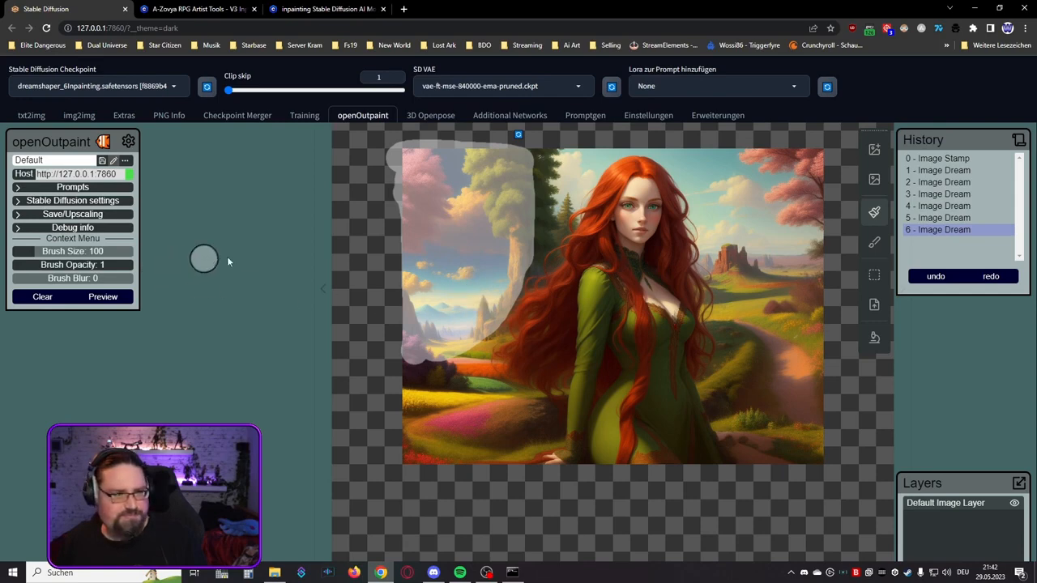
Step: Regenerate the masked upper left area with a 768 × 768 px dream, compare its variations, and accept variation 2 with the autumn trees
click(874, 150)
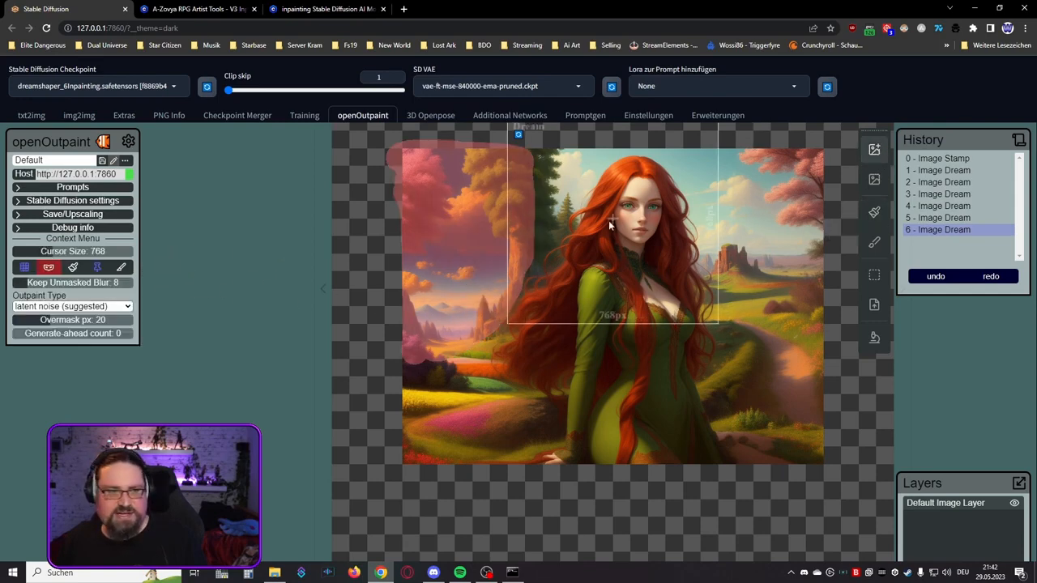
click(512, 262)
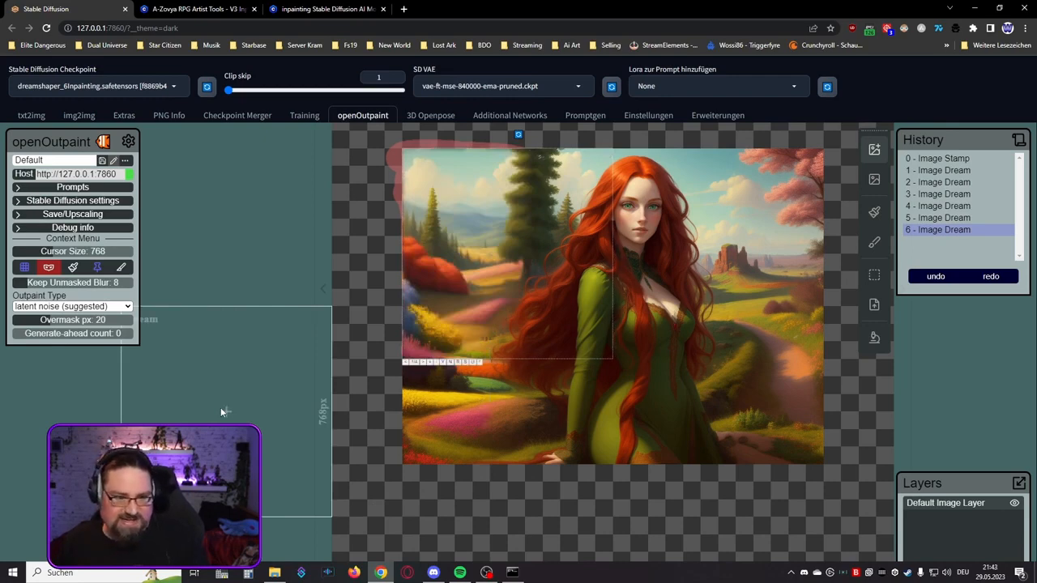
click(423, 365)
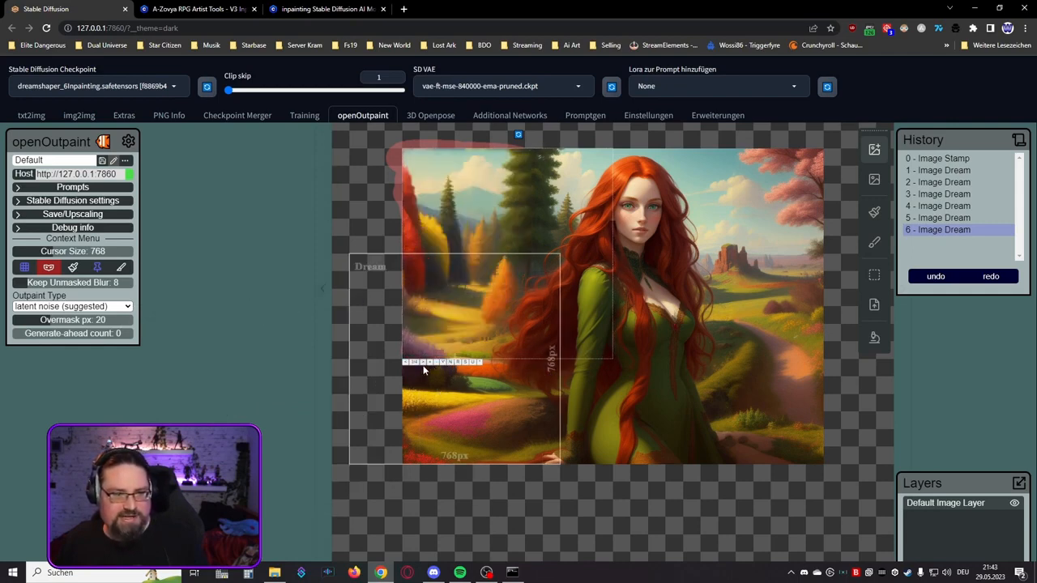
click(423, 369)
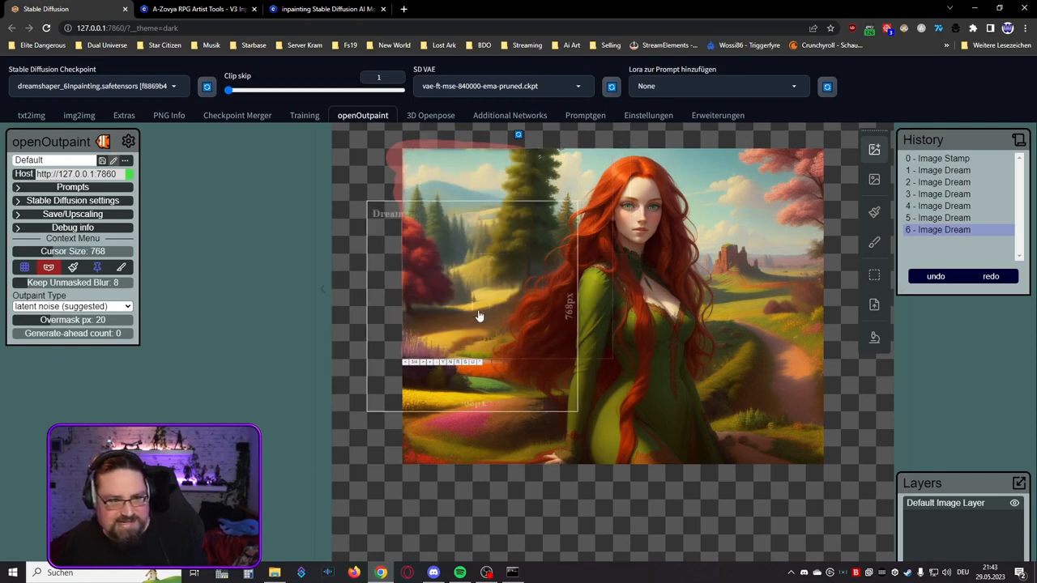
click(424, 364)
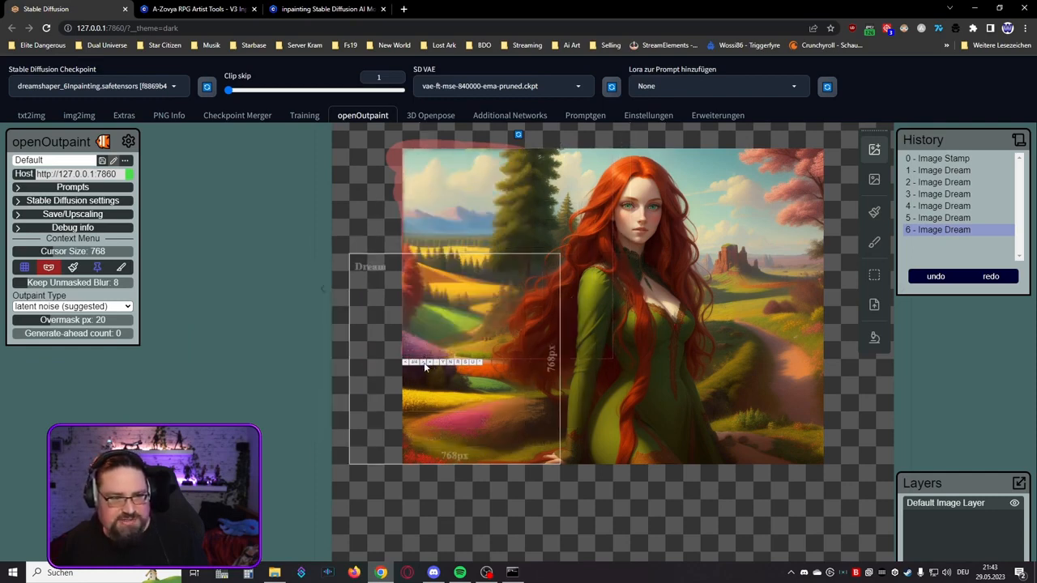
click(408, 365)
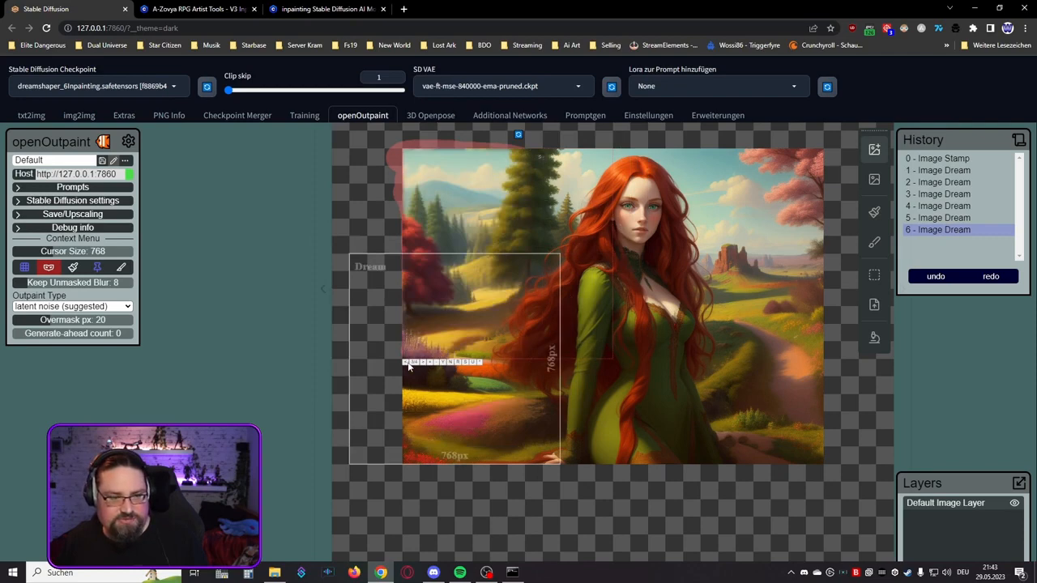
click(409, 366)
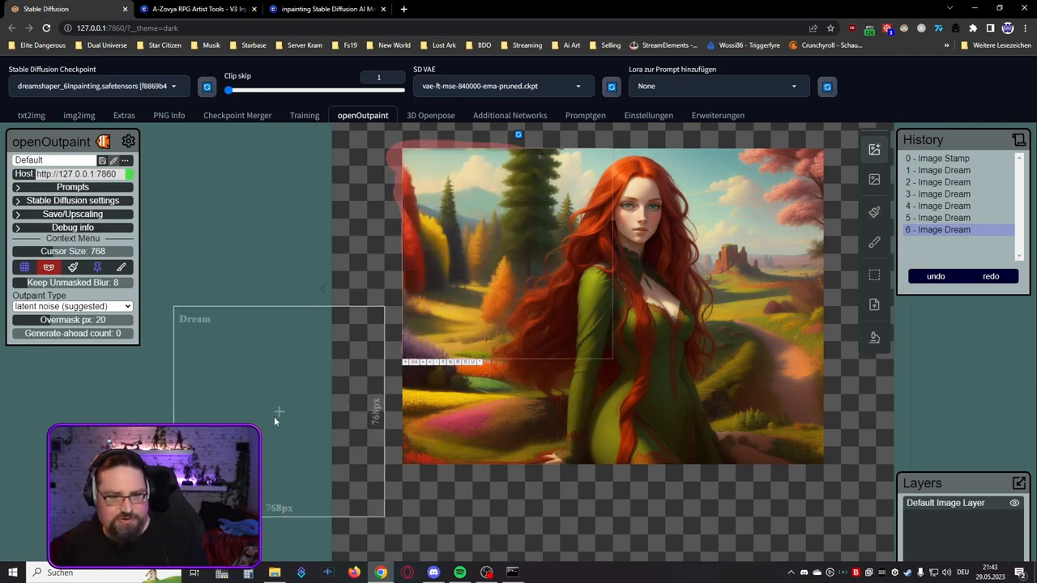
click(446, 362)
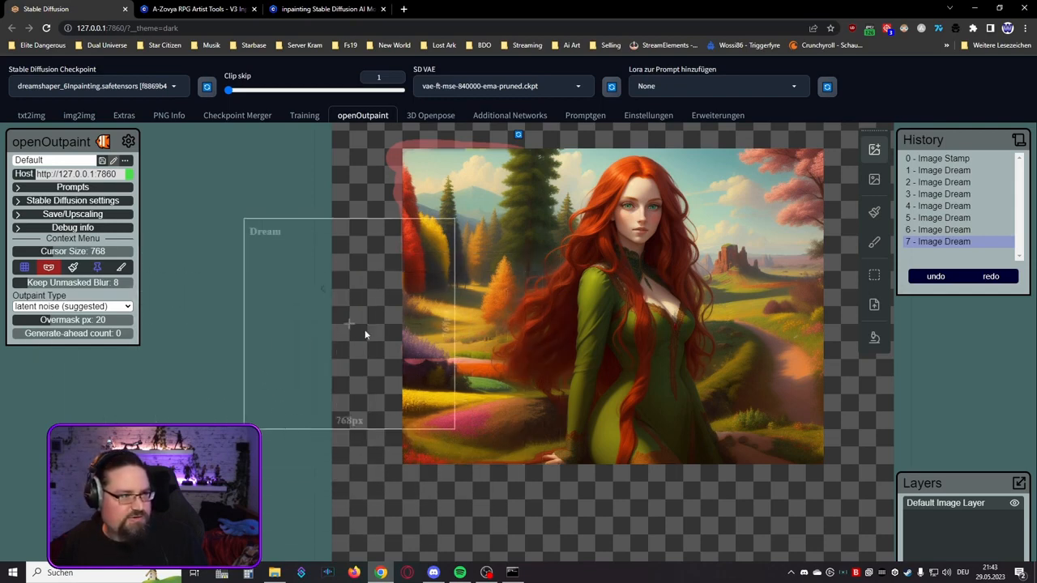
Step: Erase the leftover mask along the upper left edges, and mask the purple bushes and pink hill in the lower left corner
click(874, 211)
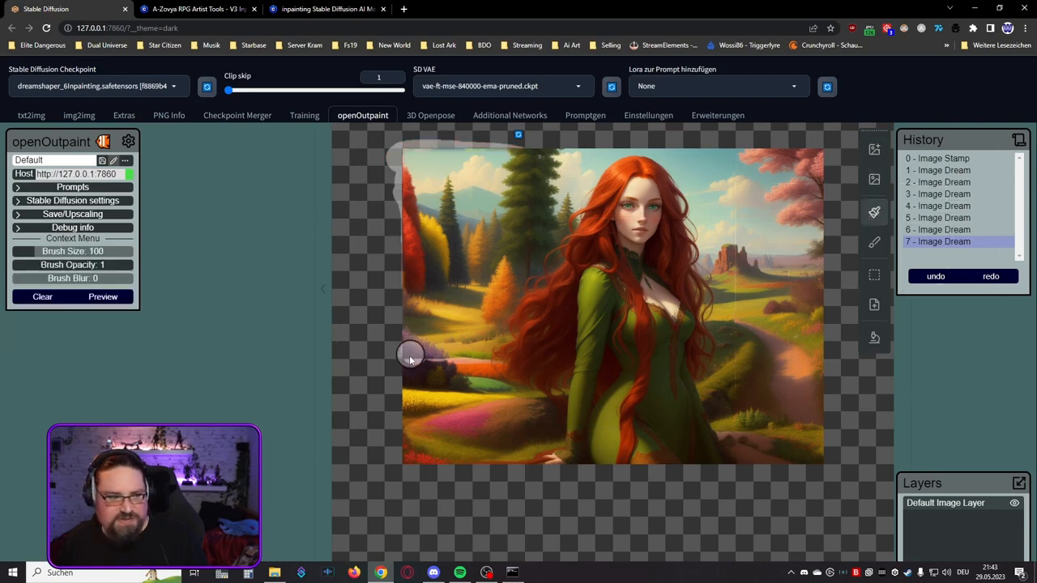
mouse_move(393, 344)
mouse_down()
mouse_move(397, 209)
mouse_move(430, 149)
mouse_move(579, 150)
mouse_up()
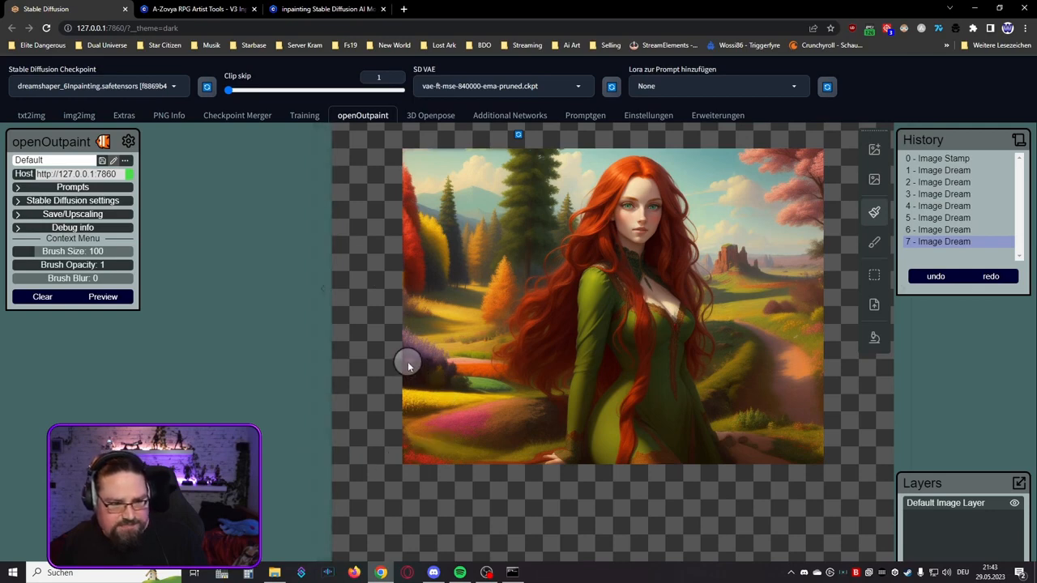
mouse_move(407, 362)
mouse_down()
mouse_move(490, 362)
mouse_move(406, 341)
mouse_move(488, 380)
mouse_move(408, 379)
mouse_move(425, 381)
mouse_move(412, 395)
mouse_move(414, 458)
mouse_move(488, 462)
mouse_move(496, 448)
mouse_move(481, 375)
mouse_move(494, 396)
mouse_move(475, 416)
mouse_move(443, 399)
mouse_move(432, 404)
mouse_move(450, 403)
mouse_move(435, 413)
mouse_move(445, 409)
mouse_move(435, 401)
mouse_move(434, 436)
mouse_up()
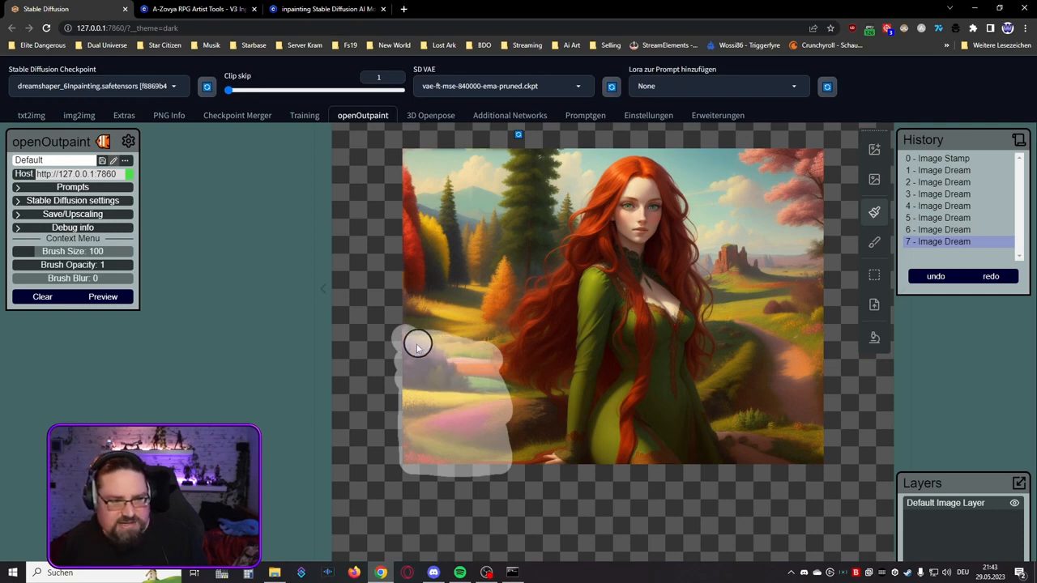
Step: Regenerate the masked lower left area with a 768 × 768 px dream, compare its variations, and accept variation 3 with the purple hill
click(874, 149)
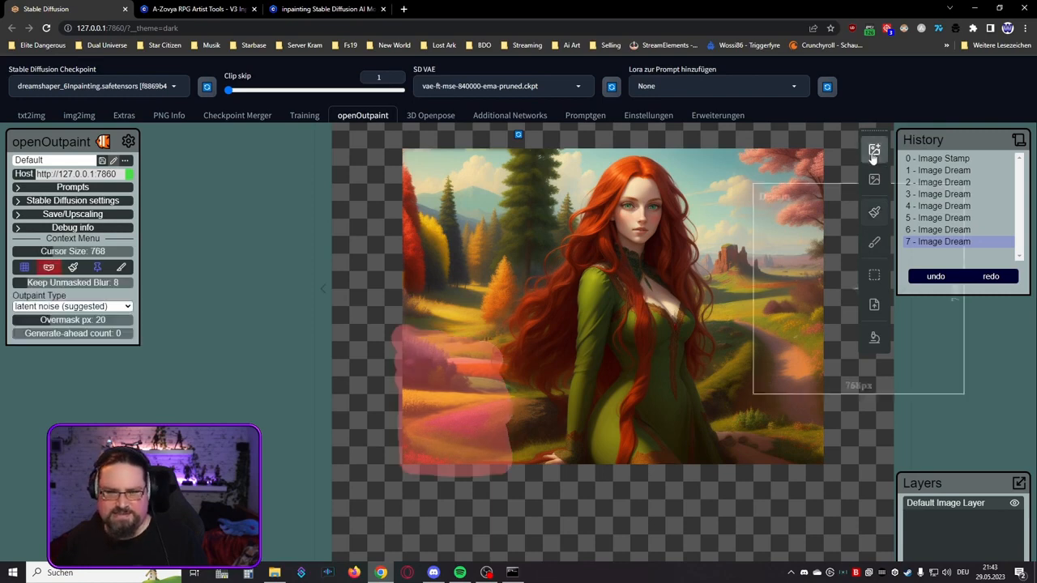
click(512, 367)
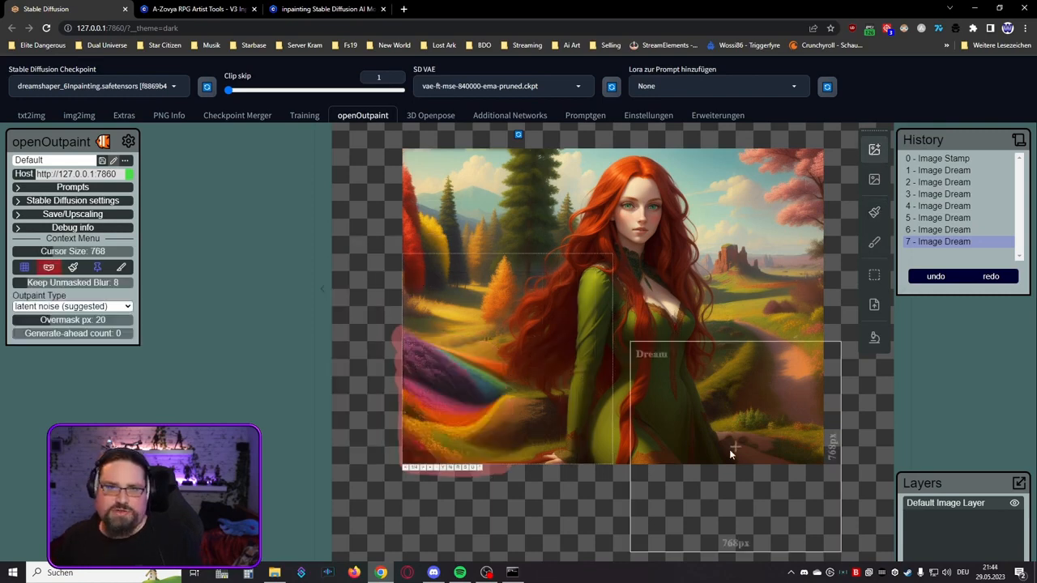
scroll(377, 425, up, 4)
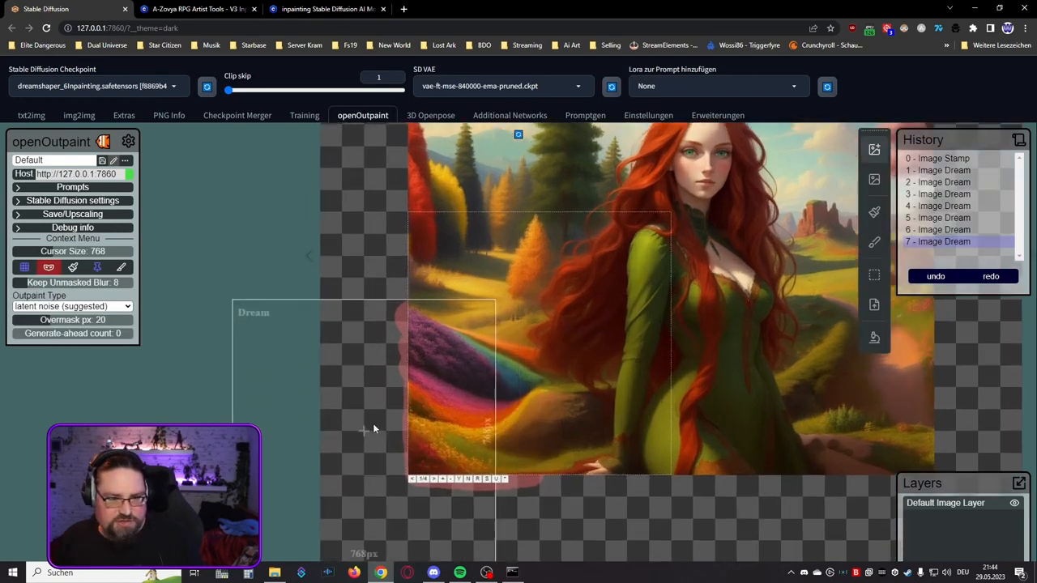
click(448, 492)
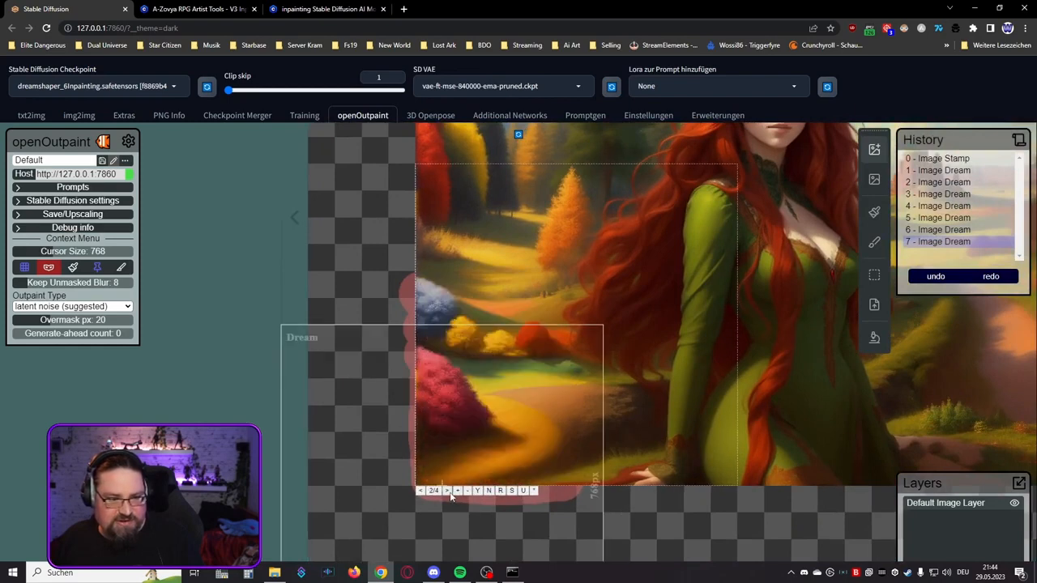
click(447, 492)
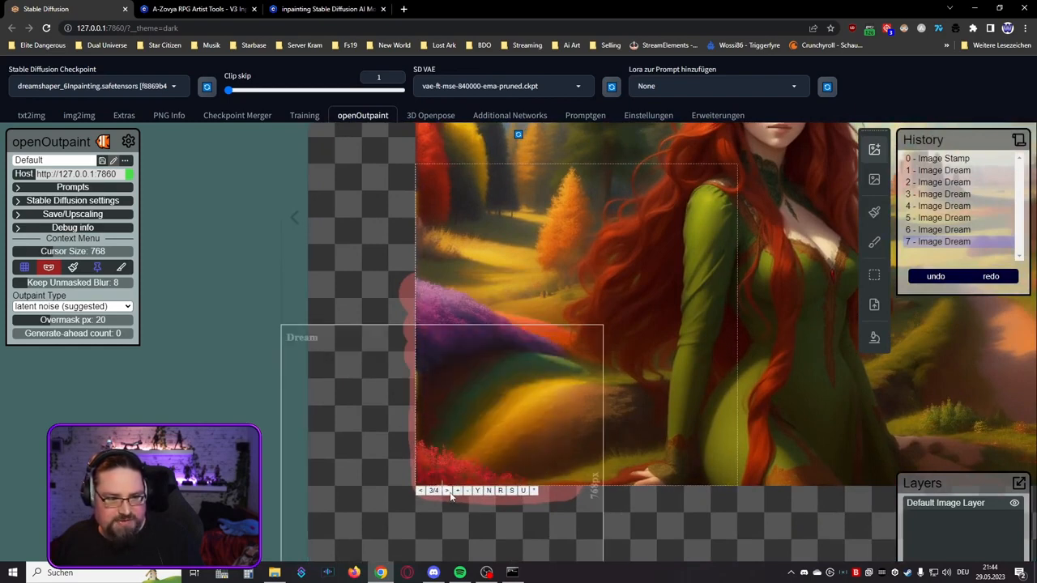
click(446, 492)
click(448, 492)
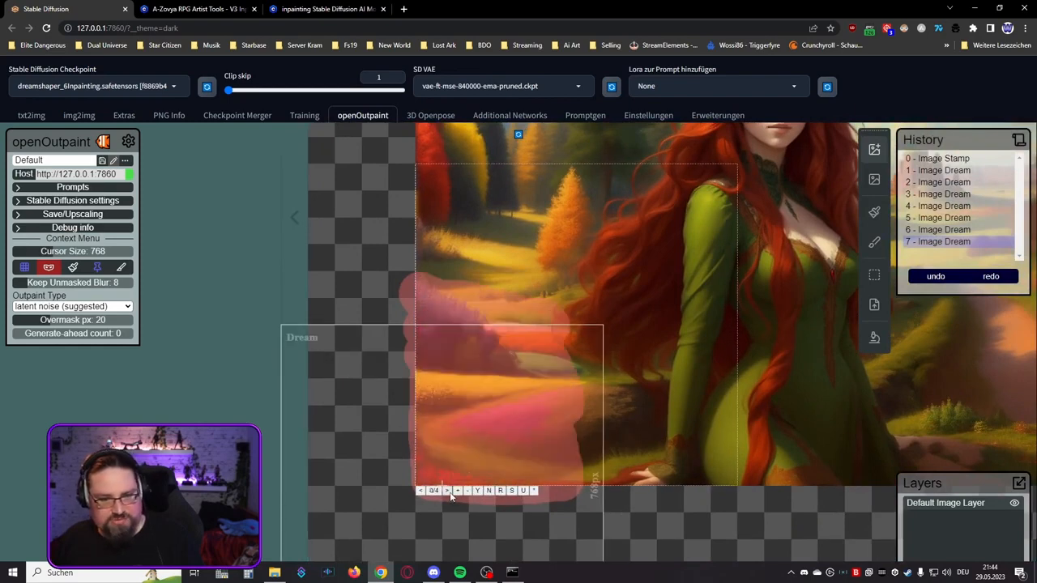
click(423, 492)
click(423, 492)
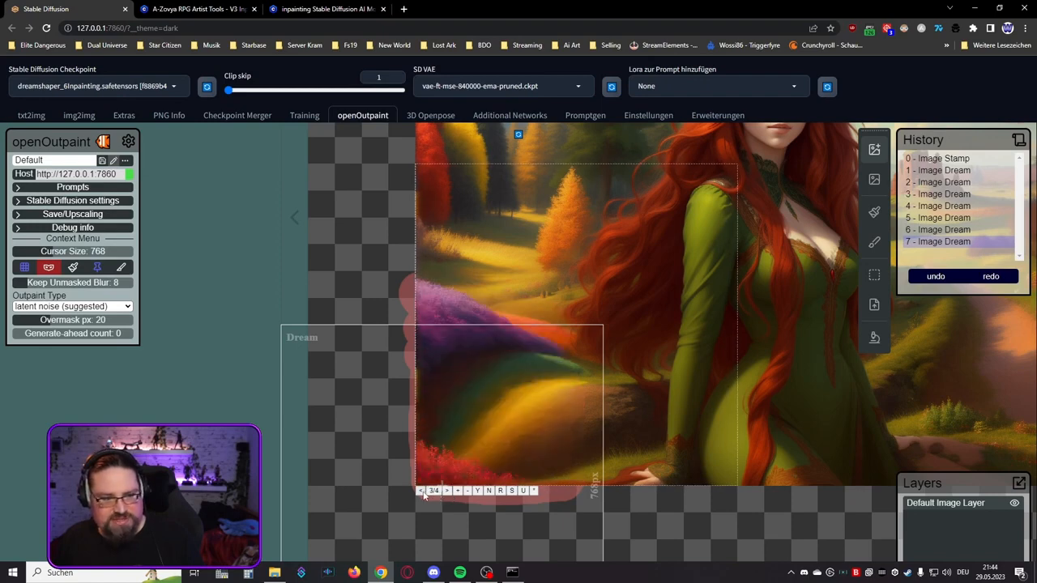
click(422, 492)
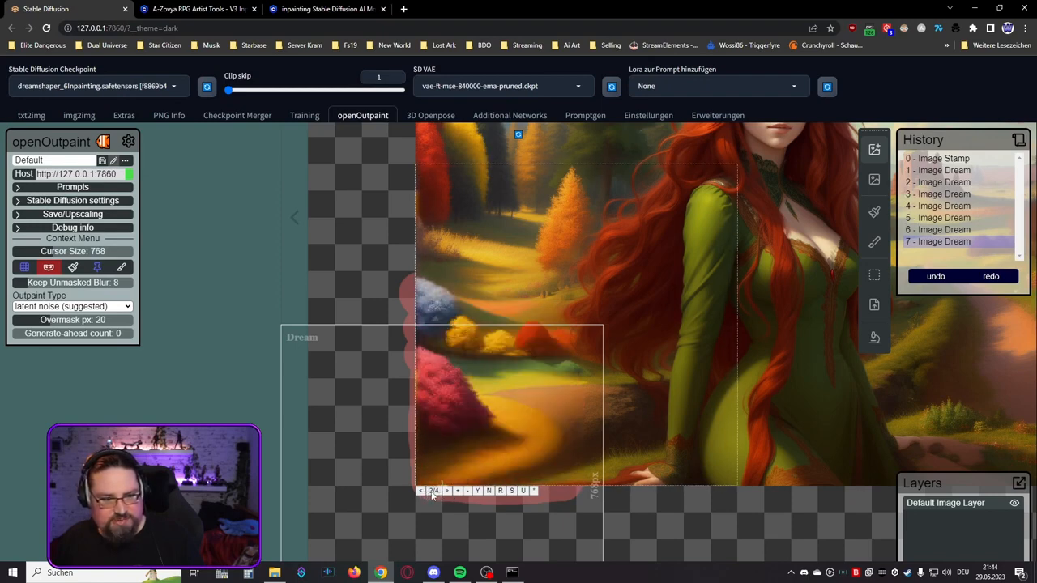
click(447, 492)
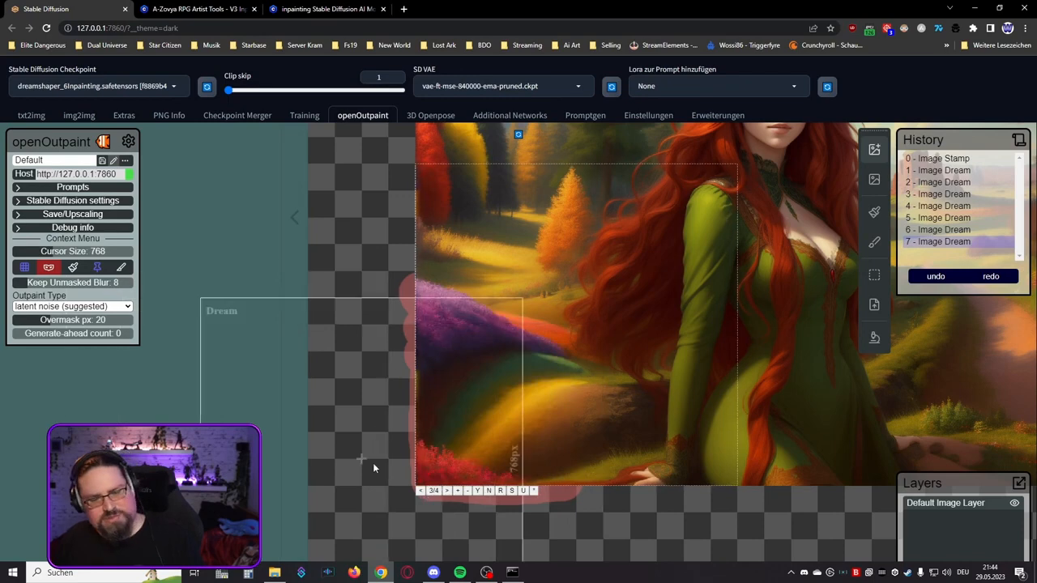
click(477, 491)
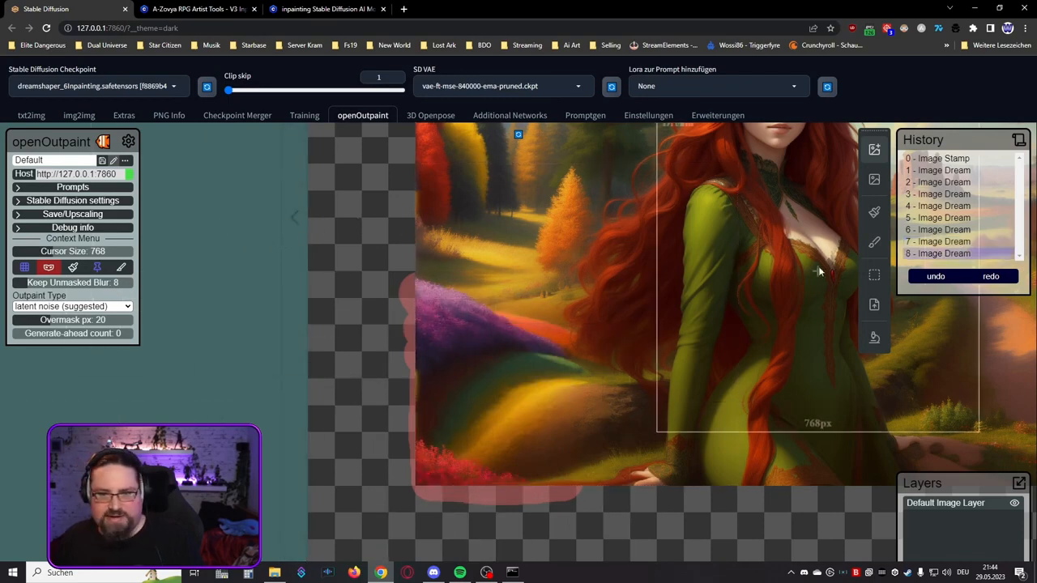
Step: Clear the leftover mask around the lower left corner of the image
click(874, 212)
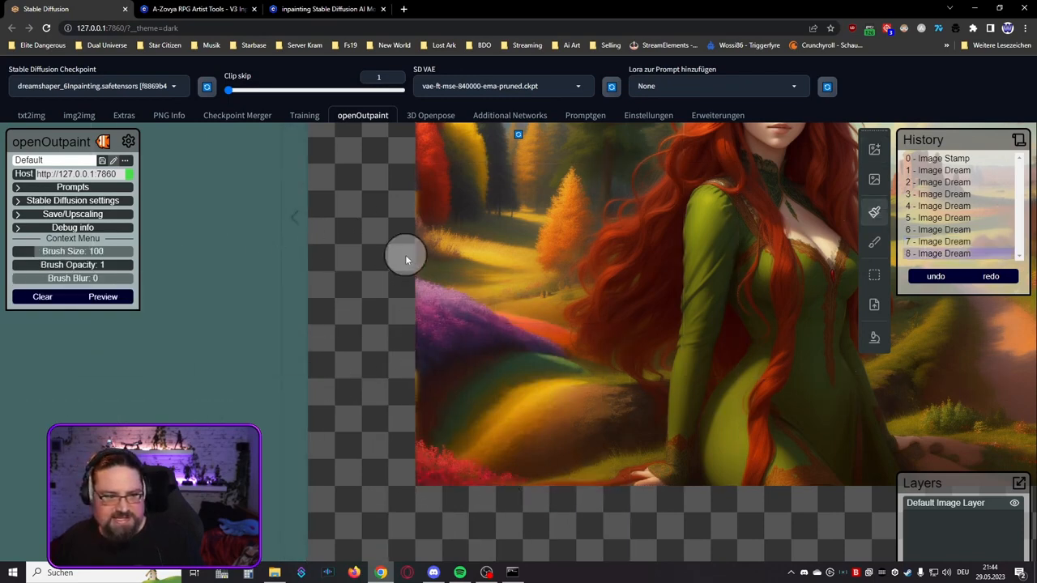
scroll(363, 438, down, 1)
scroll(363, 438, down, 2)
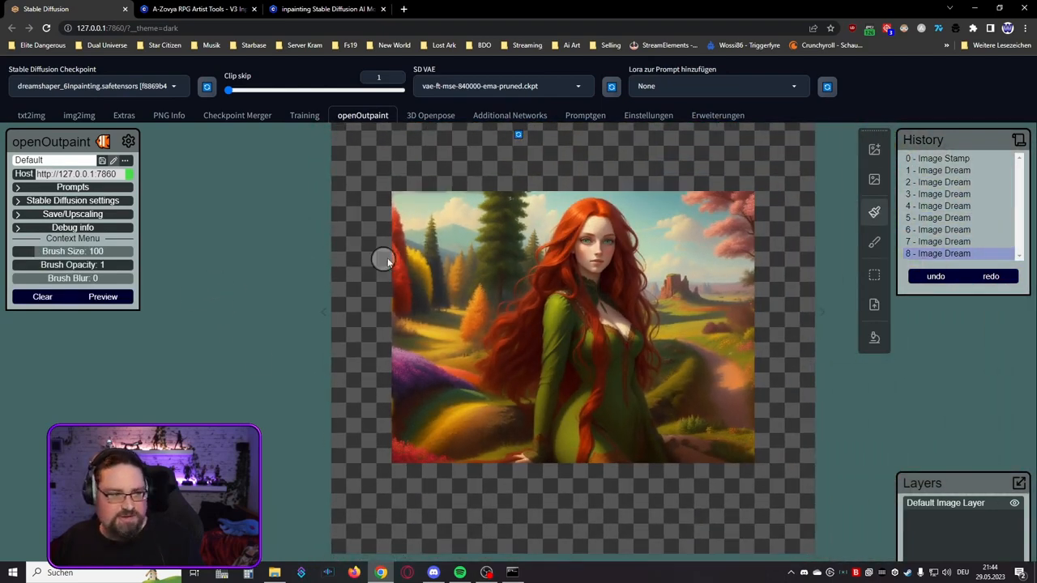
Step: Generate a 768 × 768 px dream across the upper left edge of the image, extending into the empty canvas
click(874, 149)
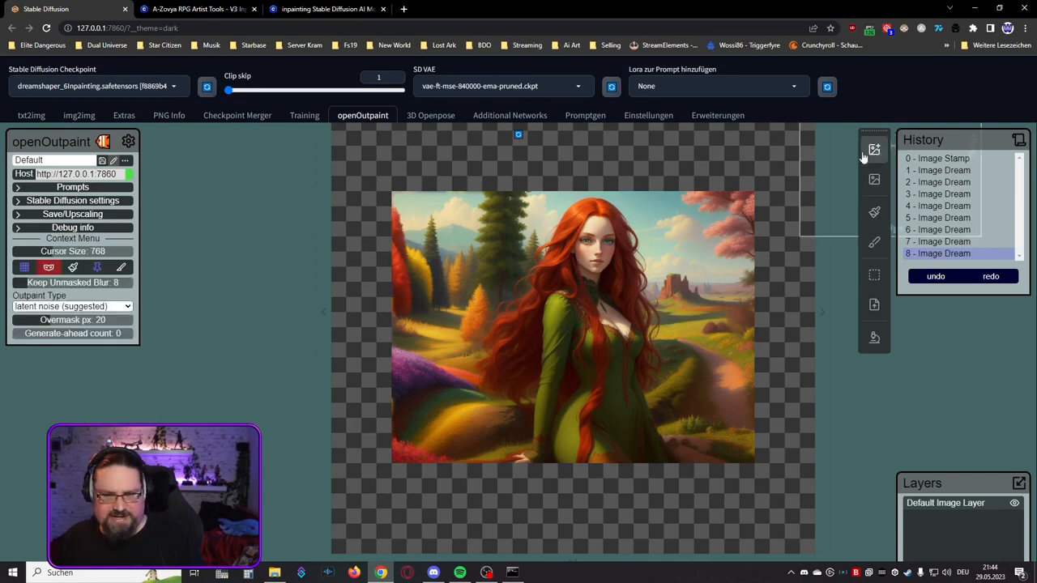
scroll(421, 281, up, 1)
drag(346, 213, 432, 364)
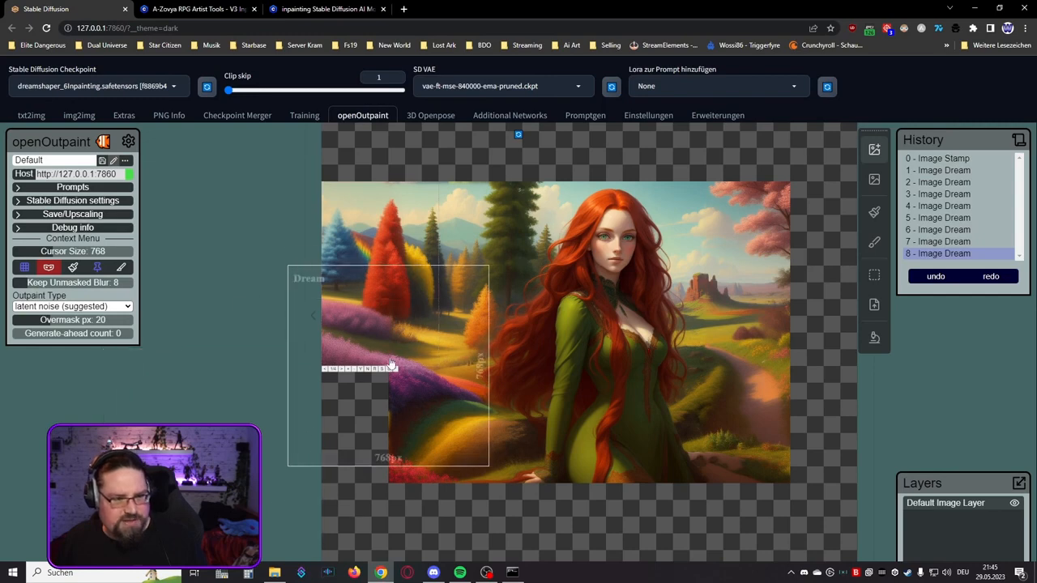
Step: Compare the variations of the upper left dream and keep variation 3 with the yellow-green tree
scroll(277, 332, up, 2)
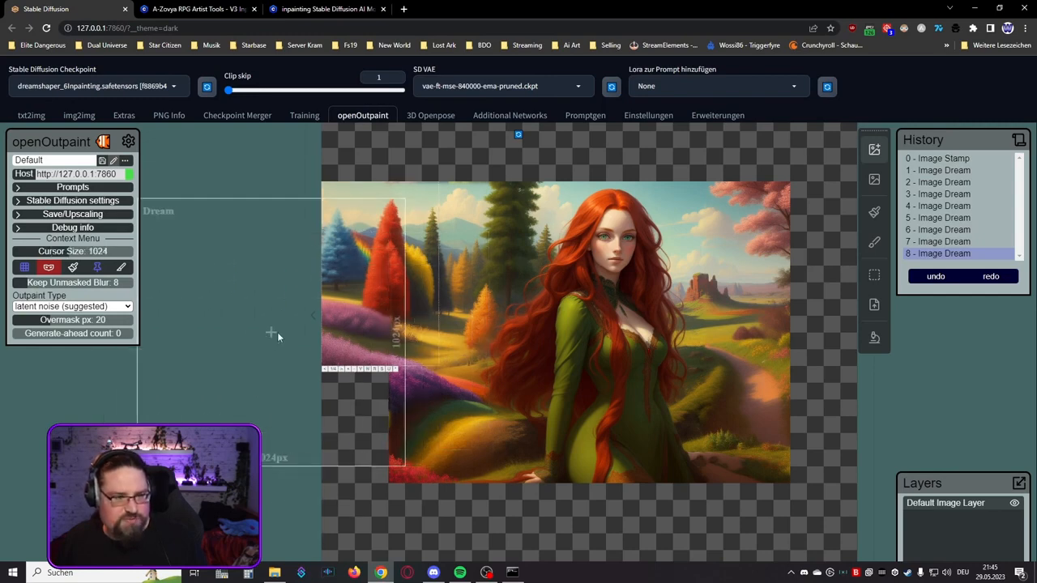
scroll(271, 332, up, 4)
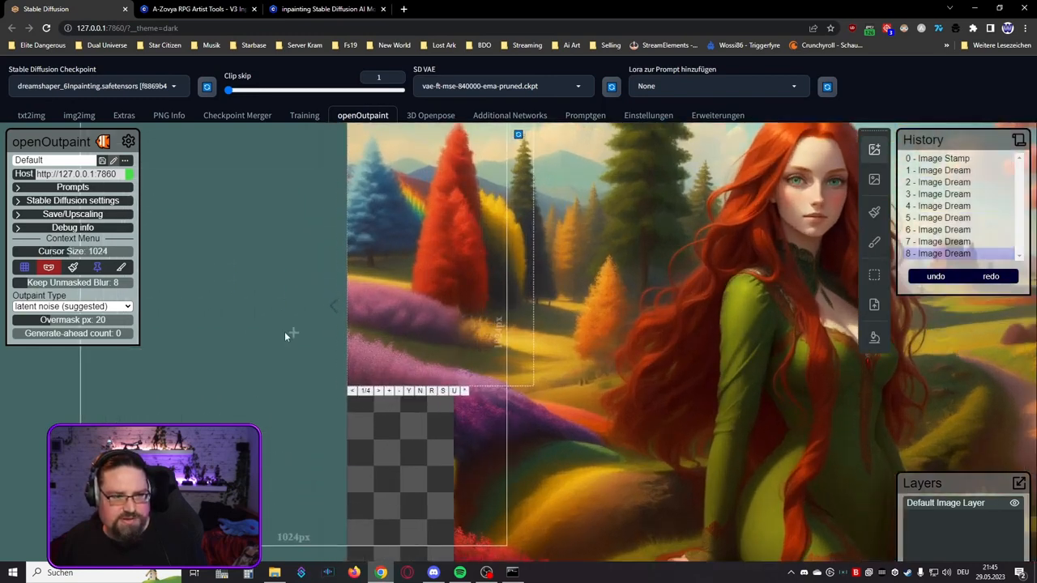
click(379, 392)
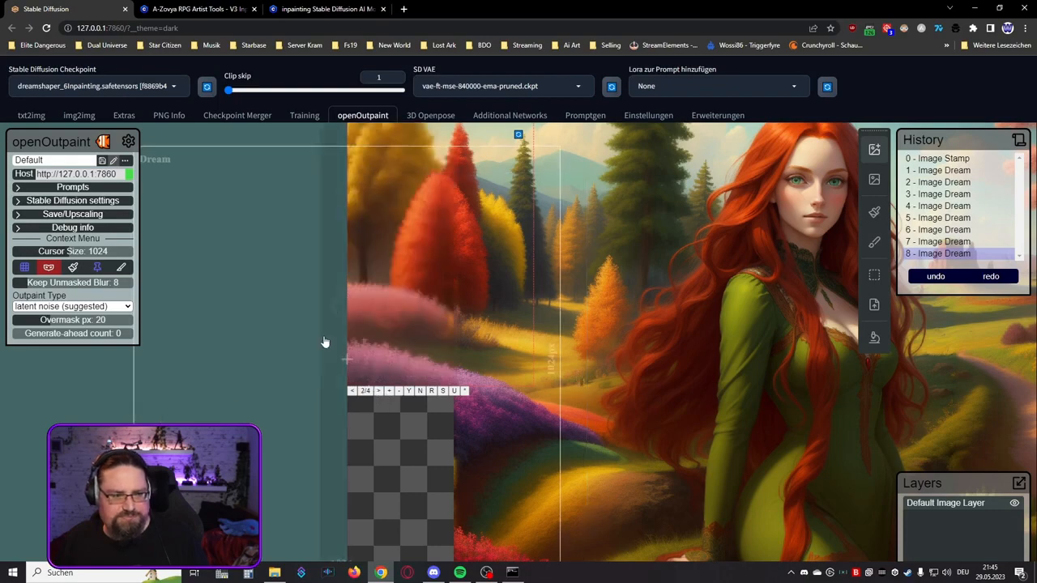
scroll(311, 324, down, 3)
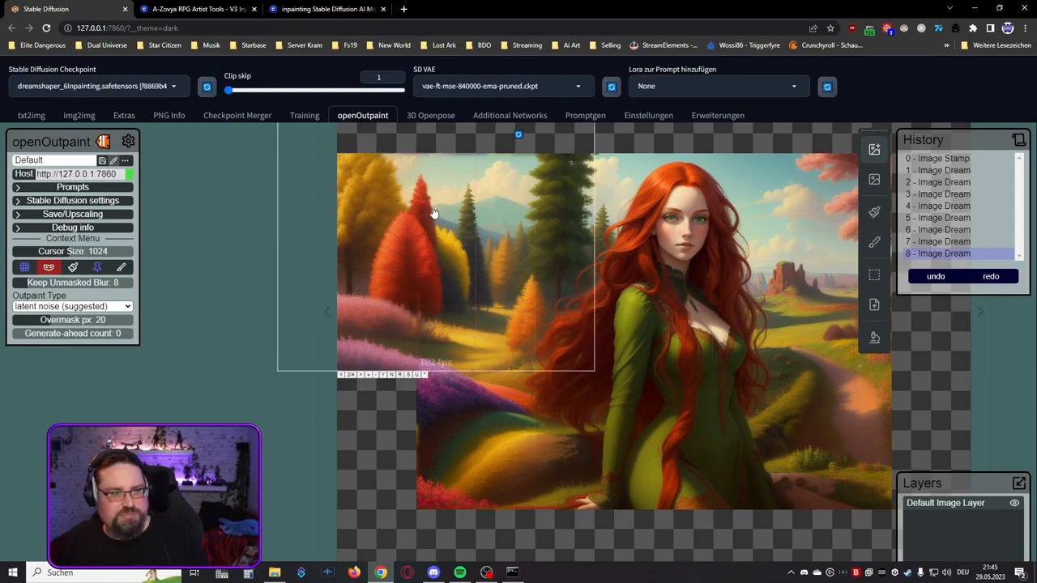
scroll(366, 192, up, 4)
scroll(366, 191, up, 2)
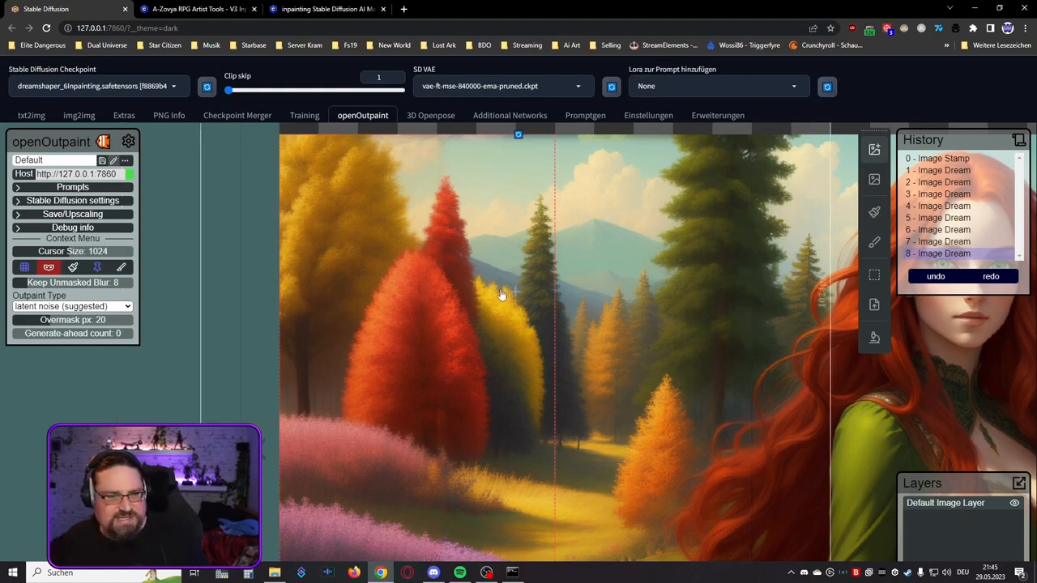
scroll(441, 283, down, 3)
click(366, 493)
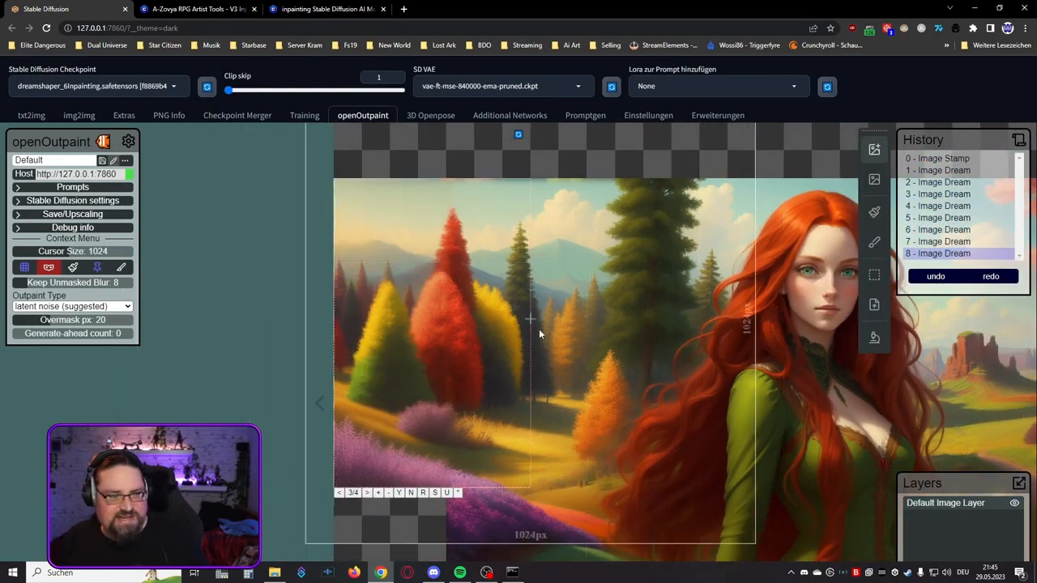
scroll(478, 328, down, 3)
scroll(465, 326, down, 1)
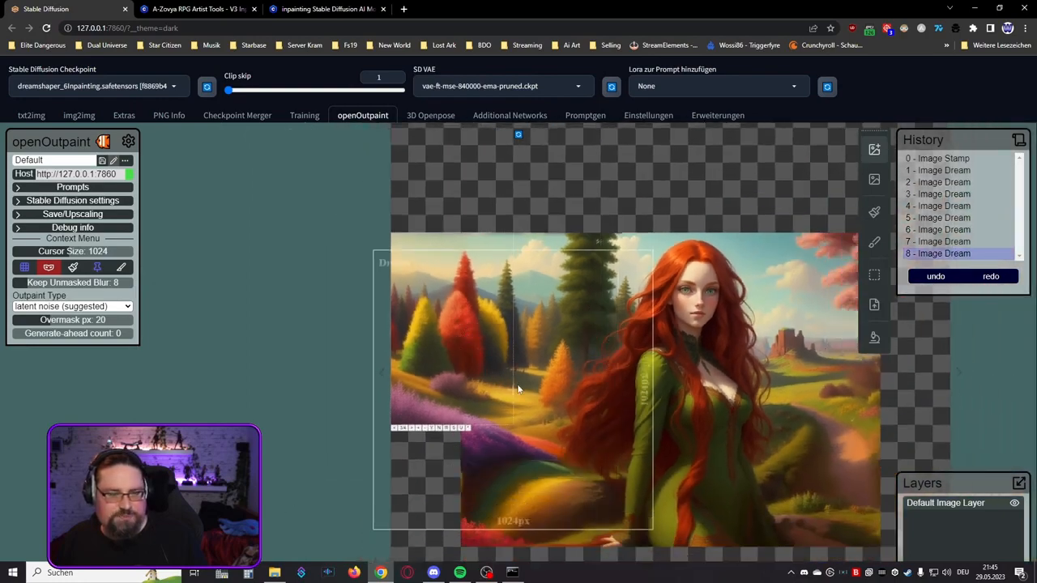
drag(227, 291, 234, 329)
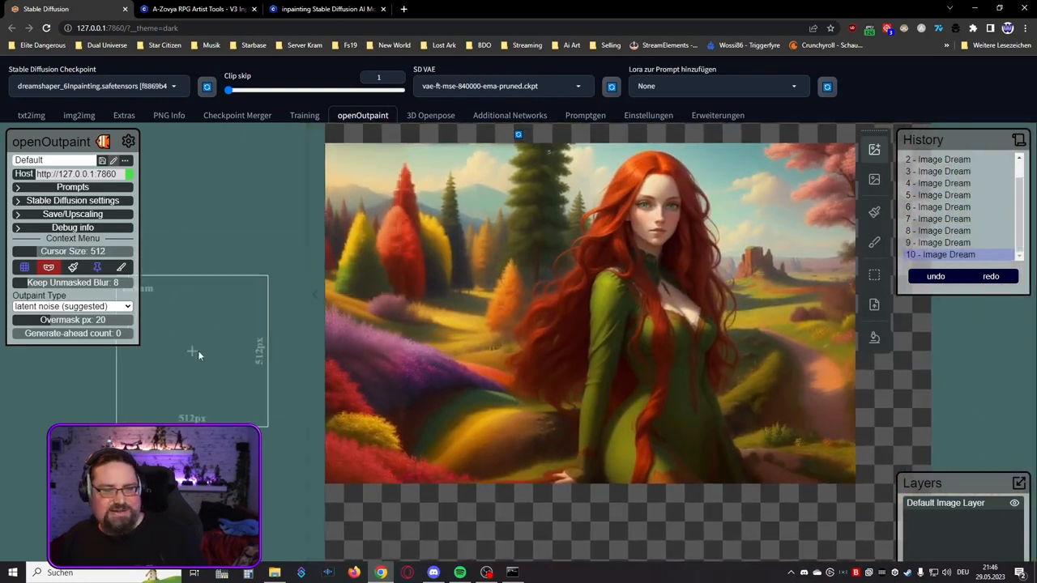
Step: Expand the canvas on the left side of the image by 512 px
scroll(197, 351, down, 2)
drag(185, 372, 271, 371)
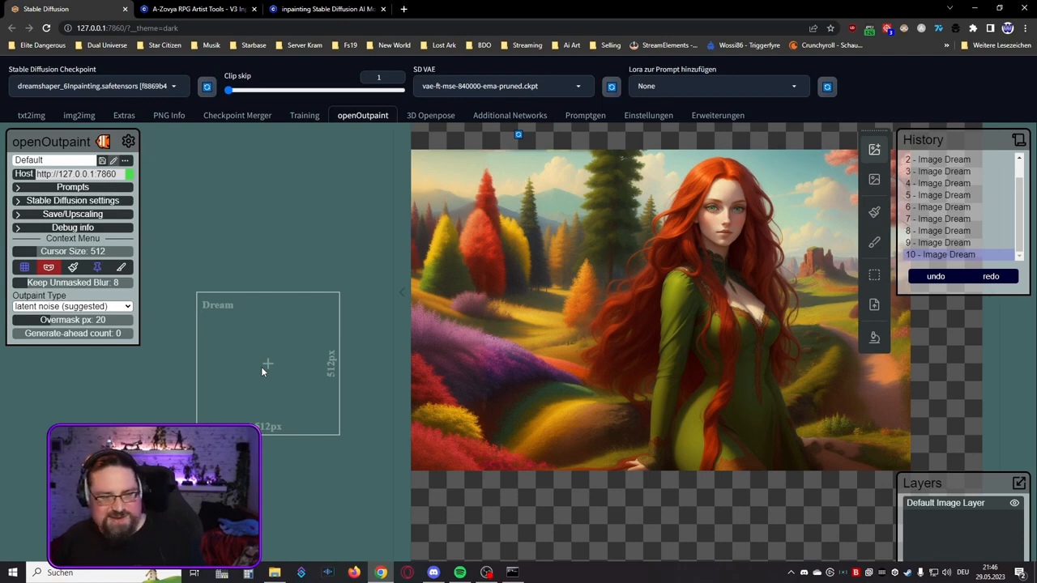
click(406, 304)
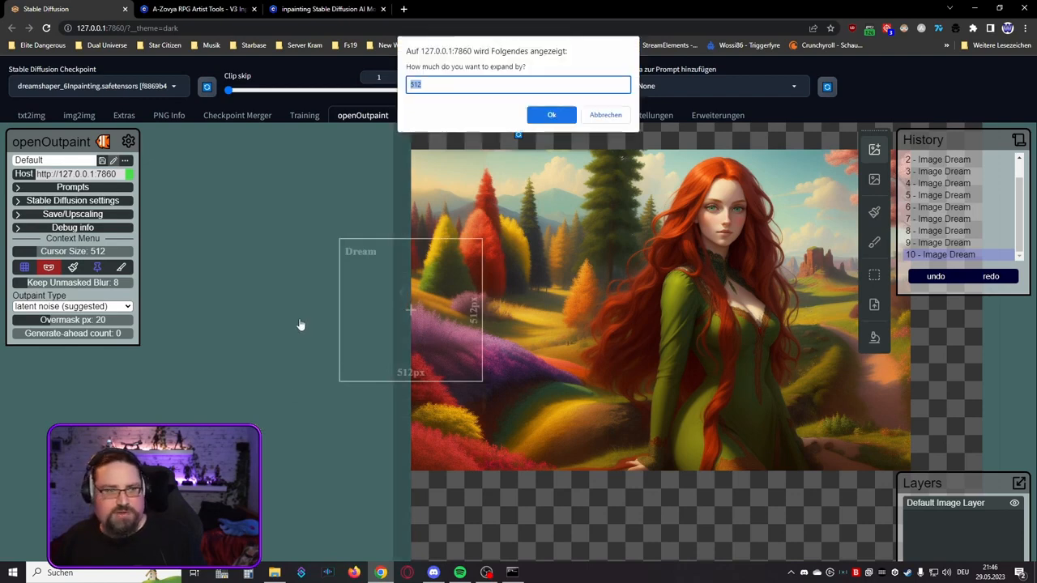
click(538, 115)
Step: Generate a 512 × 512 px dream across the upper left edge of the image, reaching into the newly added canvas
scroll(284, 253, down, 3)
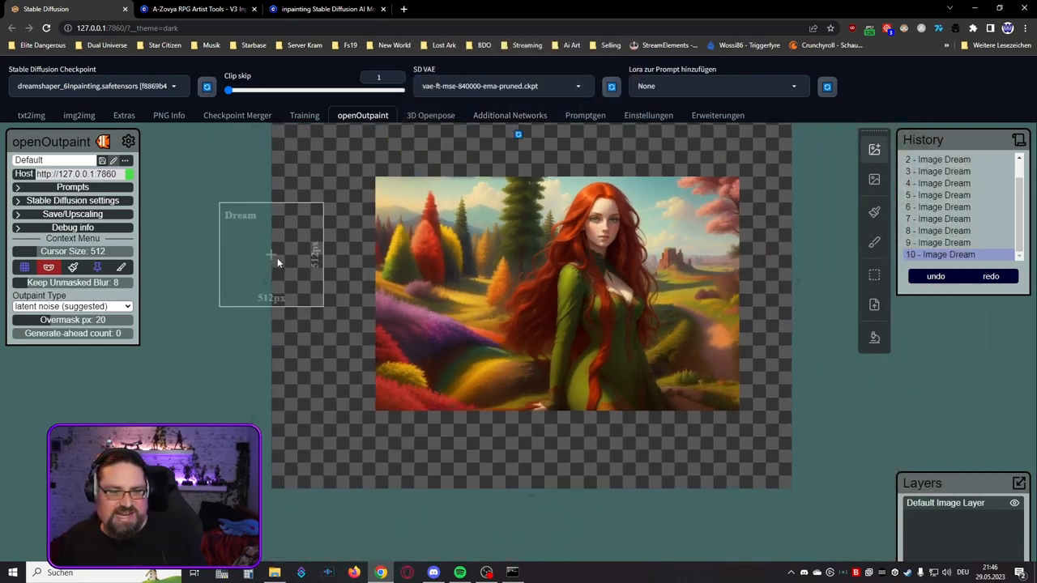
scroll(276, 260, down, 1)
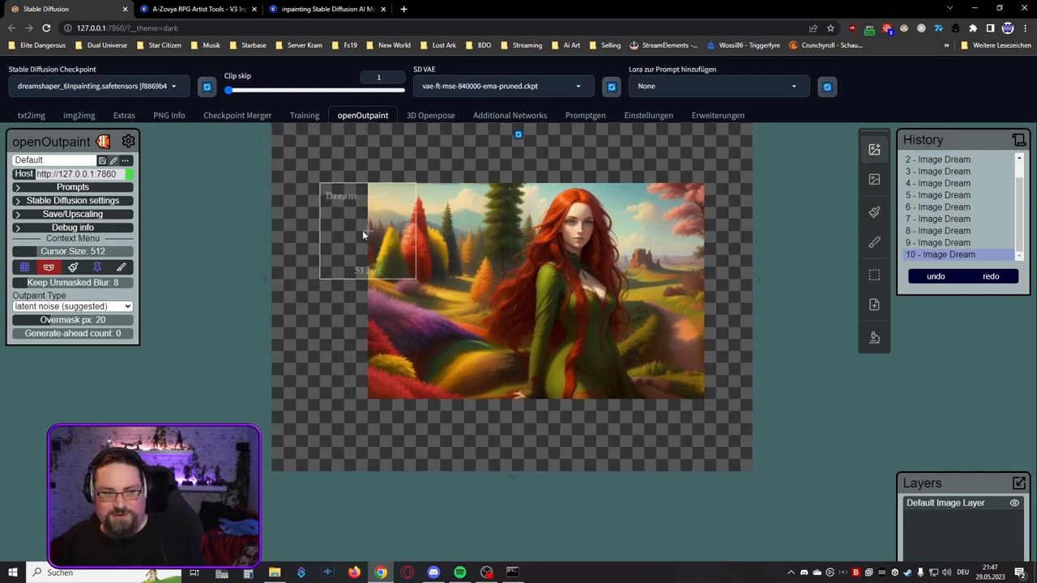
click(356, 230)
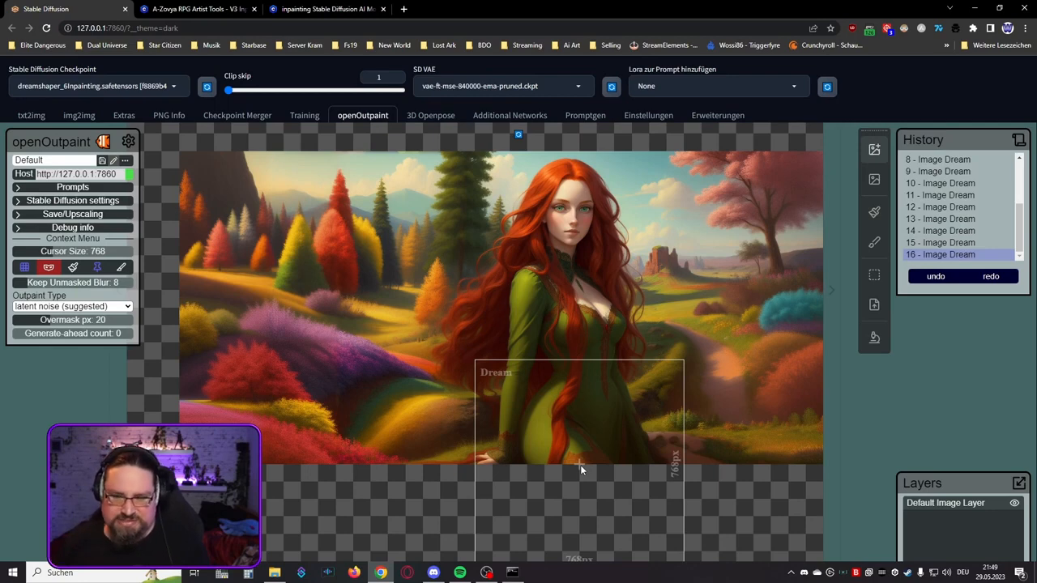
Step: Select the entire outpainted image from corner to corner and save the selection as an image file
click(876, 280)
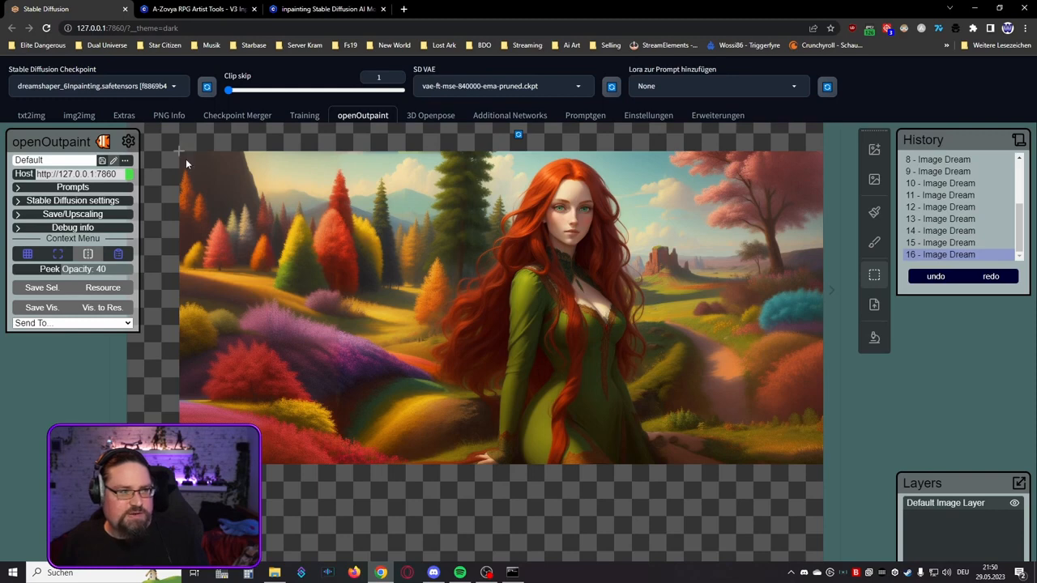
drag(186, 159, 823, 464)
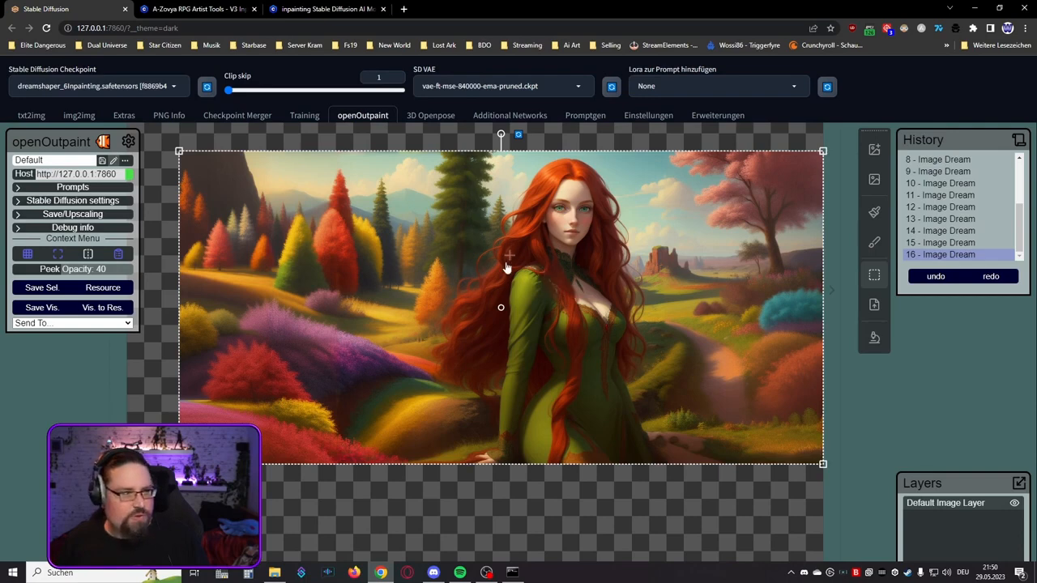
click(45, 289)
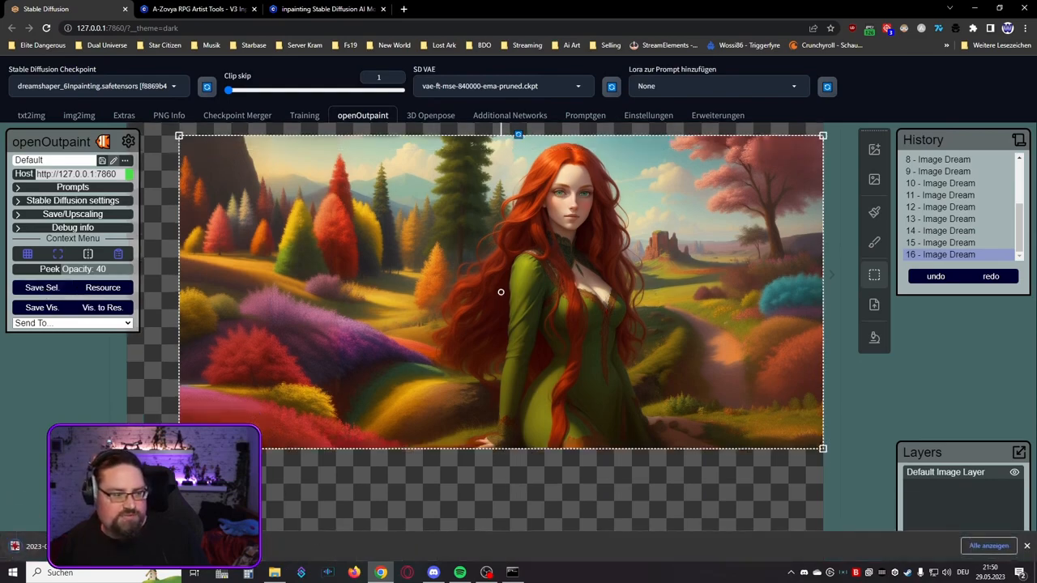
Step: Open the saved image in IrfanView, inspect it at different zoom levels, close it, and switch back to the Dream tool
click(24, 546)
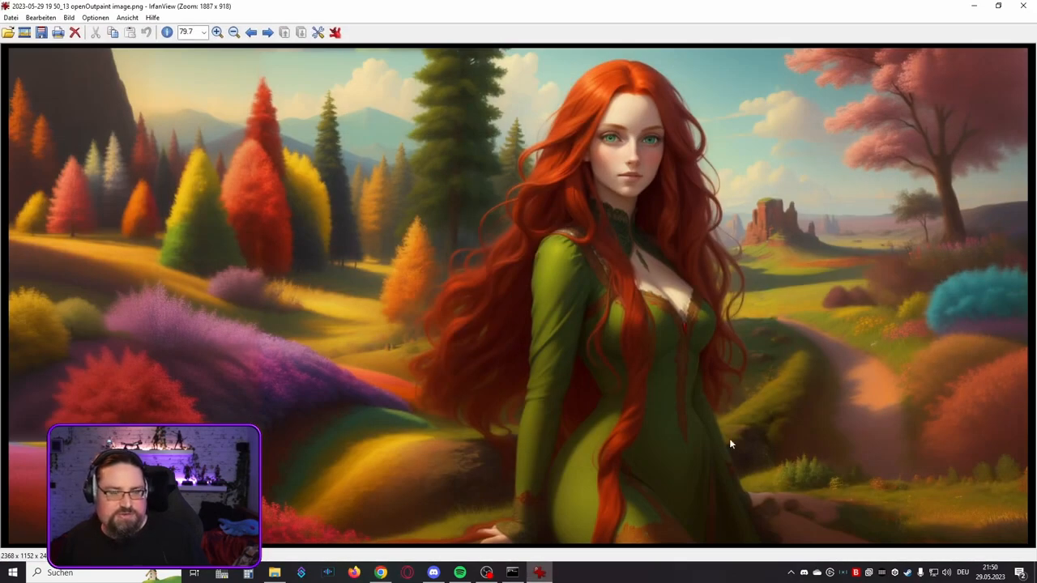
scroll(564, 370, down, 3)
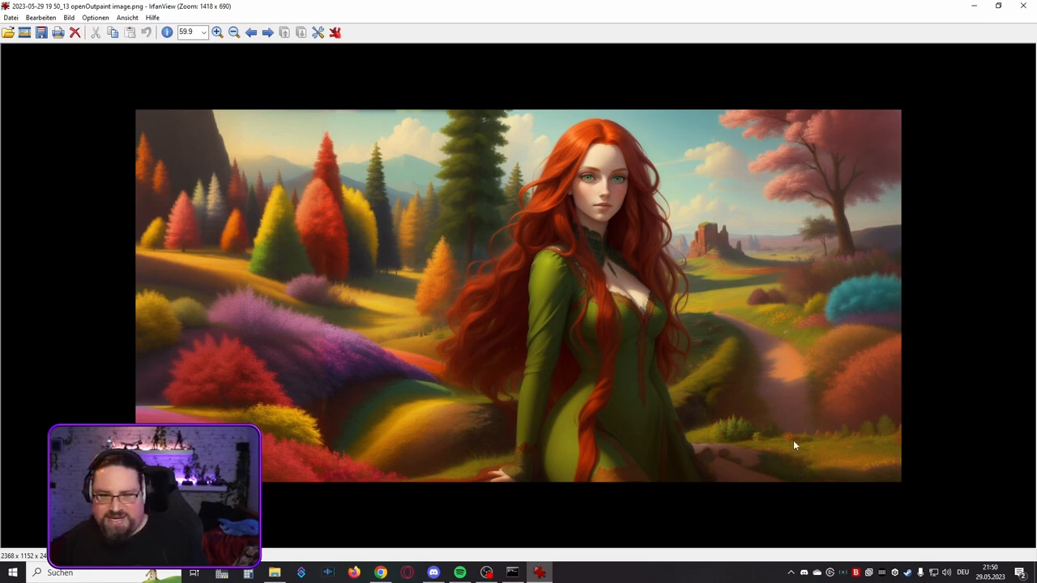
scroll(540, 330, up, 2)
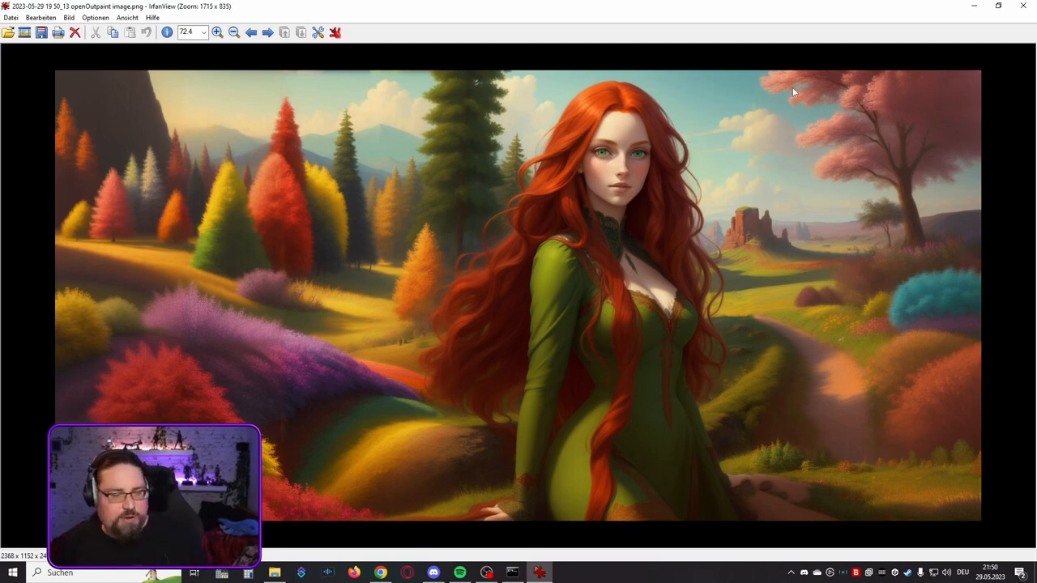
click(1023, 5)
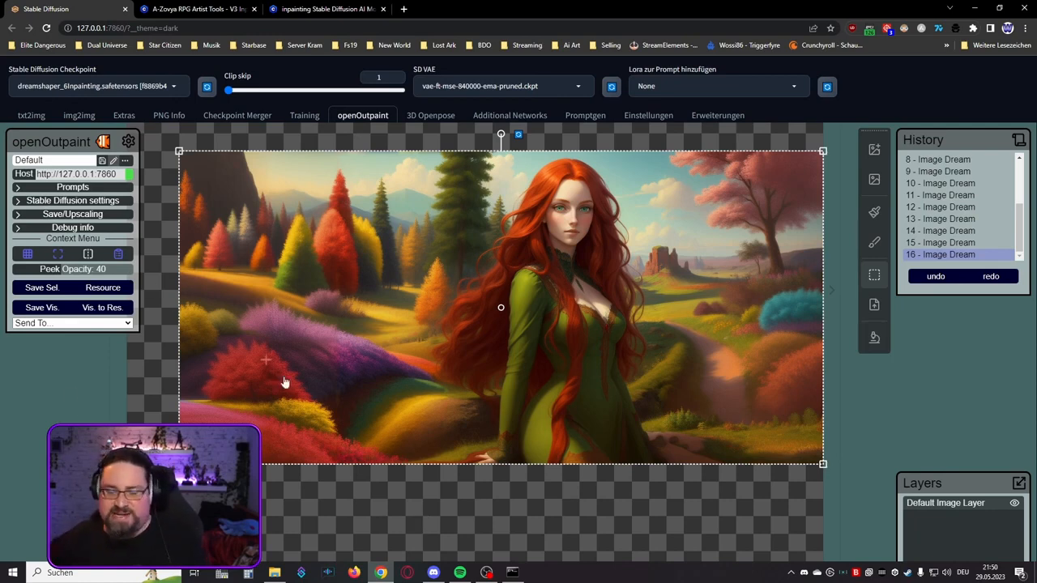
click(875, 154)
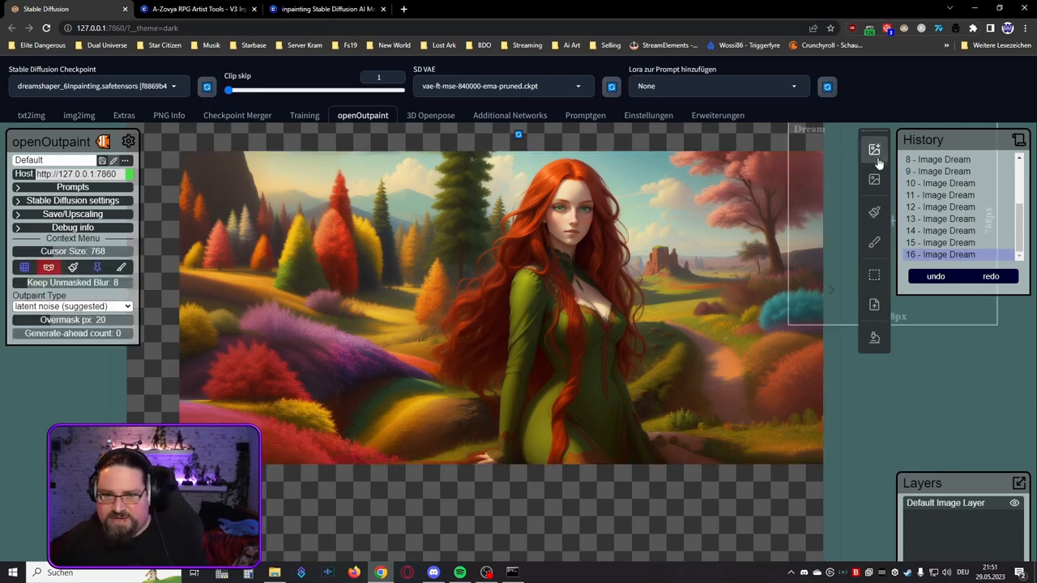
Step: Try to outpaint the red-haired woman's lower edge with a 768 × 768 px dream, browse the generated variants and discard them
drag(594, 488, 545, 322)
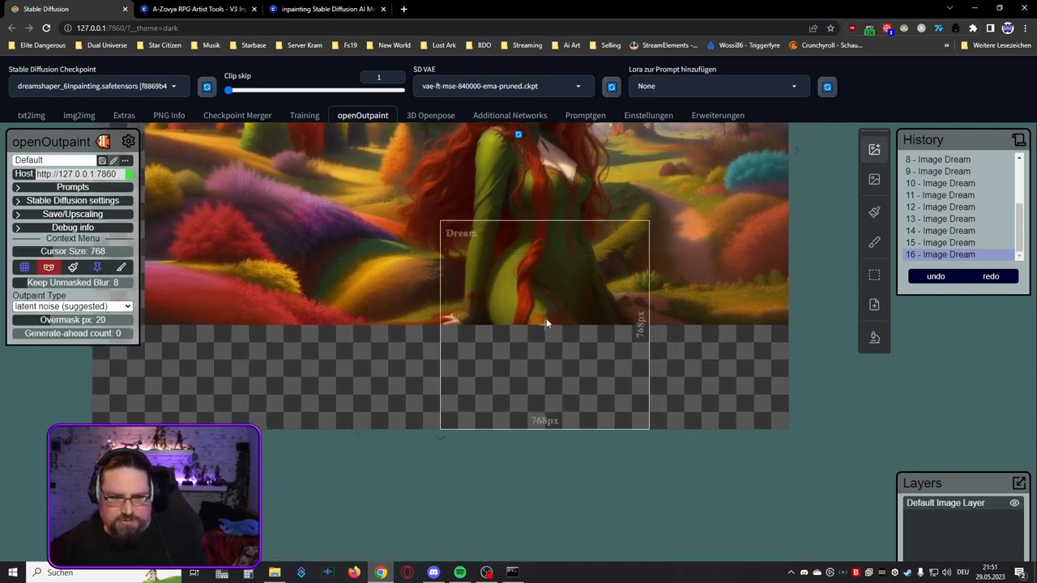
click(547, 323)
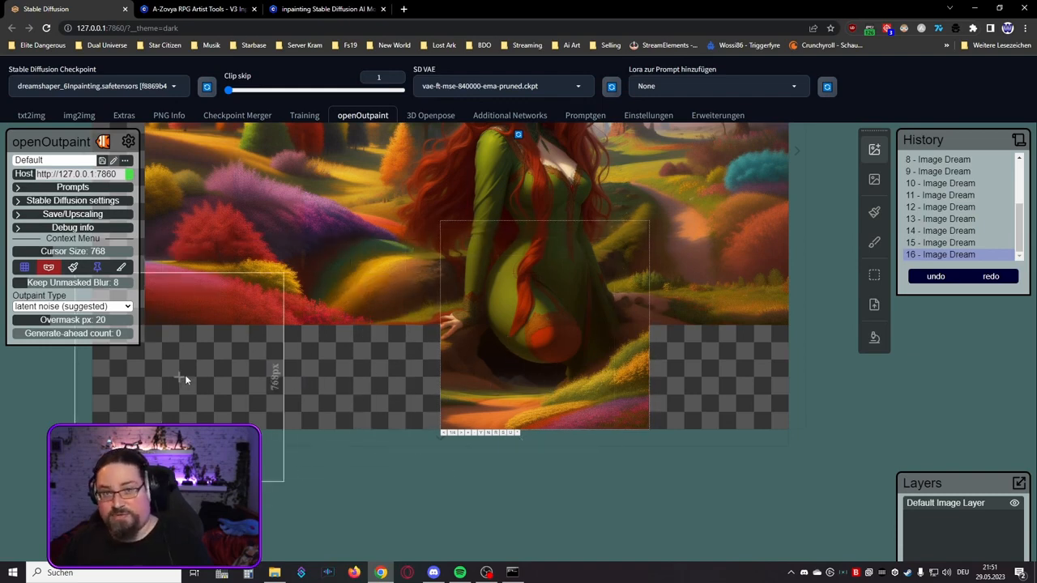
click(464, 435)
click(463, 434)
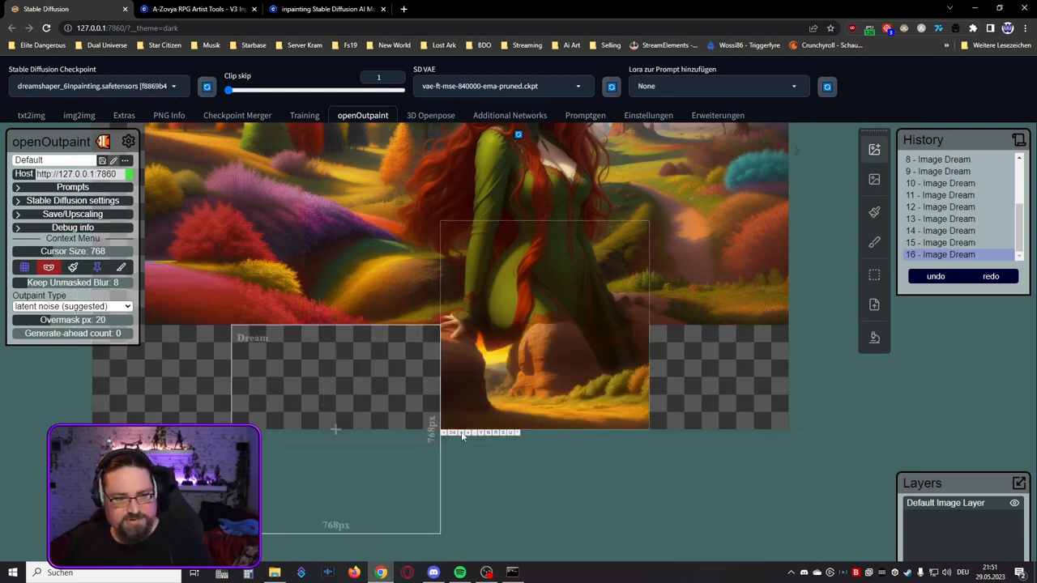
click(464, 435)
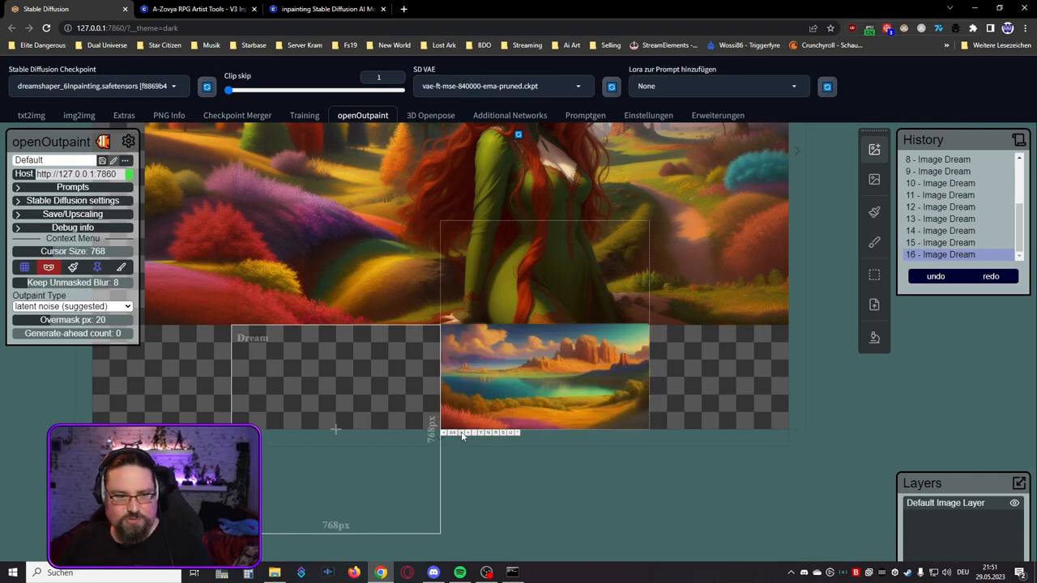
click(463, 434)
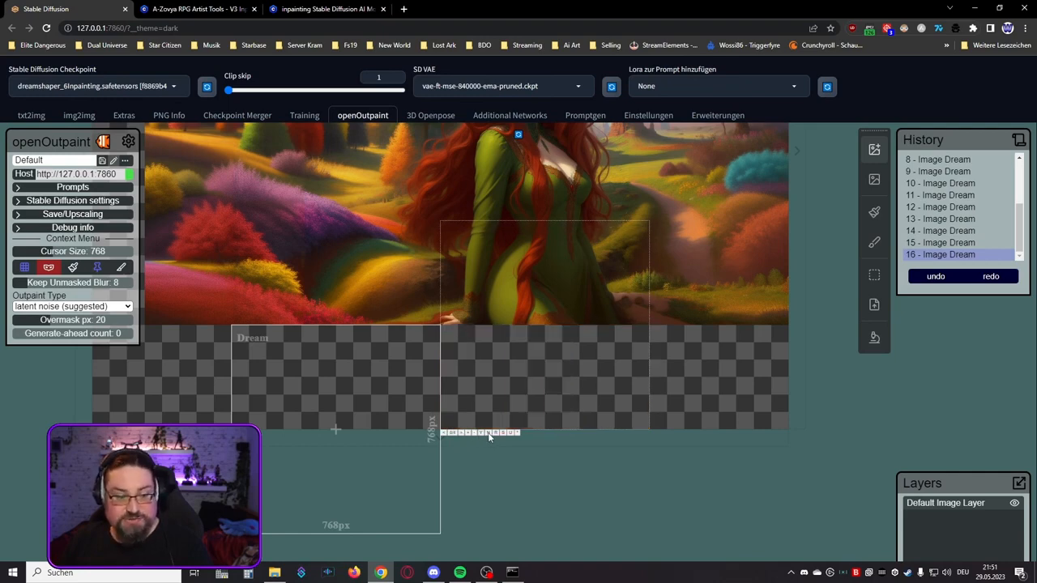
click(488, 434)
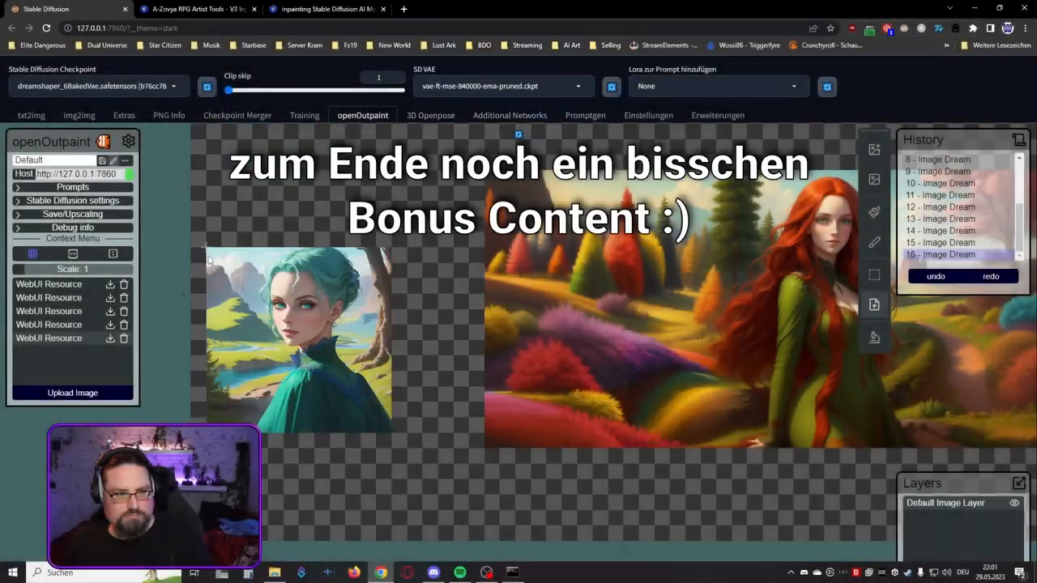
Step: Stamp the teal-haired woman portrait at scale 1 onto the empty canvas left of the red-haired woman's landscape and release the stamp
scroll(394, 191, down, 5)
scroll(261, 201, up, 3)
click(243, 203)
right_click(243, 203)
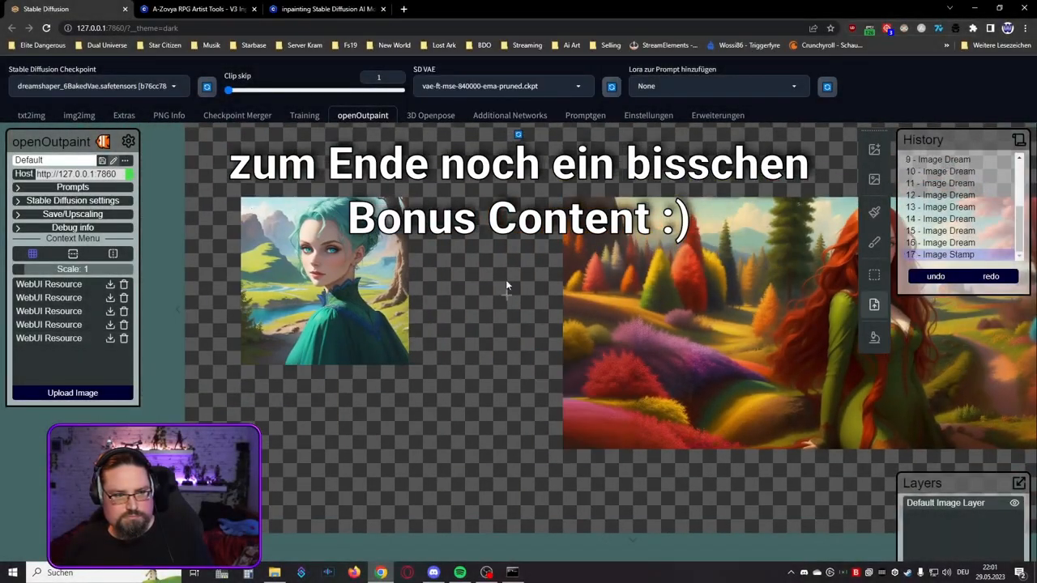
Step: Try 768 × 768 px dreams over the lower edge of the teal-haired portrait using the dreamshaper_6BakedVae checkpoint, and discard the results
click(874, 150)
scroll(324, 364, up, 1)
click(327, 364)
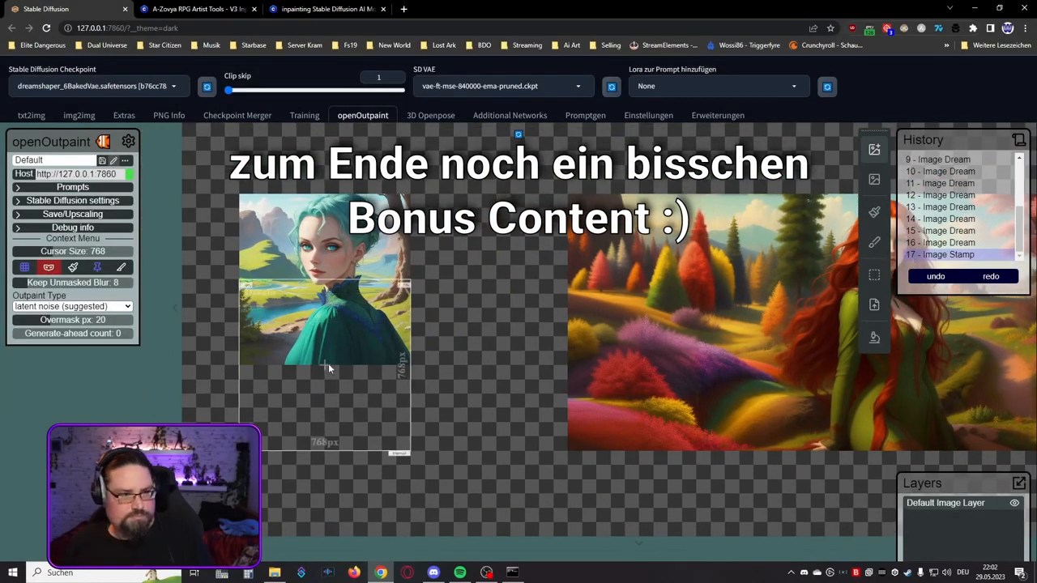
scroll(486, 368, up, 2)
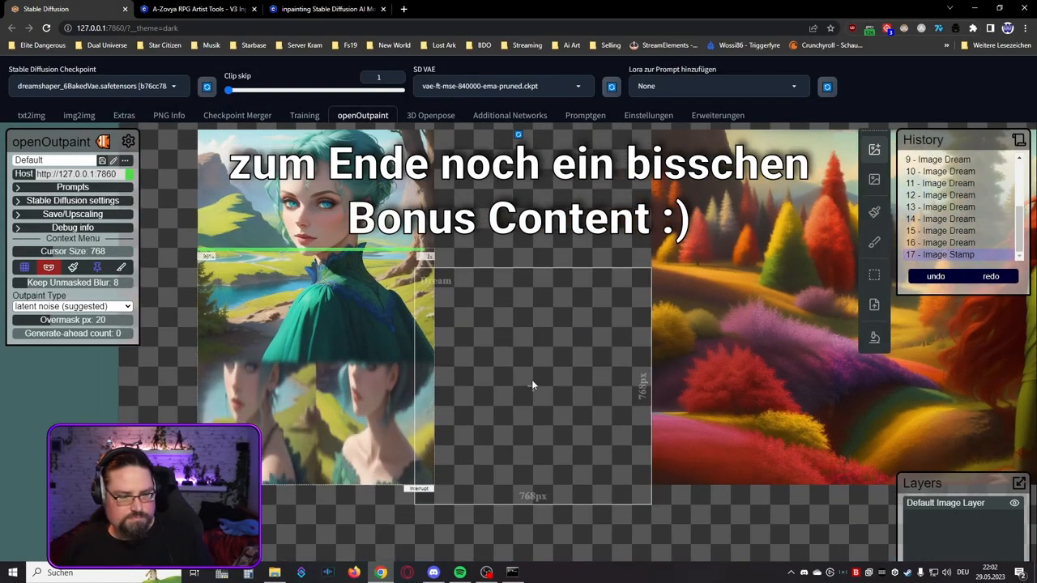
click(230, 489)
click(230, 488)
click(230, 488)
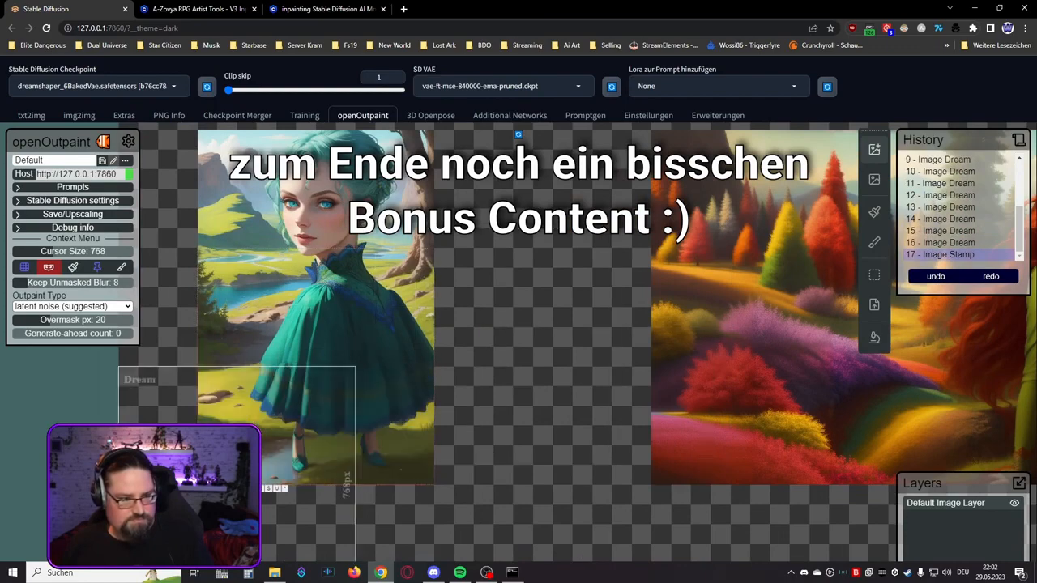
click(252, 488)
click(382, 373)
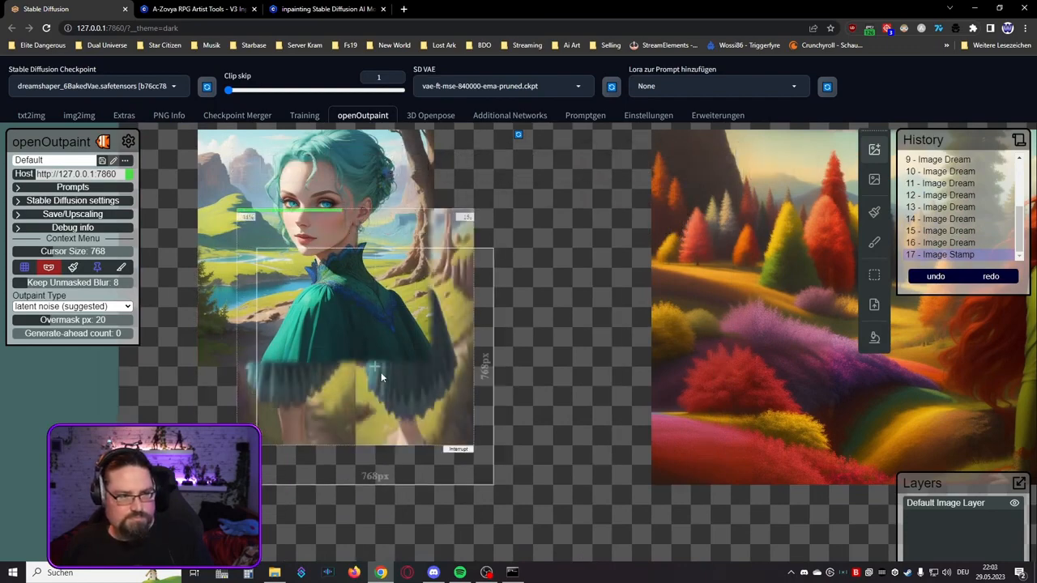
click(291, 450)
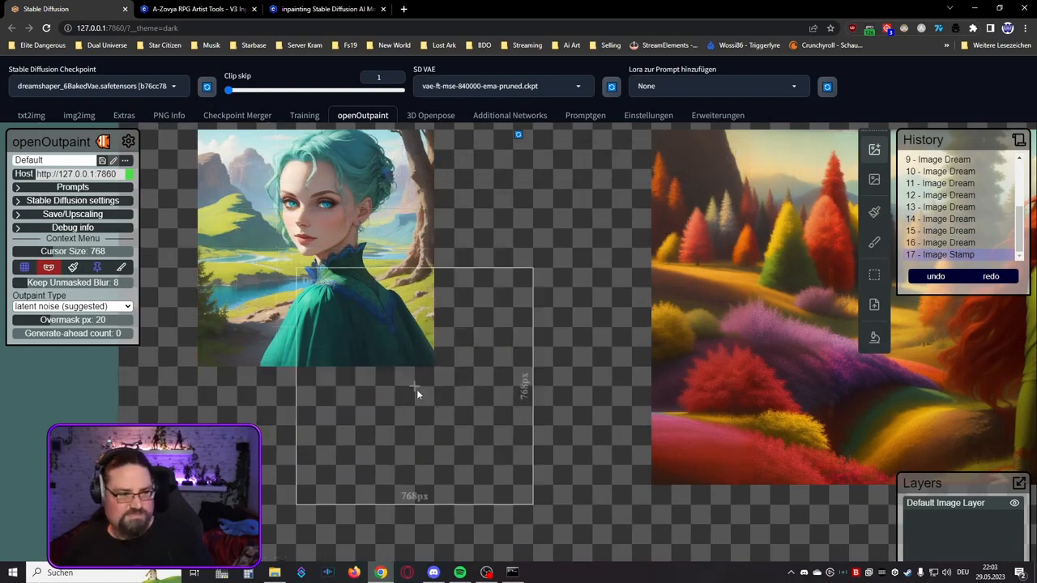
Step: Switch the checkpoint to dreamshaper_6Inpainting and try another 768 × 768 px dream over the lower edge of the teal-haired portrait
click(99, 86)
click(164, 218)
click(313, 388)
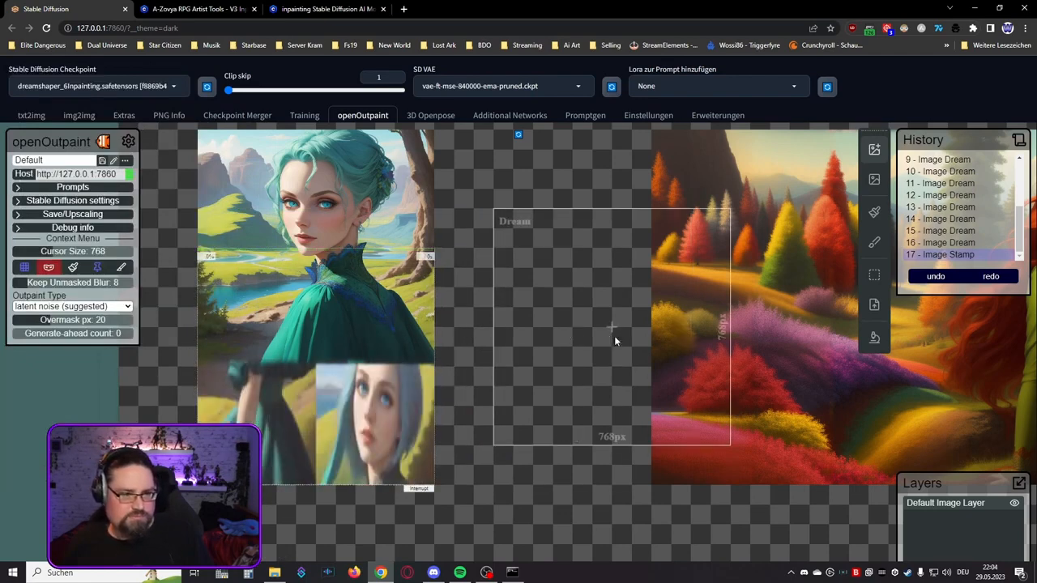
click(253, 488)
Step: Generate a 768 × 768 px dream overlapping more of the teal-haired portrait's lower part, browse the variants and accept one
scroll(324, 329, down, 1)
click(320, 329)
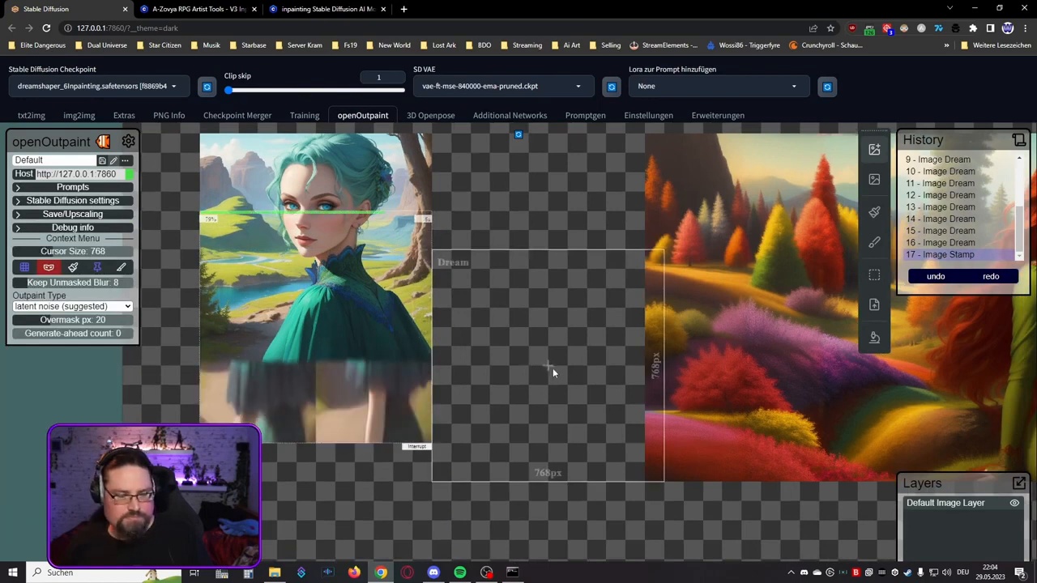
click(231, 446)
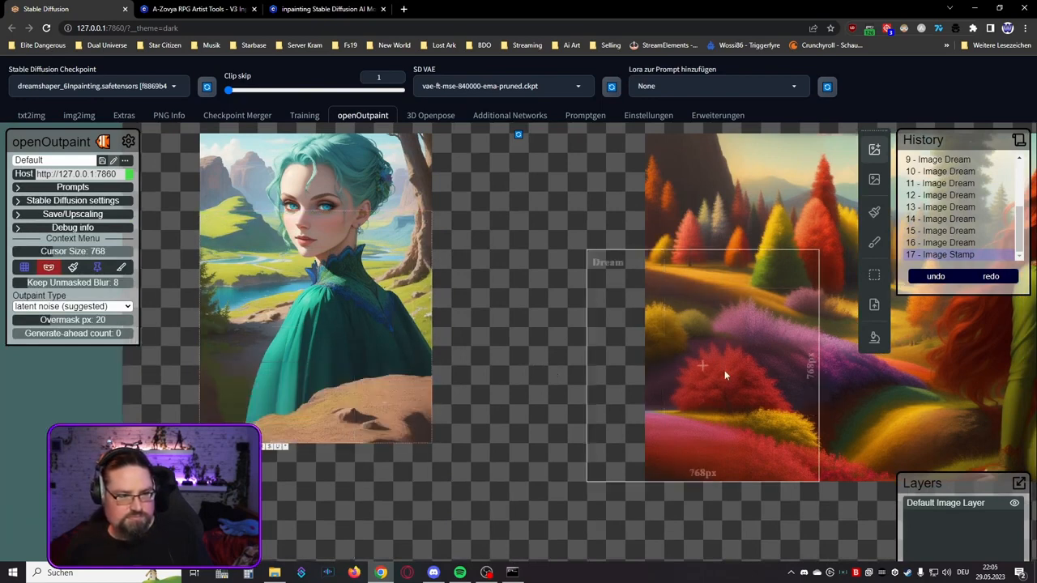
click(246, 447)
Step: Delete part of the positive prompt and accept a 768 × 768 px dream that extends the teal-haired portrait to the right
click(73, 187)
drag(107, 209, 92, 192)
key(BackSpace)
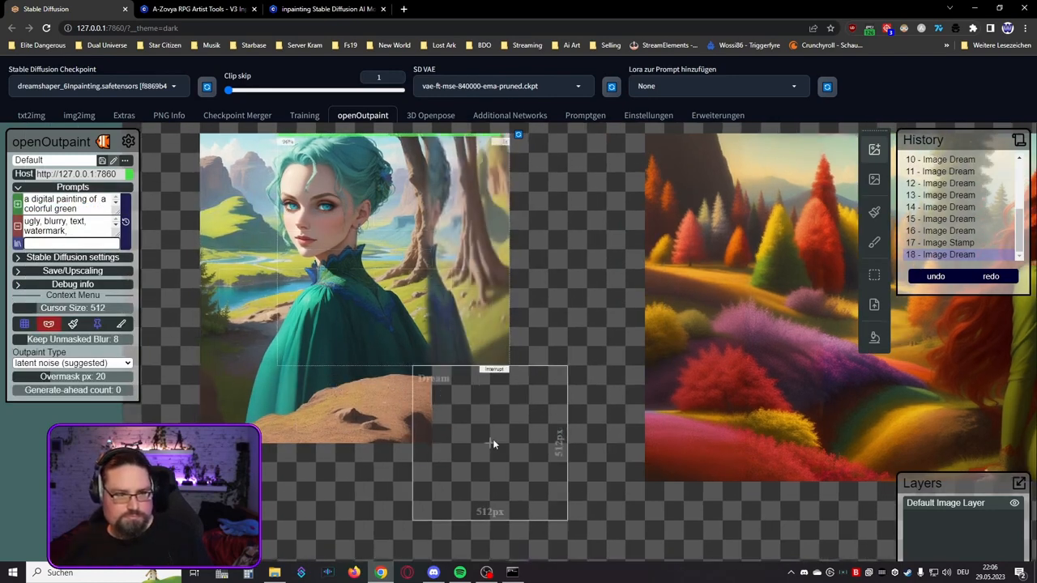
click(307, 370)
click(307, 370)
click(322, 370)
Step: Bridge the upper gap between the teal-haired portrait and the autumn landscape with a 768 × 768 px dream and accept it
scroll(572, 253, up, 1)
click(572, 253)
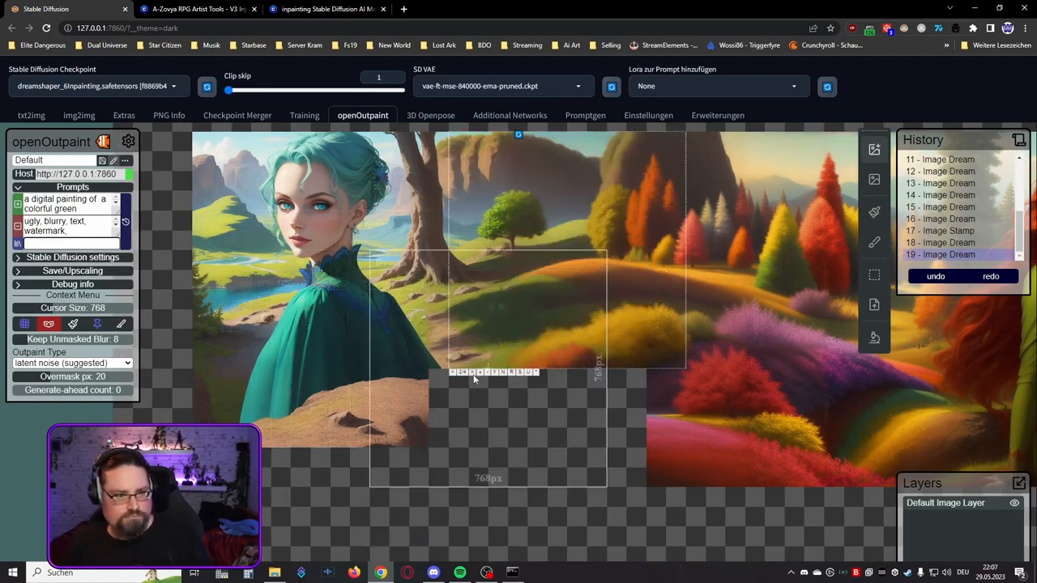
scroll(476, 378, down, 2)
click(493, 372)
Step: Extend the ground below the teal-haired woman with a 512 × 512 px dream and an adjoining 640 × 640 px dream on its left
click(370, 405)
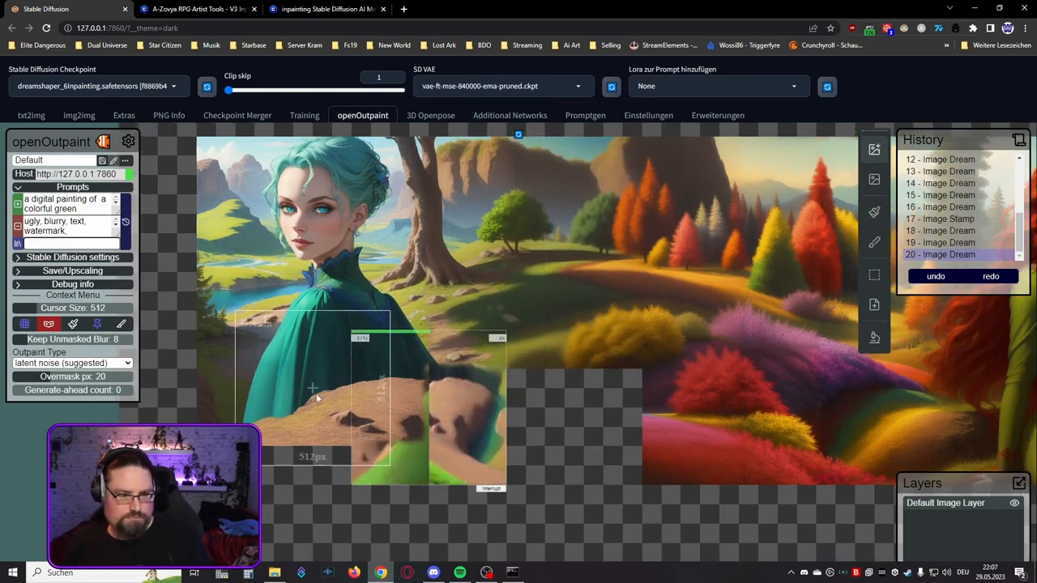
click(378, 490)
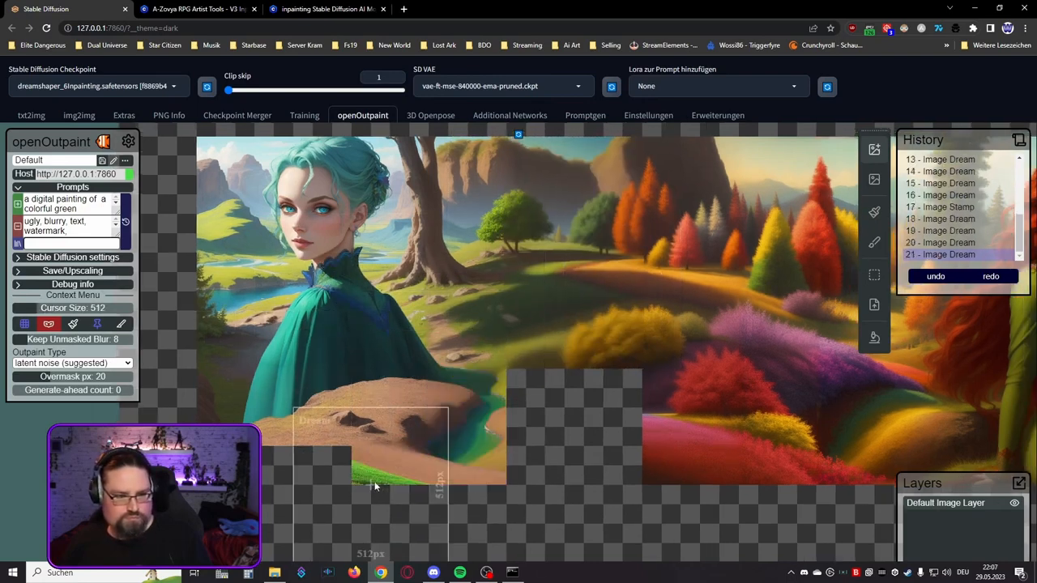
scroll(444, 413, up, 1)
click(435, 412)
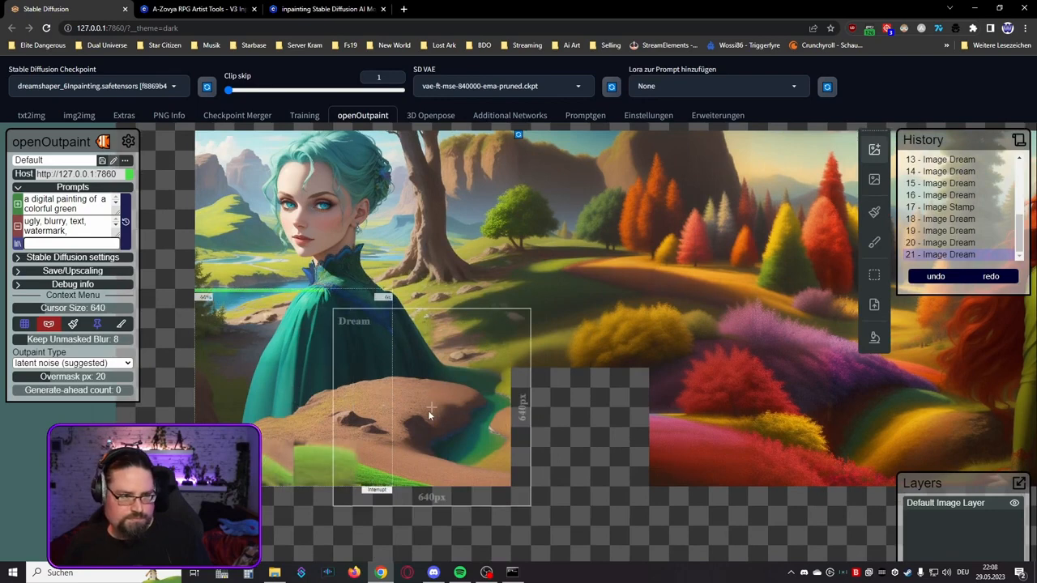
click(242, 489)
Step: Fill the remaining lower gap between the two pictures with a 768 × 768 px dream, browse the variants and accept one
scroll(578, 388, up, 1)
click(585, 374)
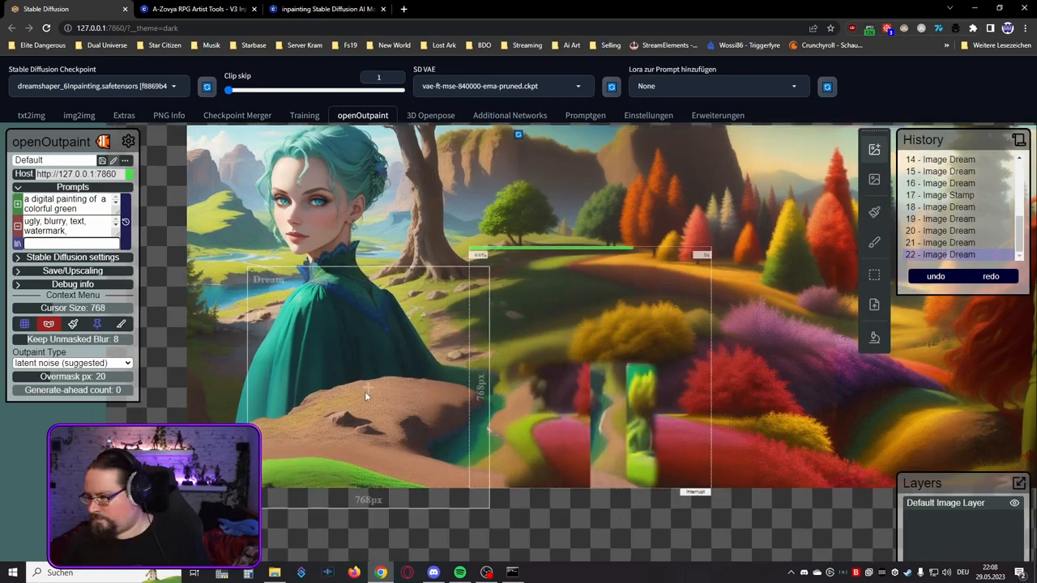
click(493, 492)
click(494, 493)
scroll(495, 499, down, 1)
drag(500, 499, 480, 433)
click(497, 427)
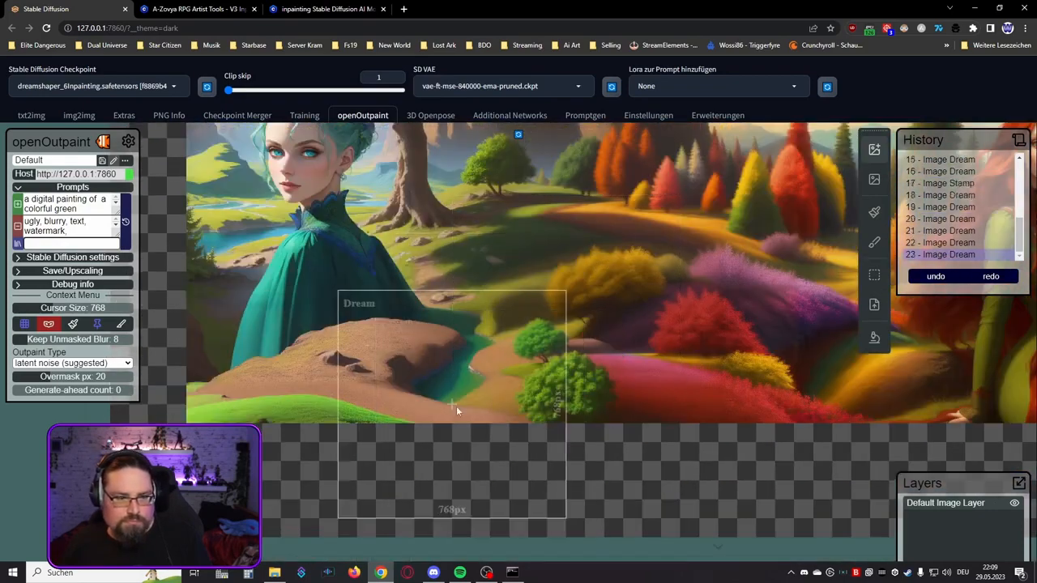
Step: Mask the small pond beside the brown mound with a size 100 brush, regenerate it with a 640 × 640 px dream and accept it
key(m)
mouse_move(444, 314)
mouse_down()
mouse_move(425, 413)
mouse_move(461, 334)
mouse_move(494, 378)
mouse_up()
drag(389, 402, 488, 336)
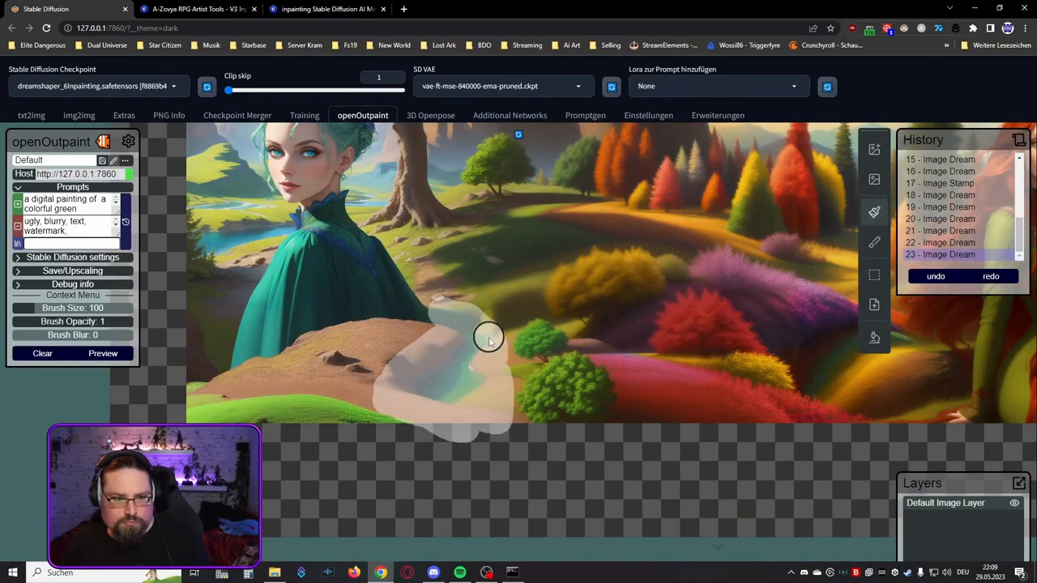
key(d)
click(451, 330)
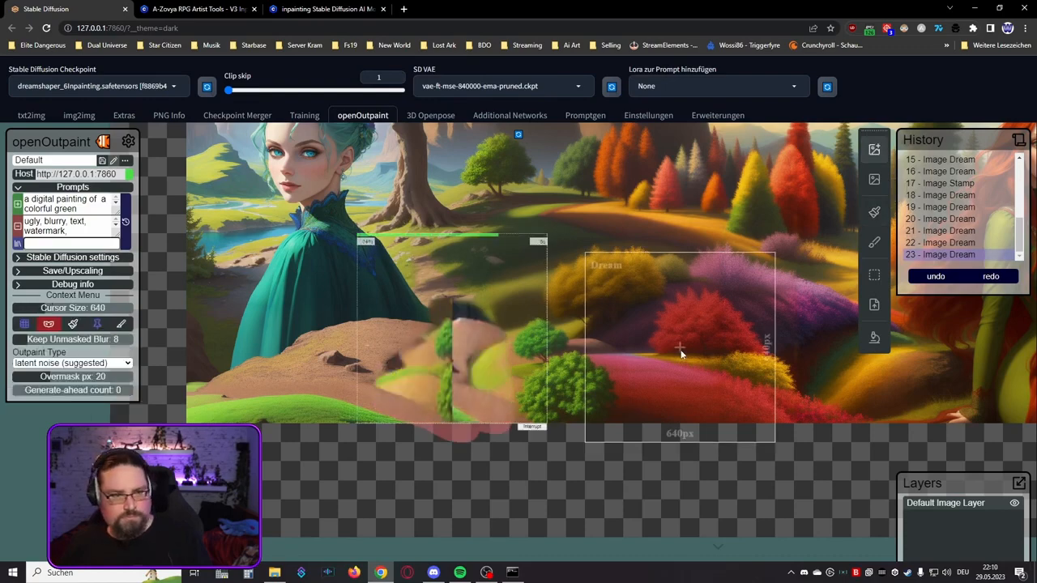
click(377, 432)
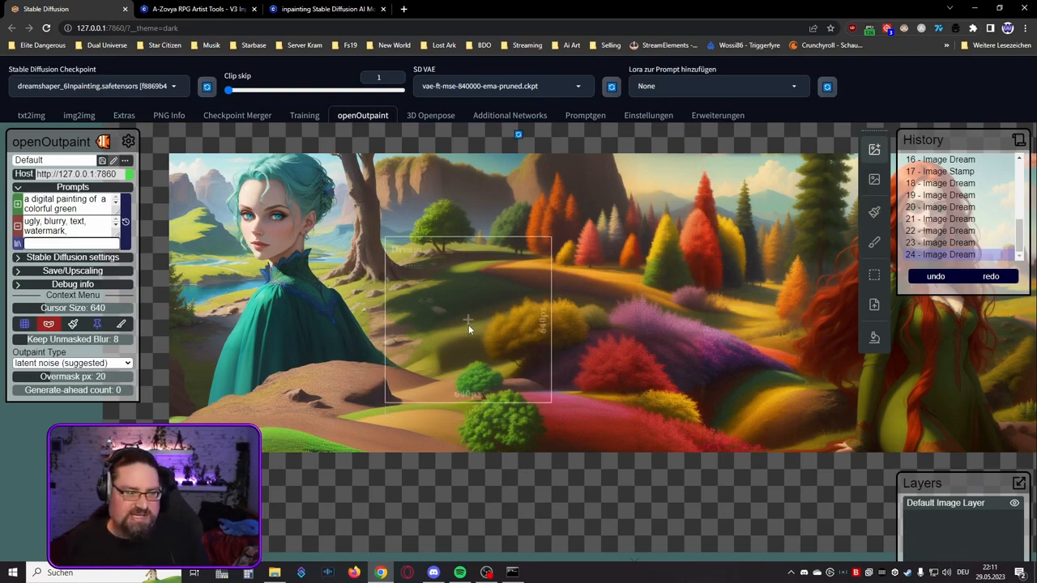
Step: Examine the merged landscape with both women at different zoom levels, checking the transition between the two pictures
drag(451, 322, 527, 352)
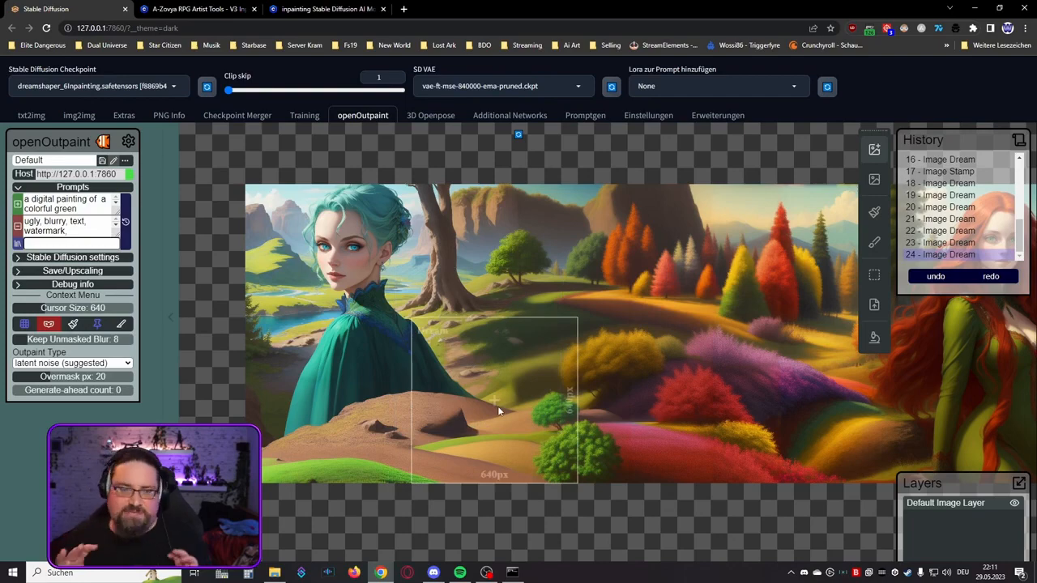
scroll(381, 301, down, 5)
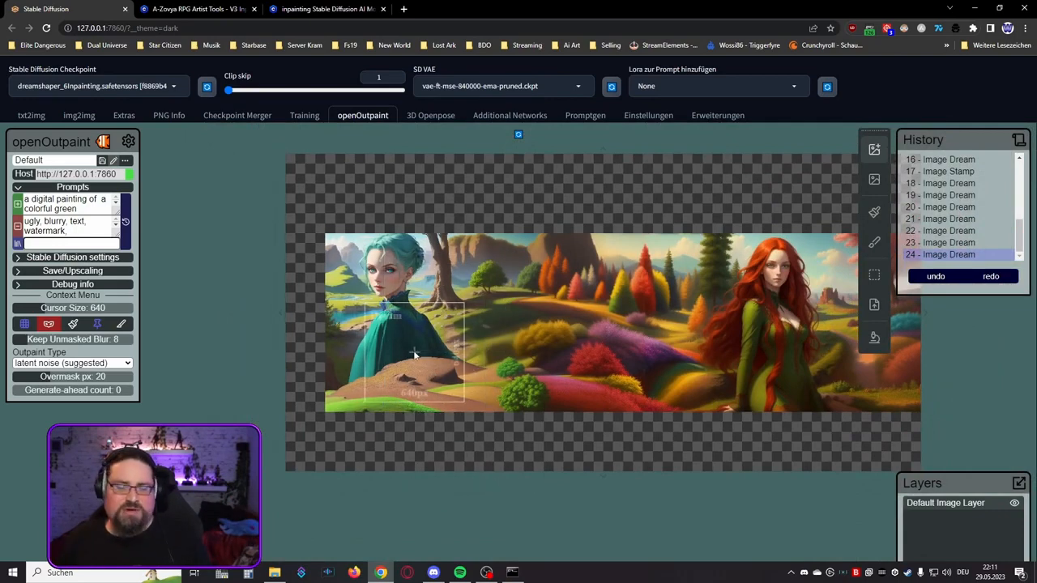
scroll(417, 341, up, 3)
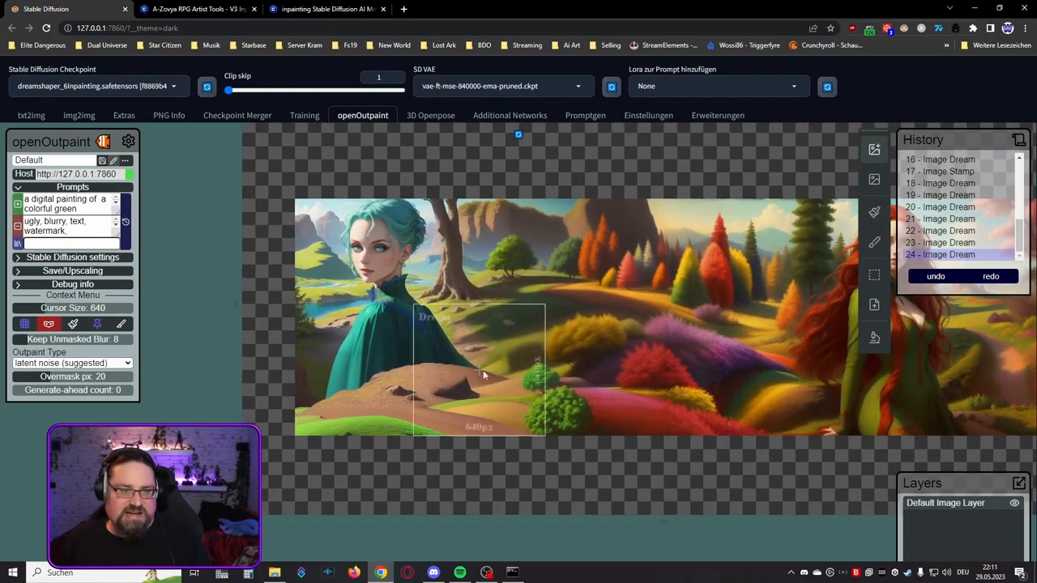
drag(617, 329, 521, 375)
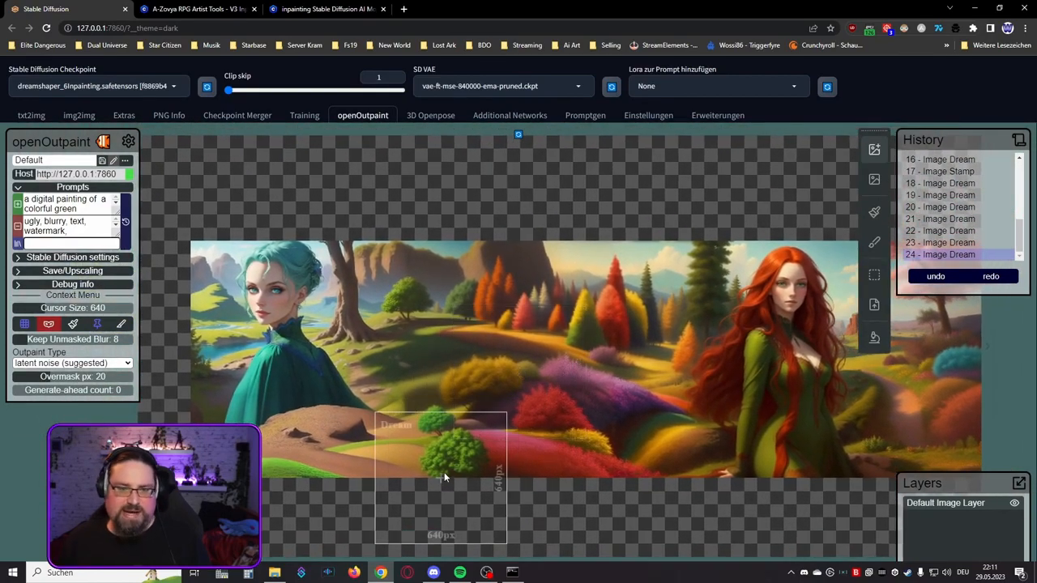
scroll(373, 440, up, 3)
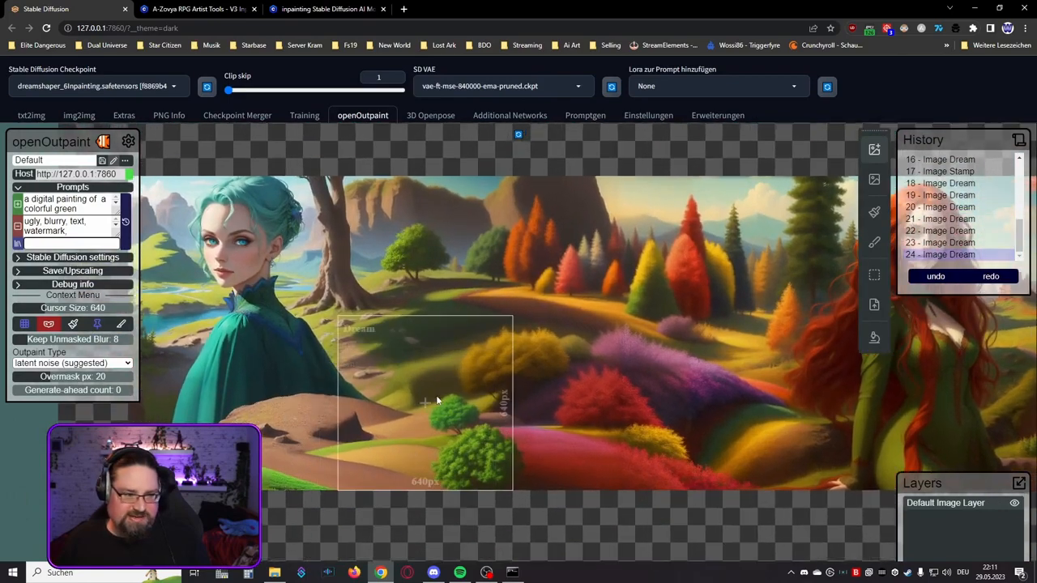
scroll(406, 390, up, 5)
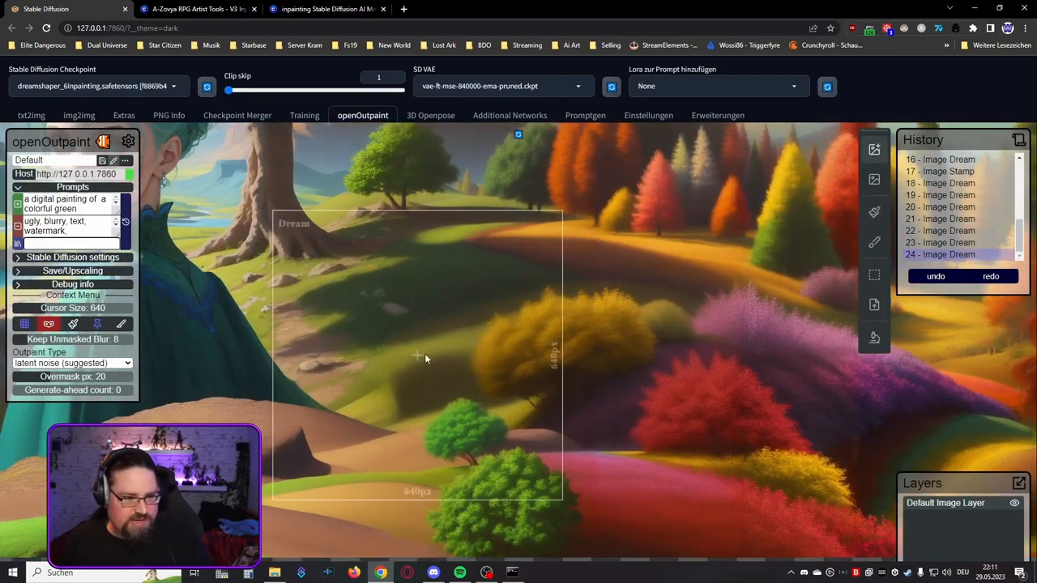
drag(389, 347, 583, 321)
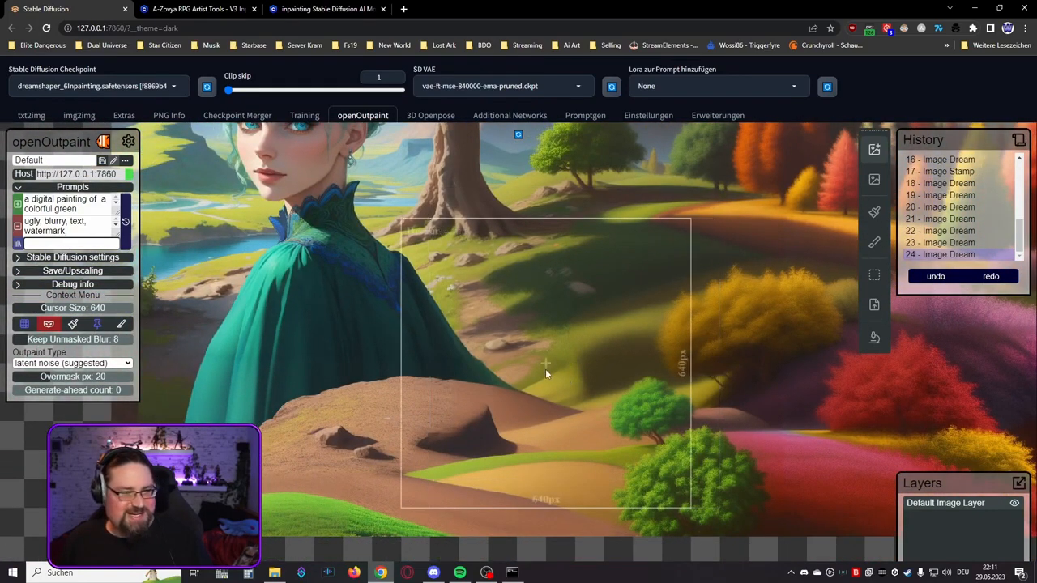
scroll(543, 365, down, 3)
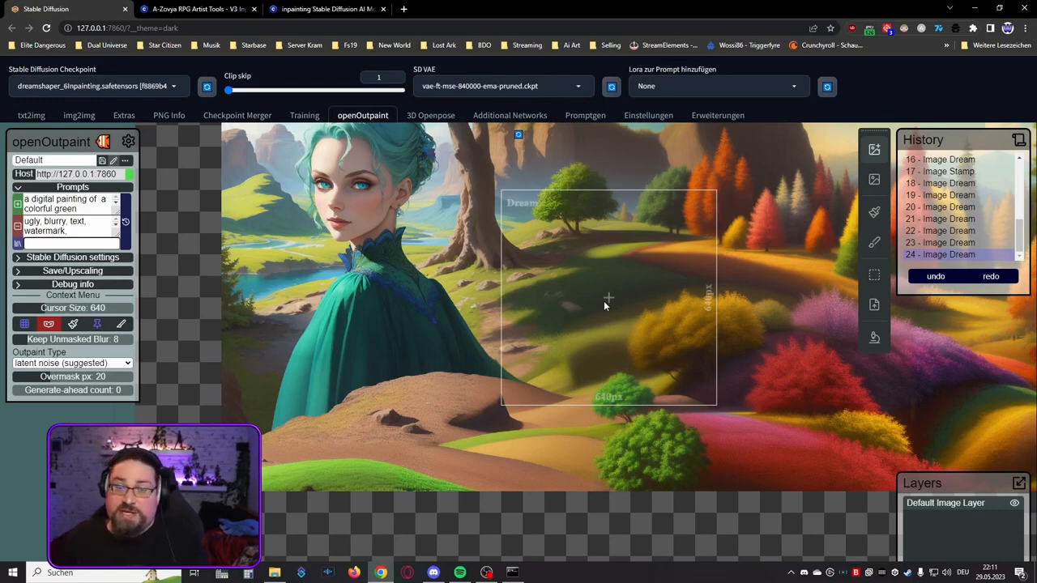
scroll(604, 301, down, 3)
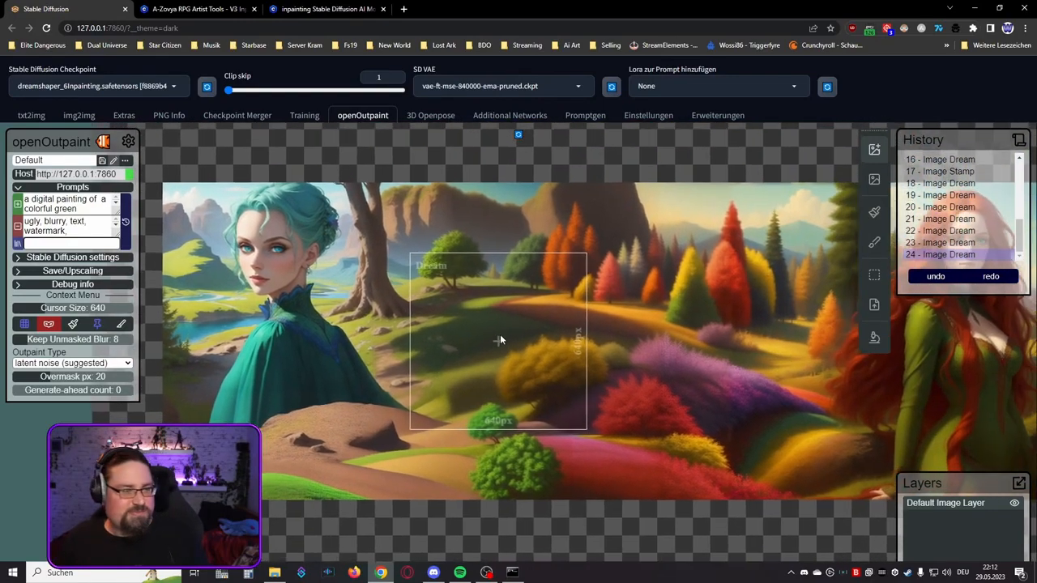
drag(500, 339, 545, 360)
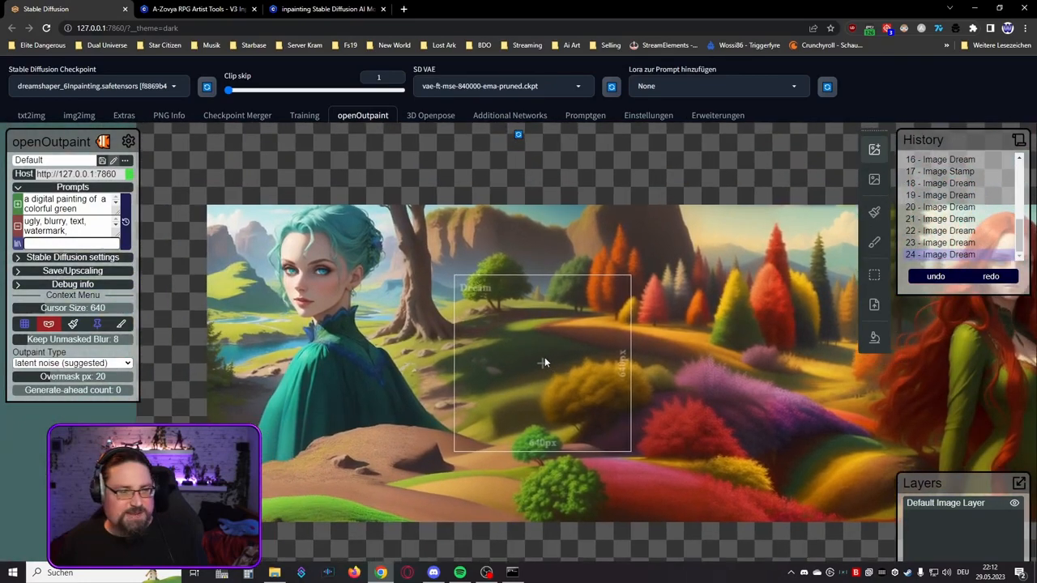